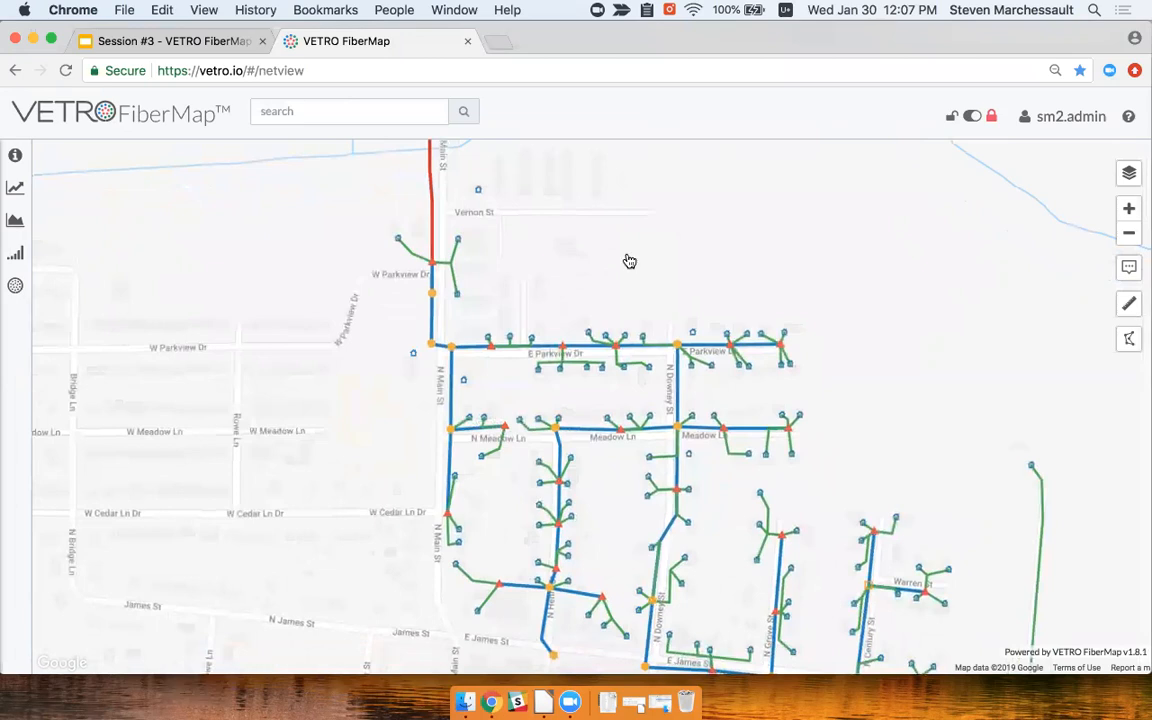
Recenter the map and list the features at the N Main St / W Parkview Dr junction
left_click_drag(617, 237, 611, 261)
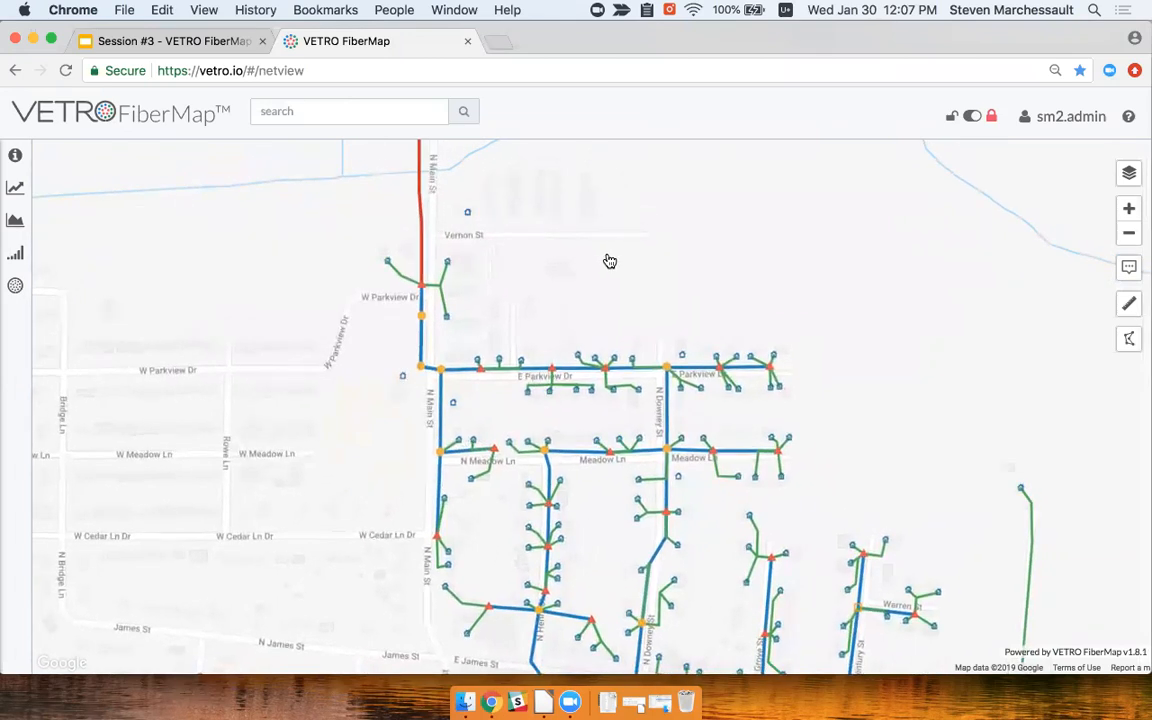
left_click_drag(603, 262, 596, 261)
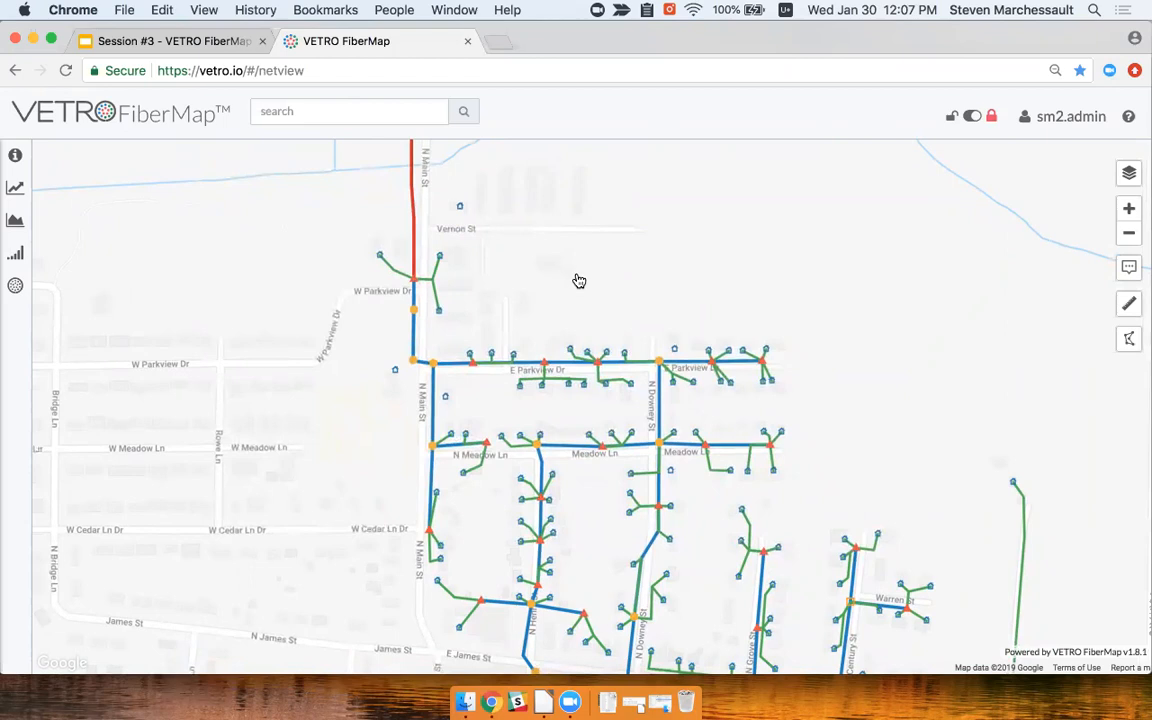
left_click_drag(567, 276, 575, 282)
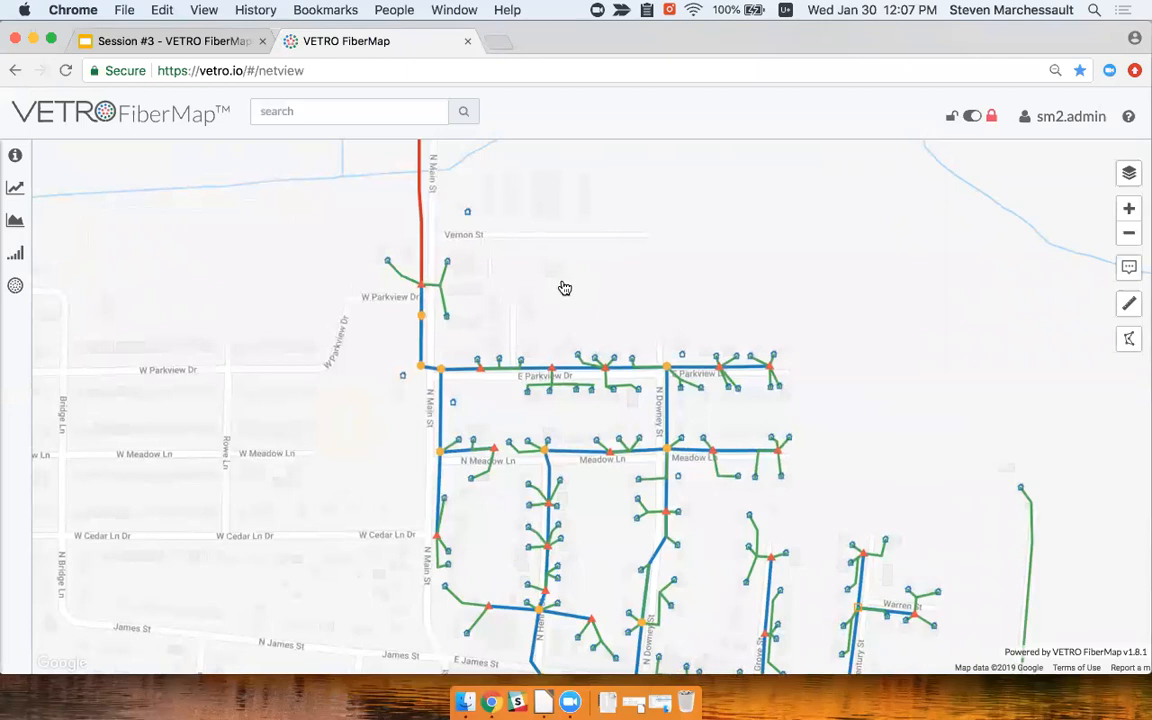
left_click(424, 289)
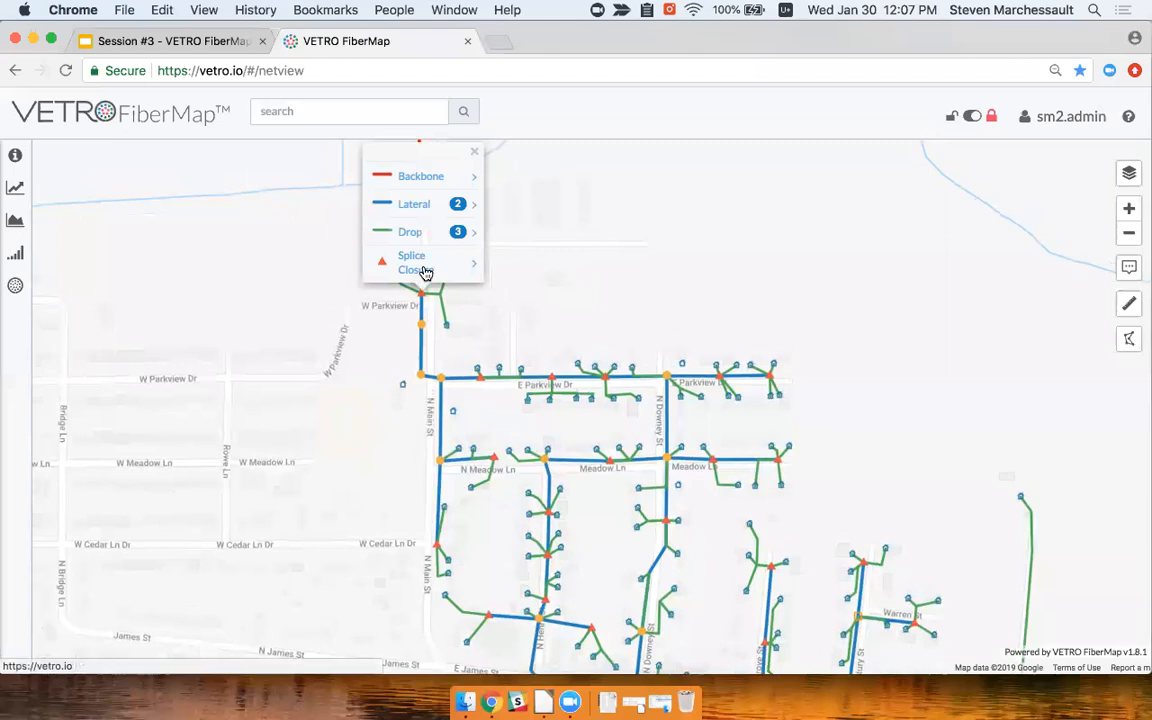
left_click(427, 267)
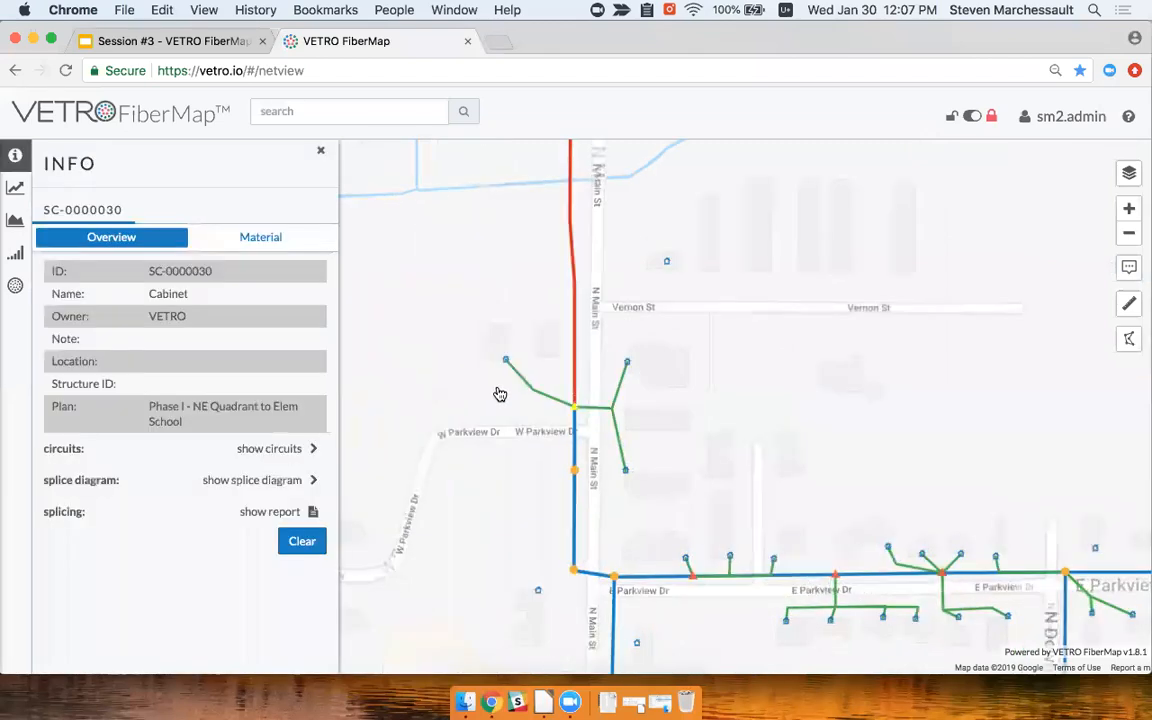
left_click(236, 241)
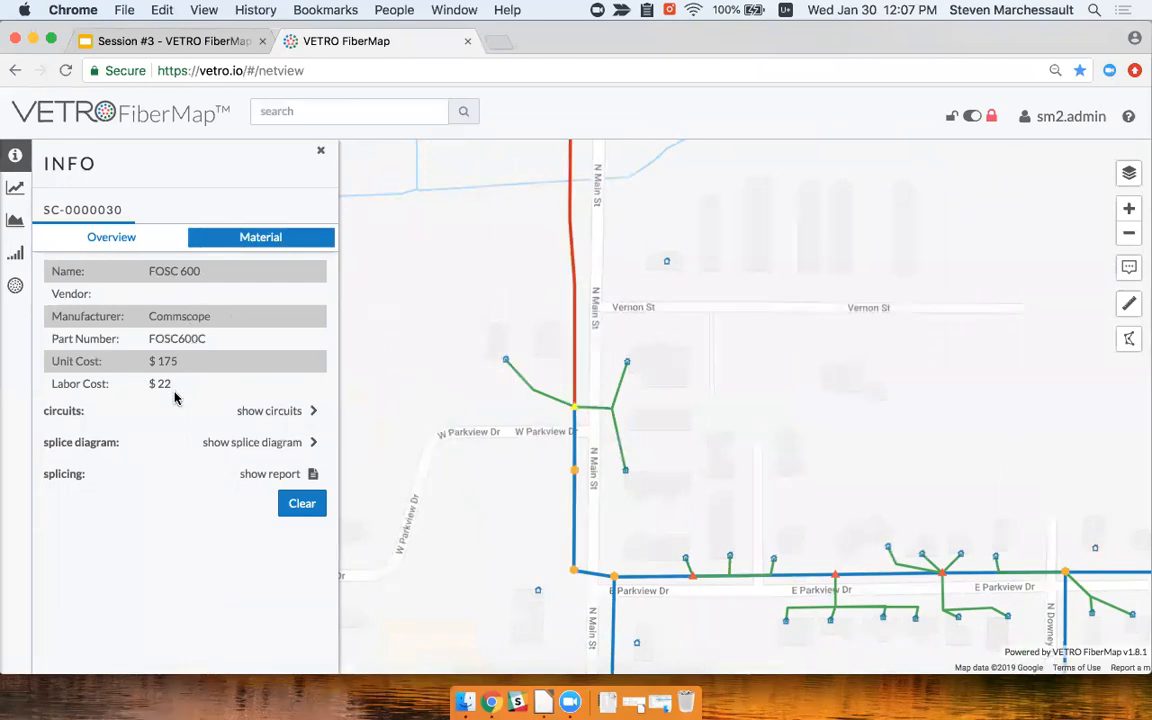
left_click(577, 384)
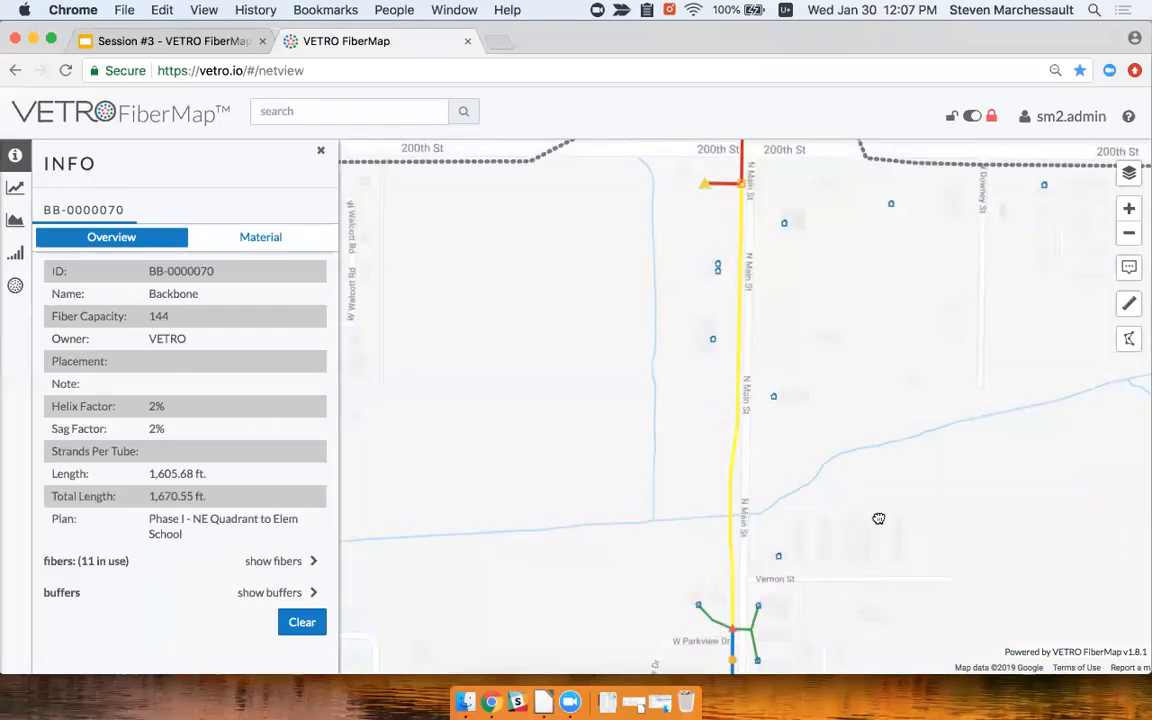
left_click(260, 240)
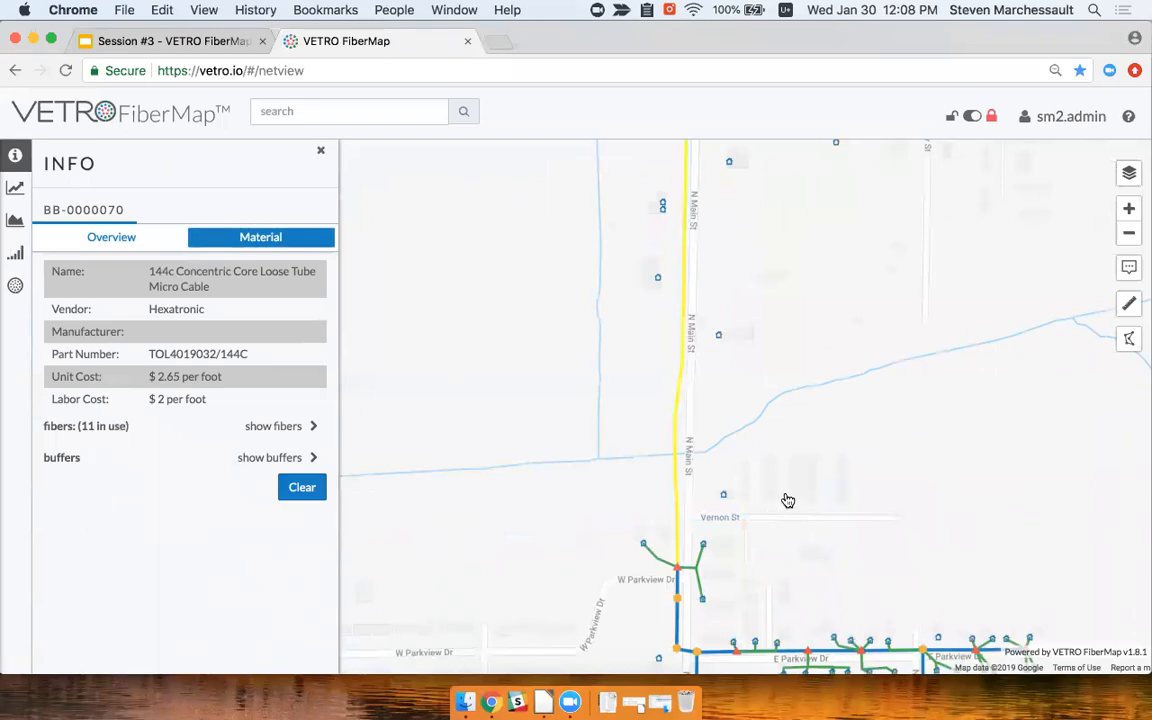
Enable editing and make Phase I - NE Quadrant to Elem School the plan being edited
left_click(974, 117)
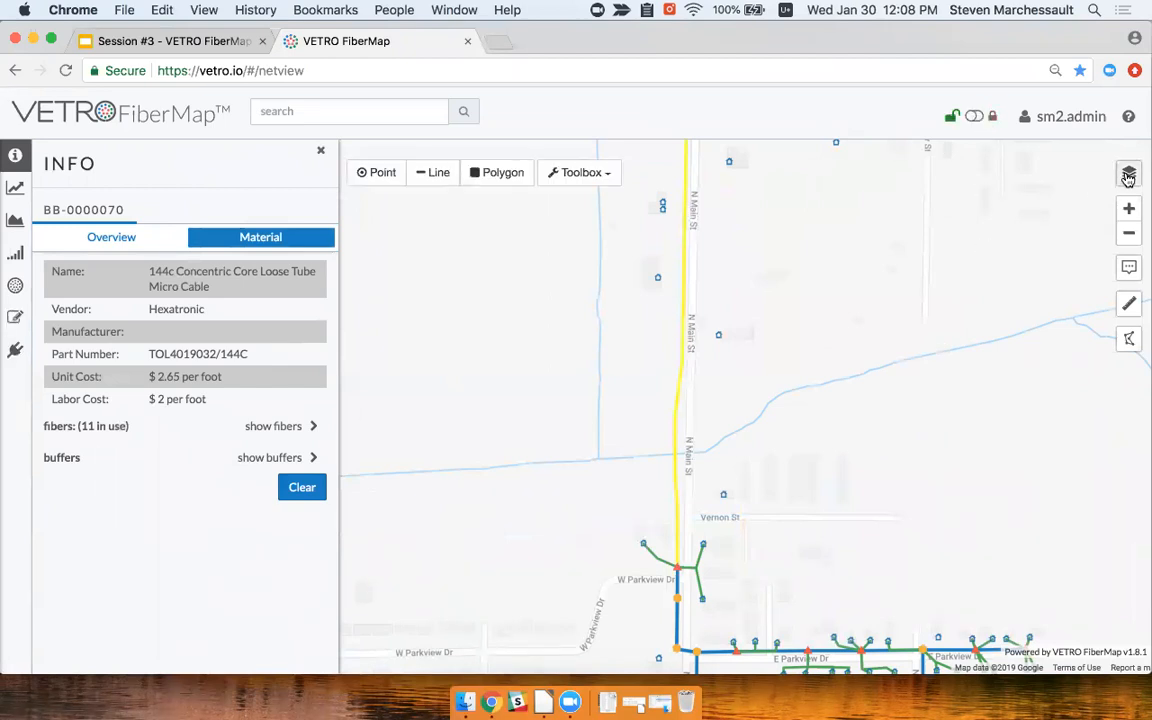
left_click(1128, 177)
left_click(278, 181)
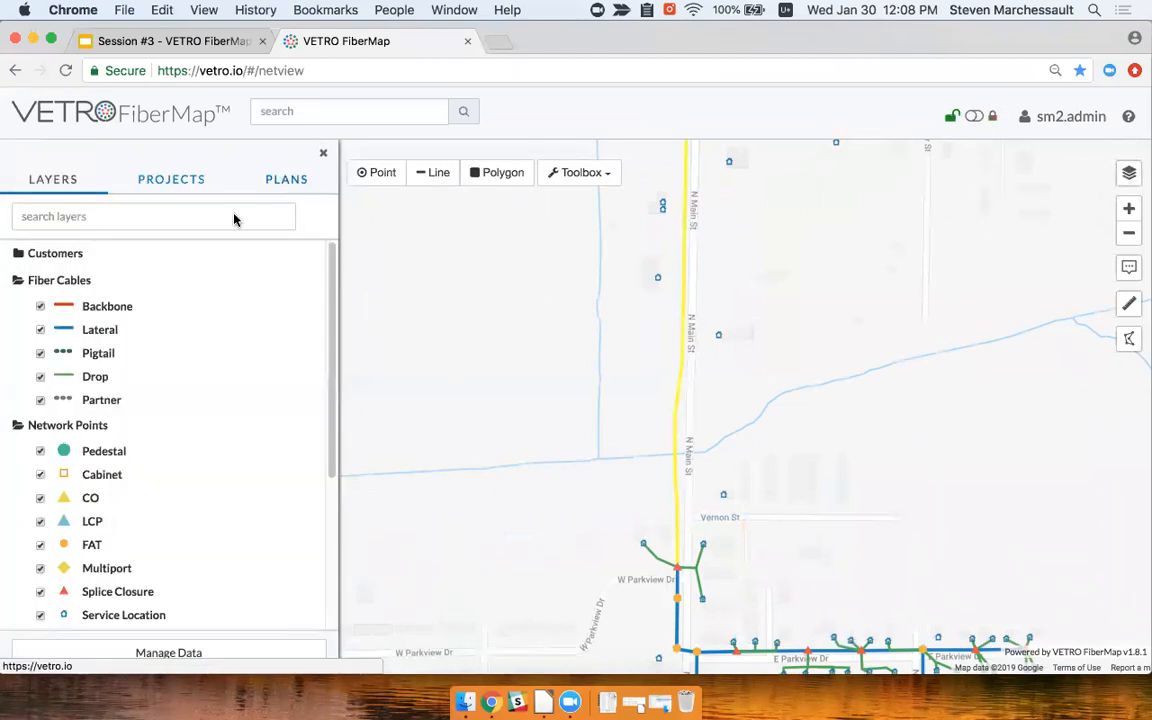
left_click(284, 321)
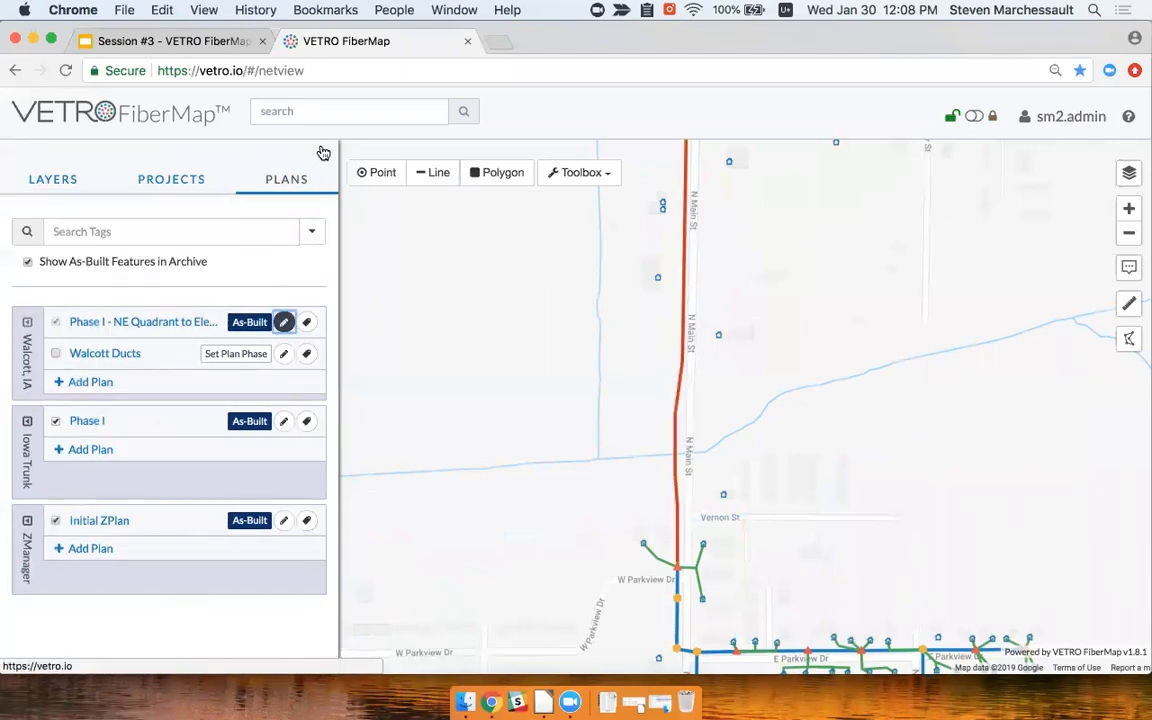
Zoom in on the N Main St junction and list its features
scroll(689, 573, "up", 2)
left_click_drag(667, 566, 571, 478)
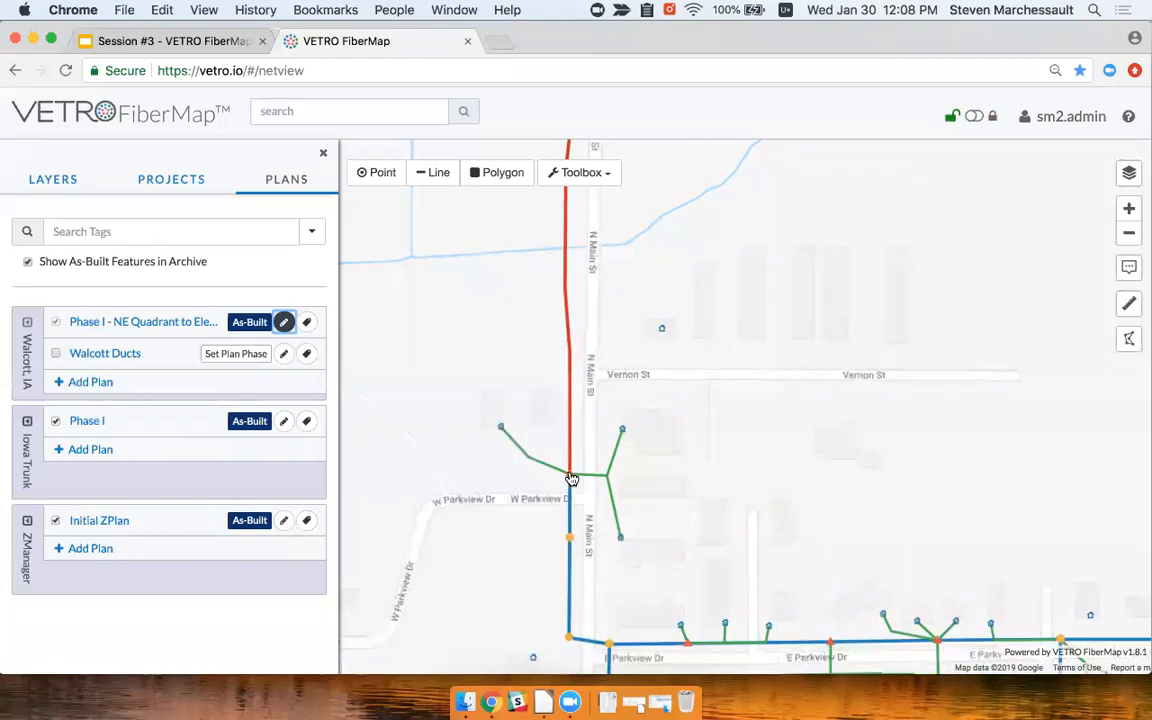
left_click(571, 478)
Check splice closure SC-0000030's material, keeping FOSC 600, and review the apply options
left_click(518, 443)
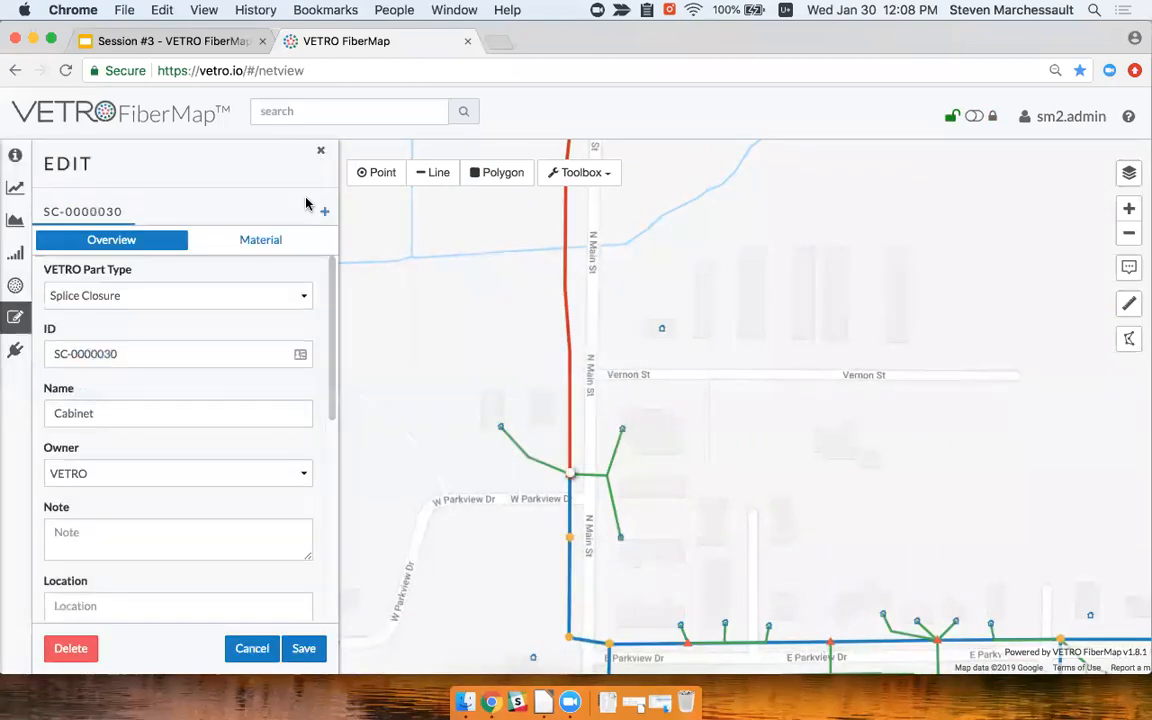
left_click(265, 242)
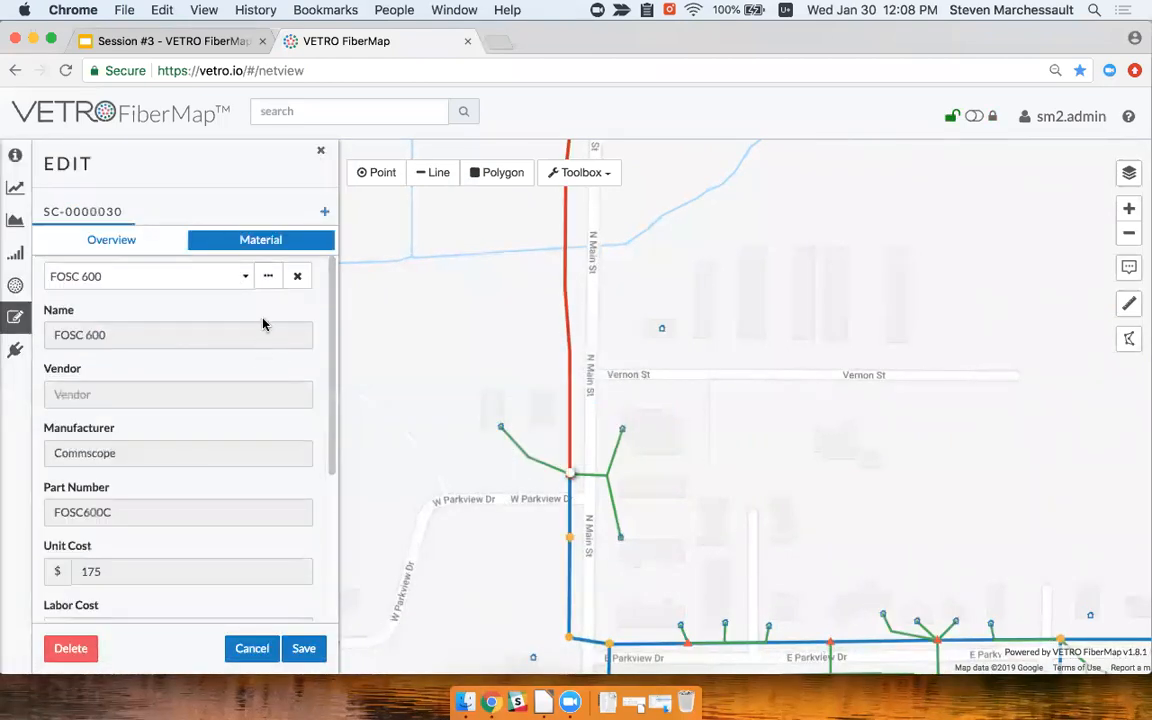
left_click(242, 280)
left_click(246, 285)
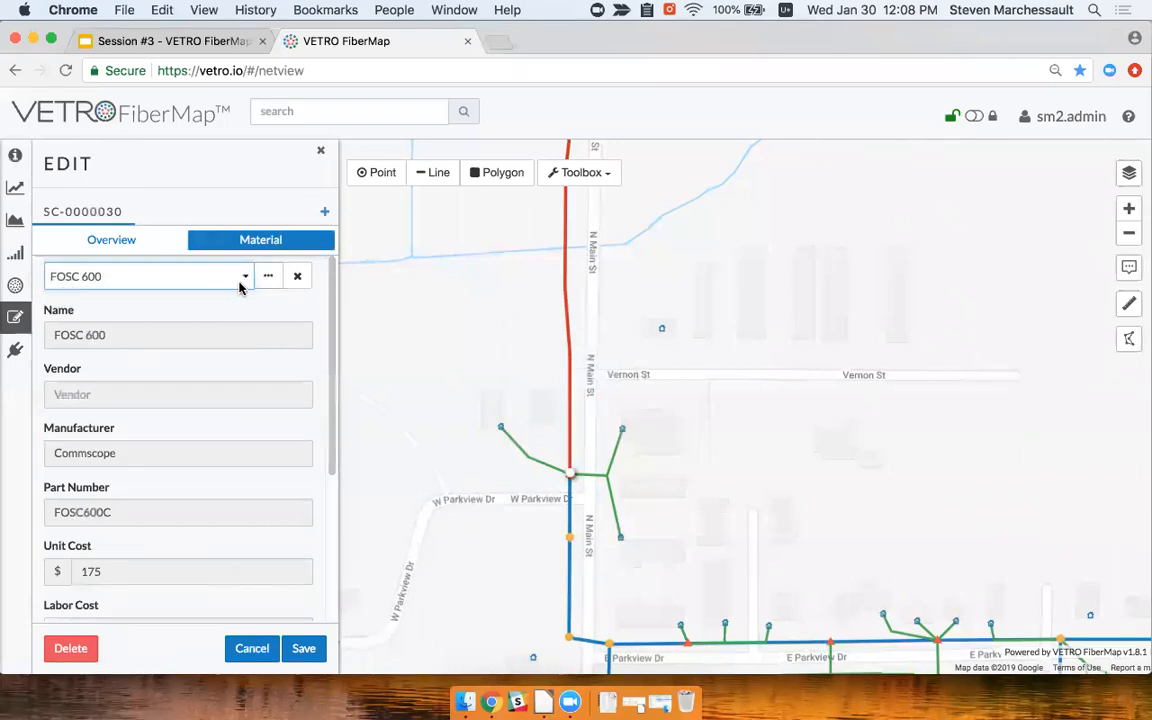
left_click(267, 277)
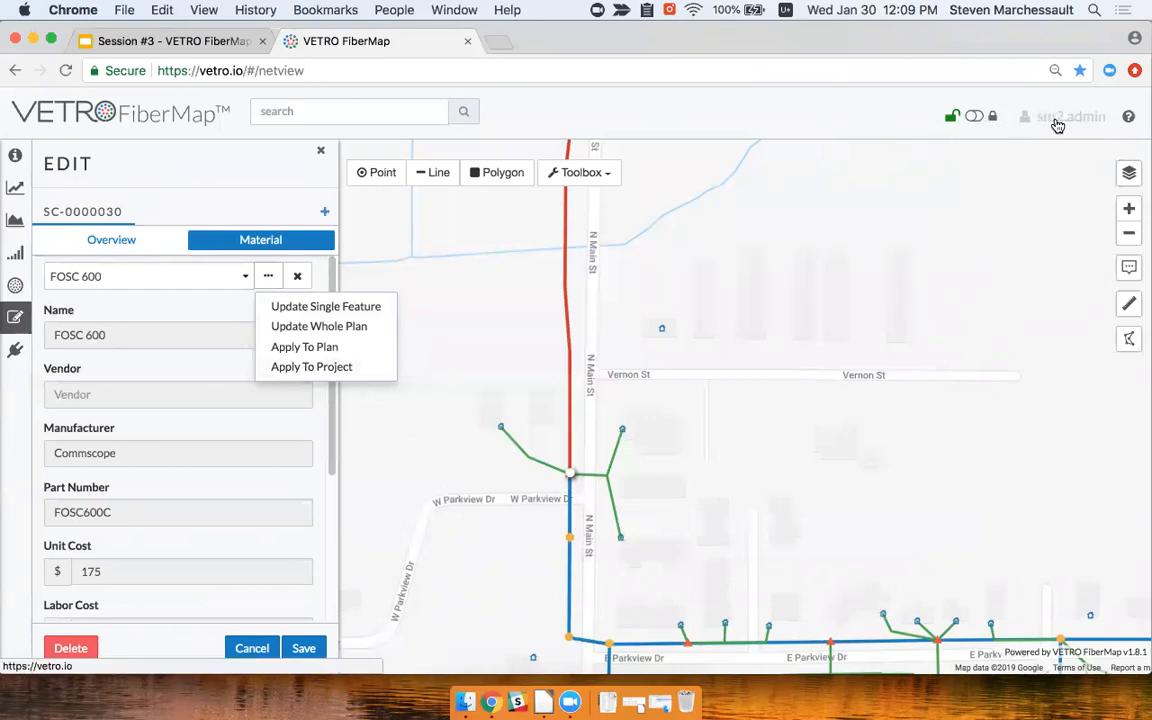
left_click(311, 185)
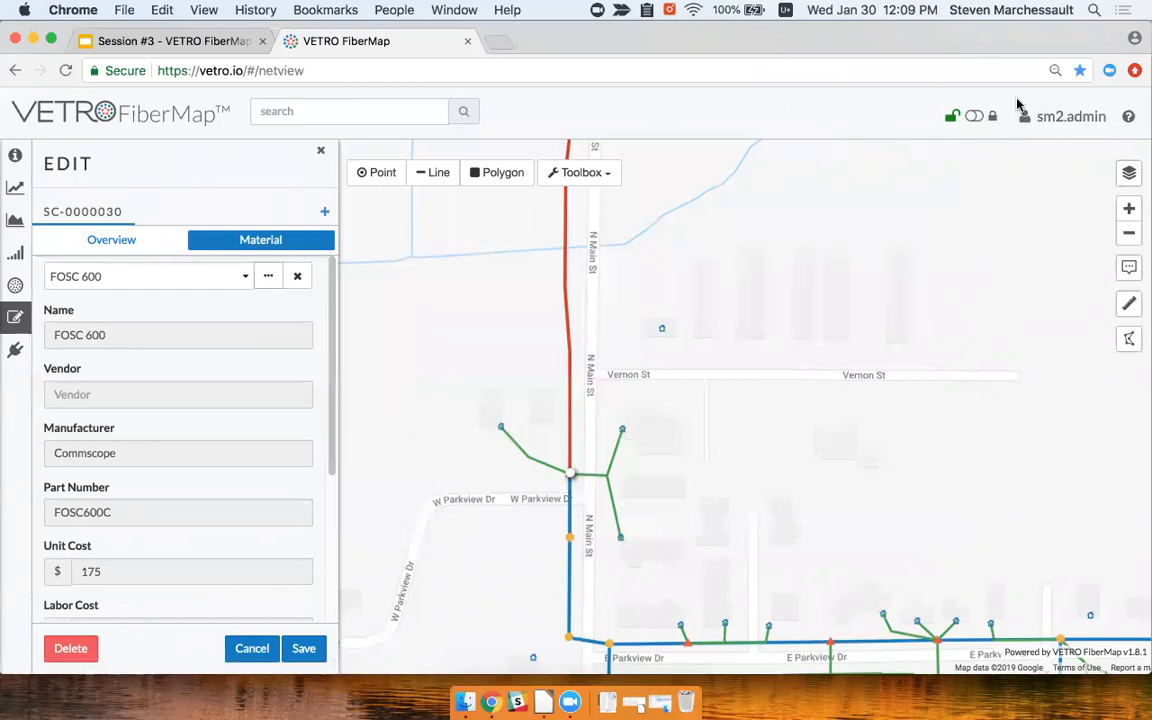
left_click(1040, 116)
Open Material Manager and expand Manufacturers and Brands, Vendors and Suppliers, and Templates
left_click(975, 124)
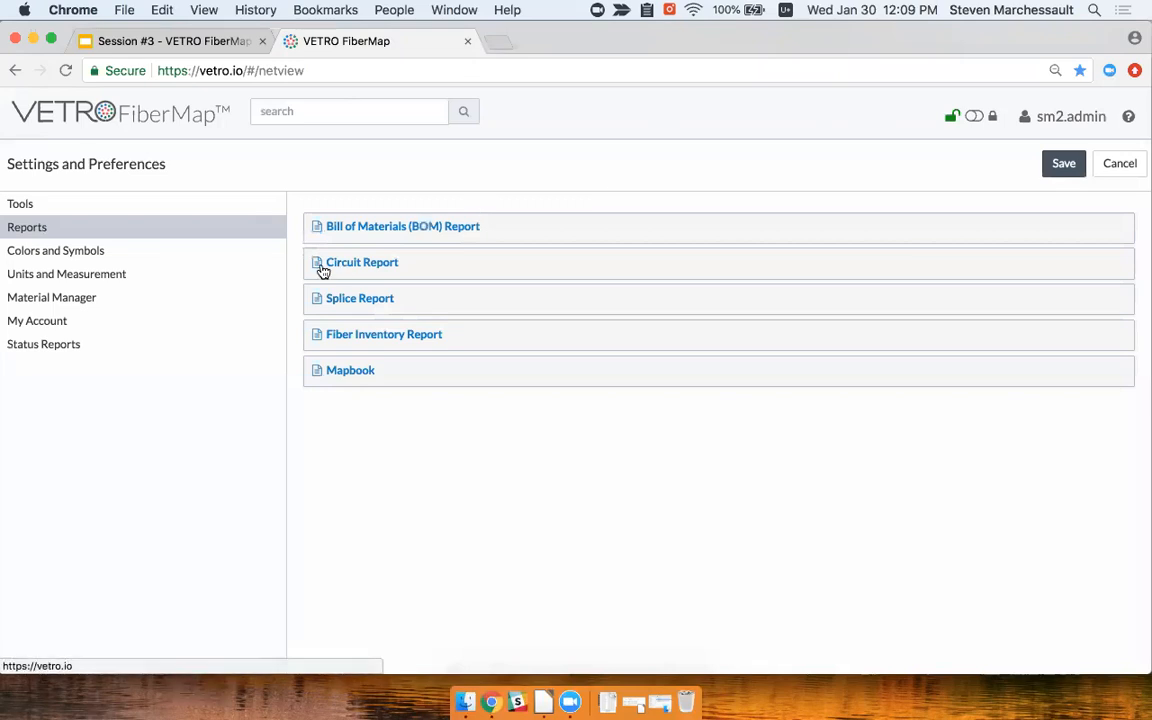
left_click(97, 299)
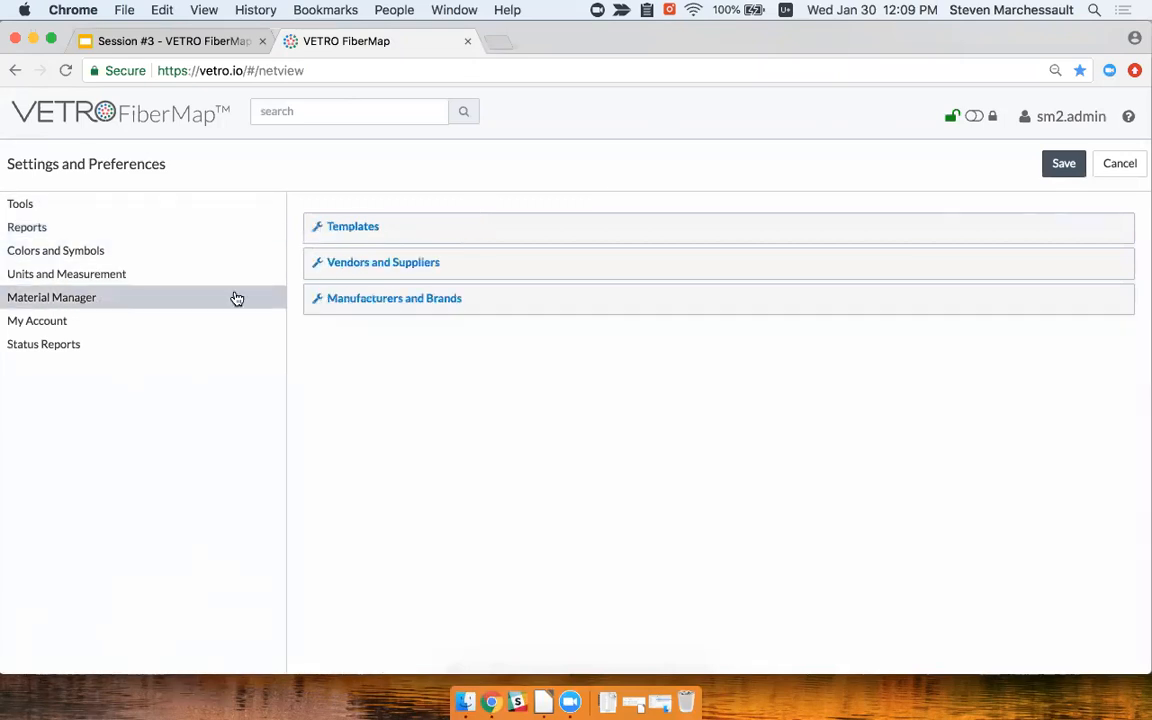
left_click(424, 302)
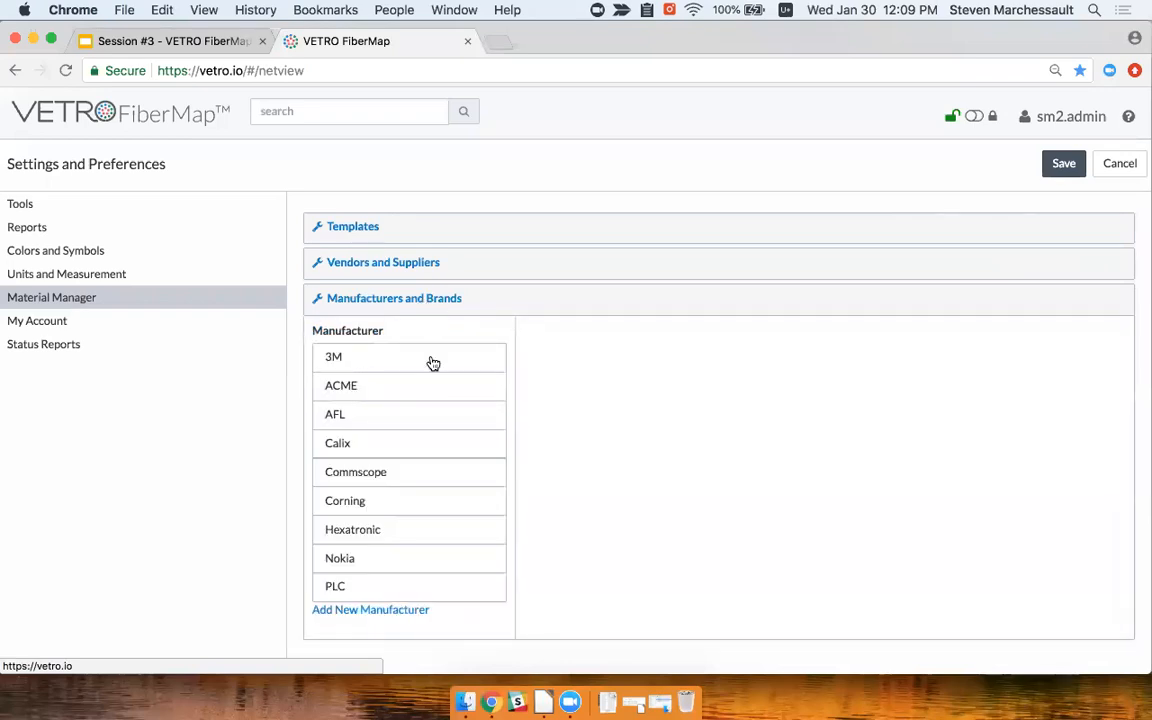
right_click(419, 266)
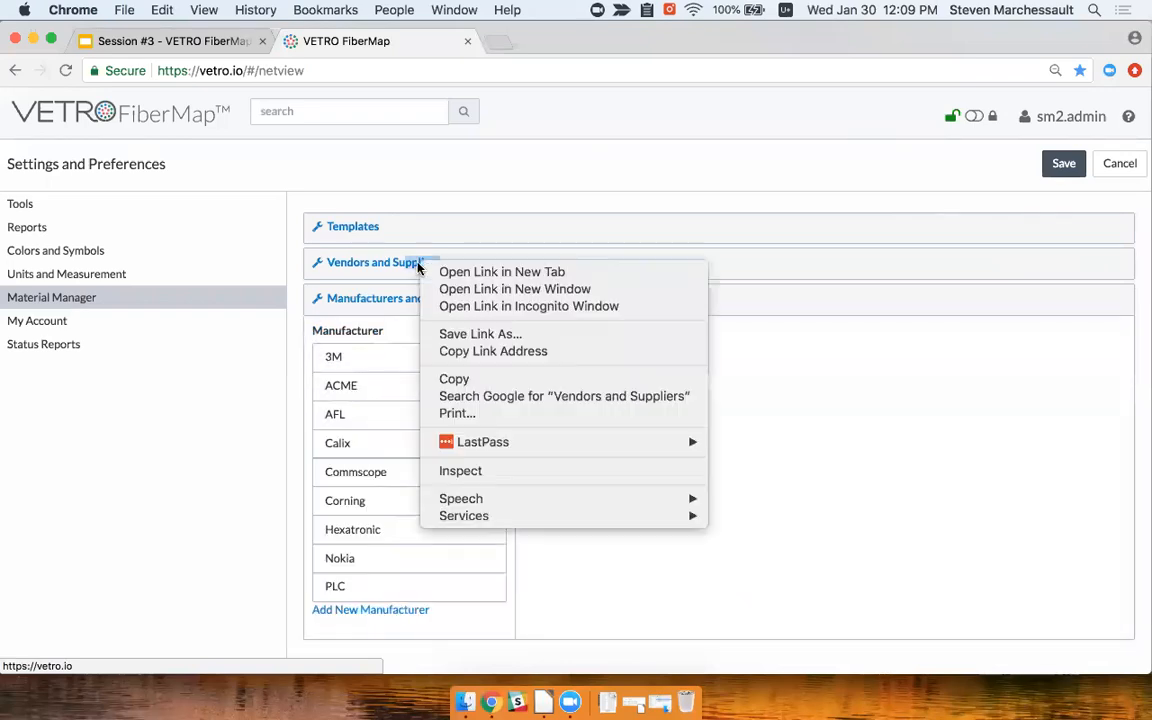
left_click(398, 265)
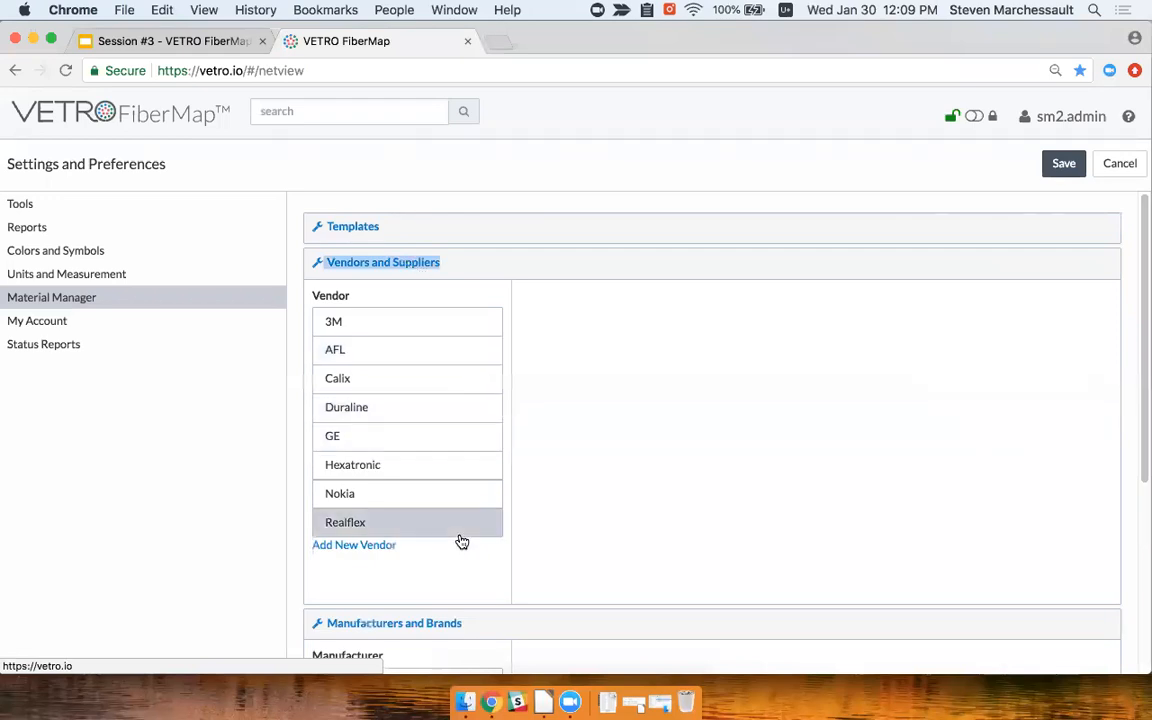
left_click(364, 227)
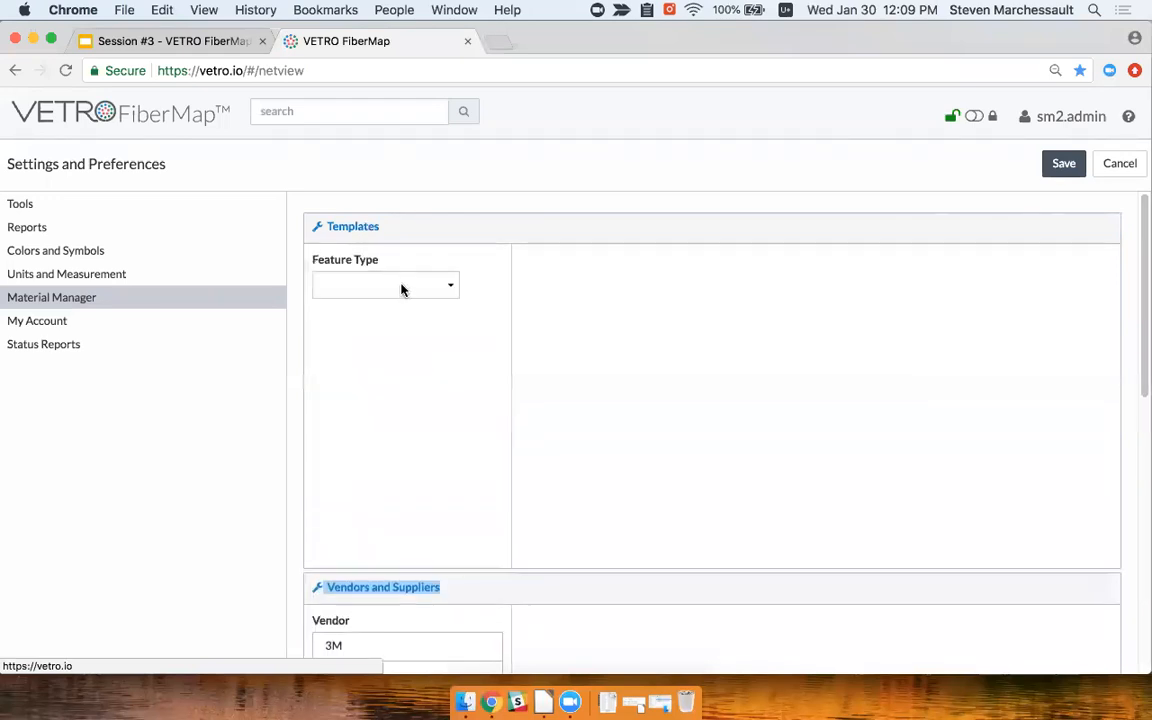
Start a new Lateral Fiber template, browsing manufacturers and keeping 'per foot' as the cost unit
left_click(406, 287)
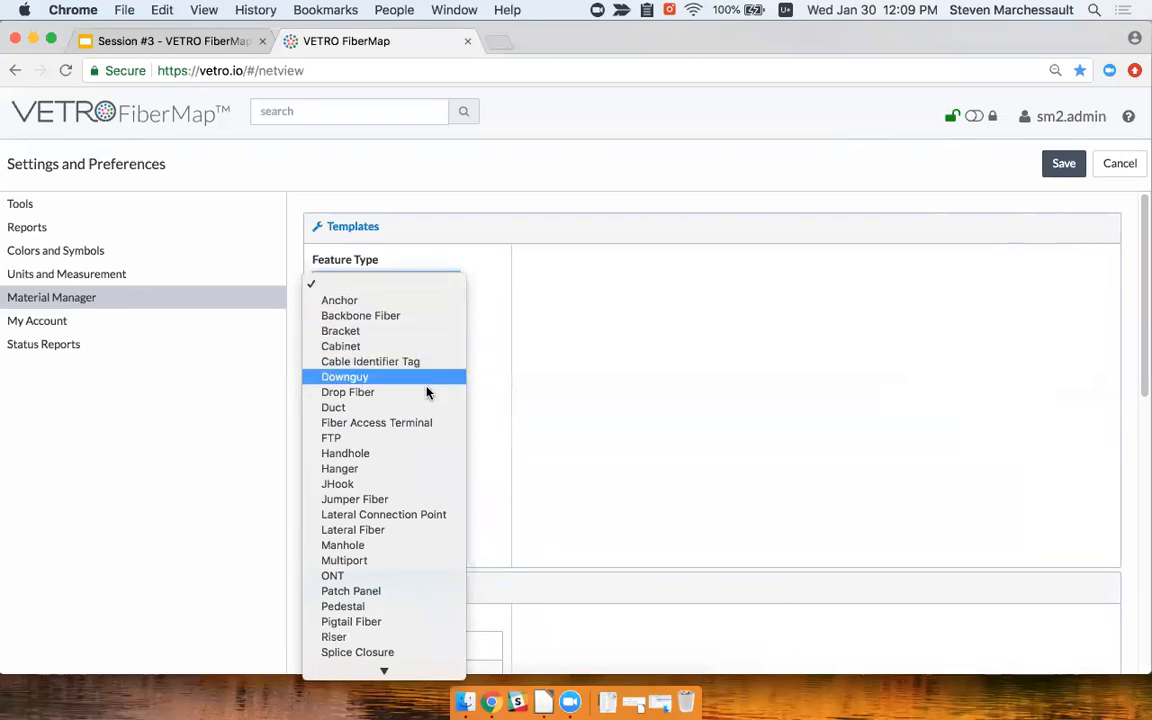
left_click(435, 530)
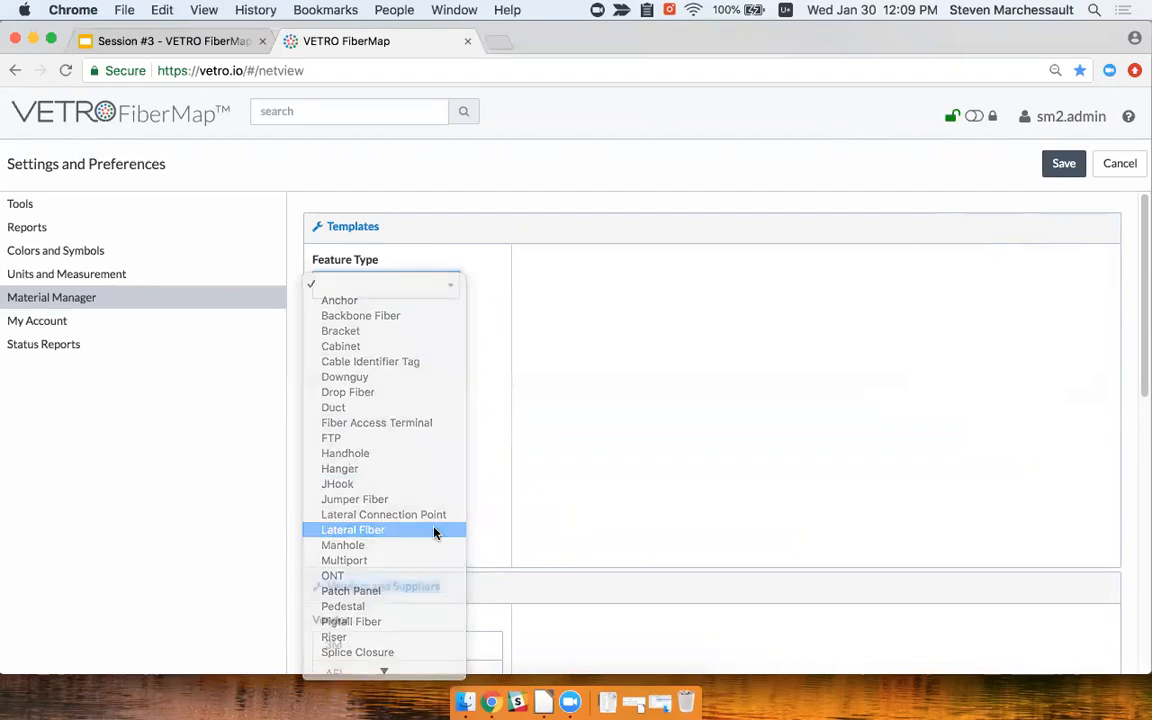
left_click(389, 488)
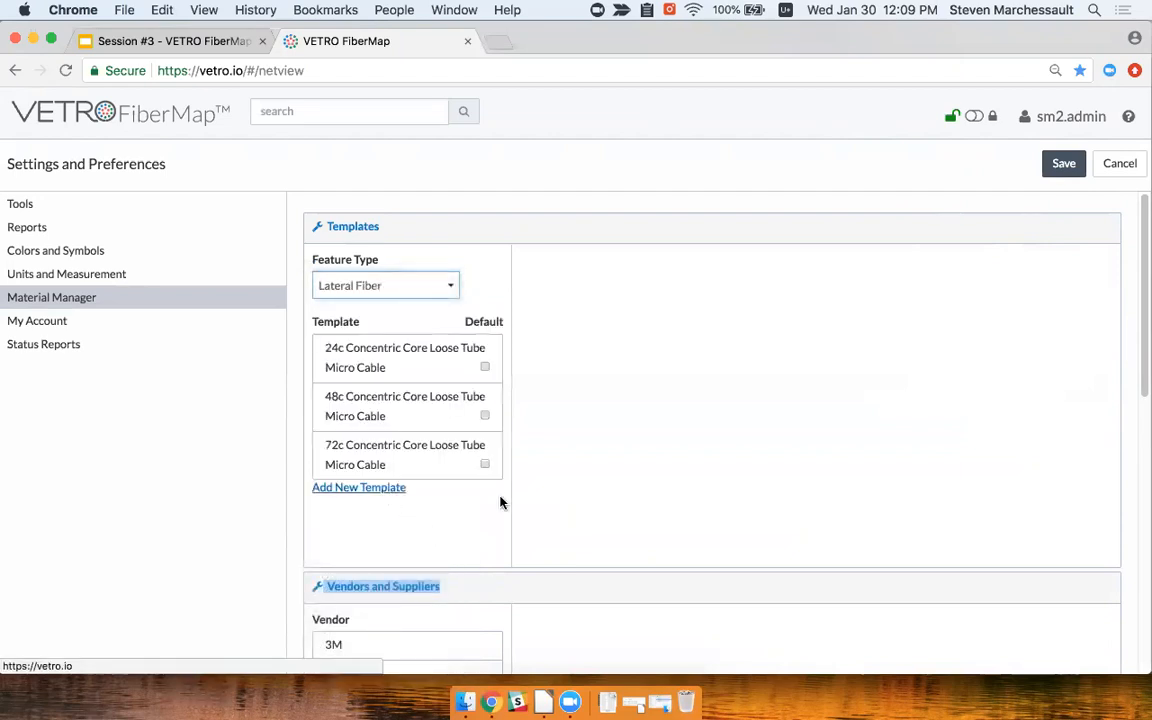
left_click(621, 380)
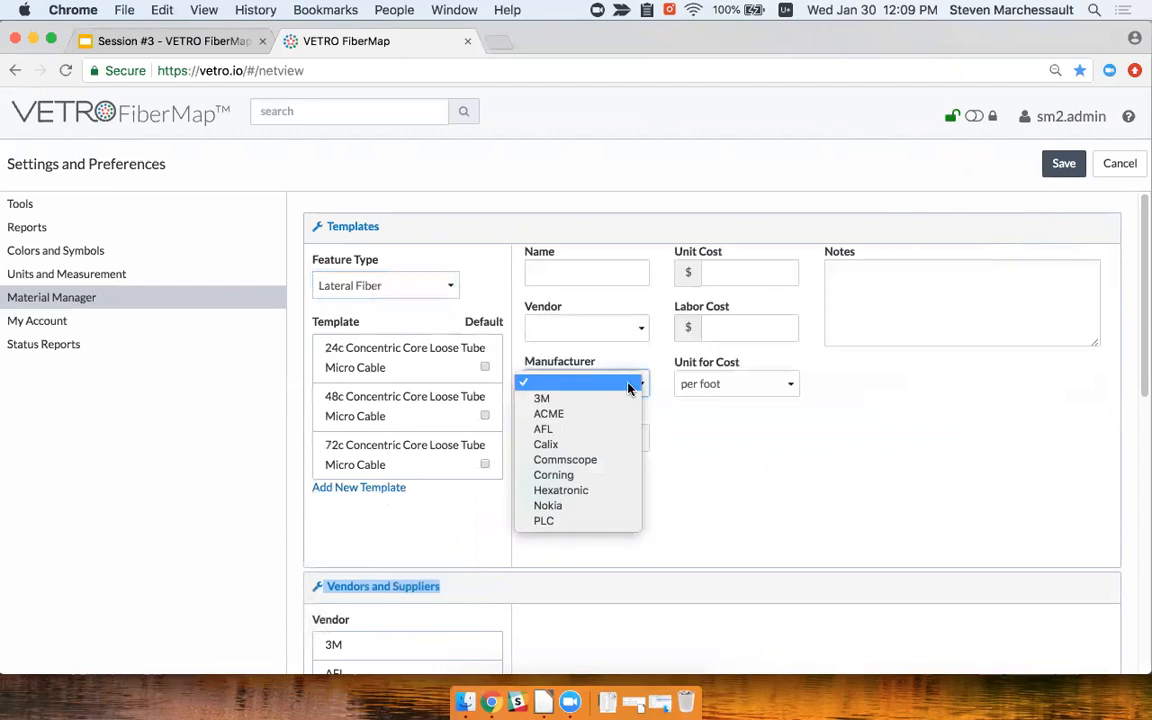
left_click(697, 429)
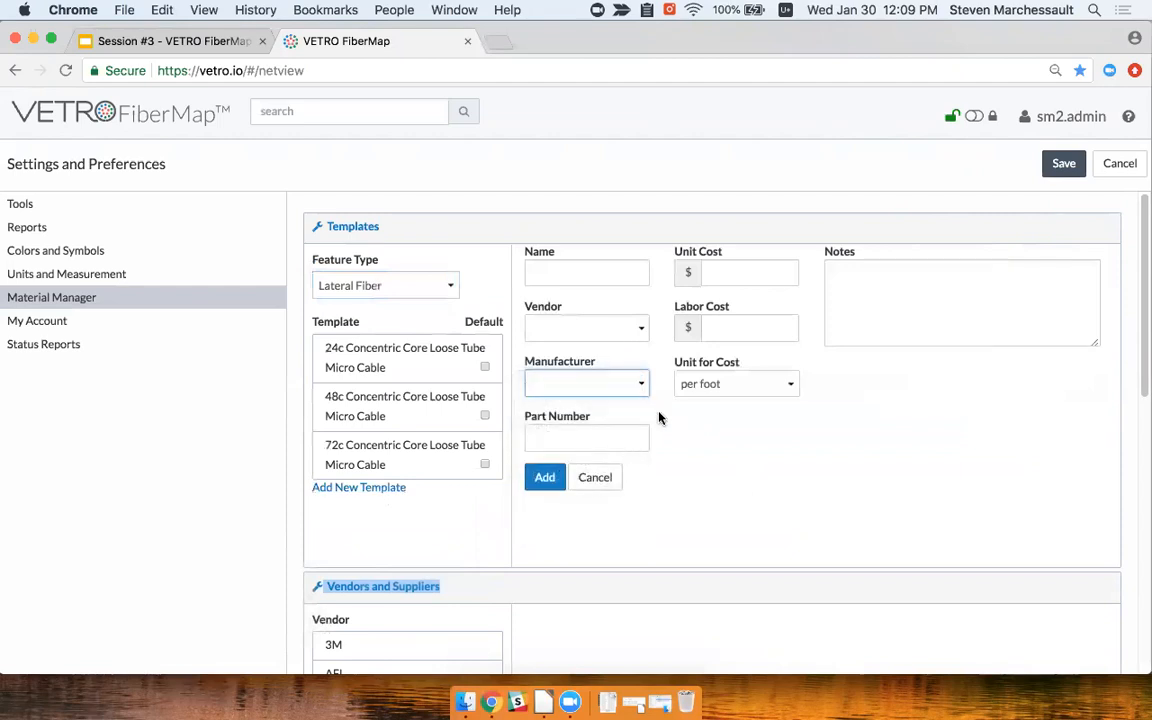
left_click(738, 266)
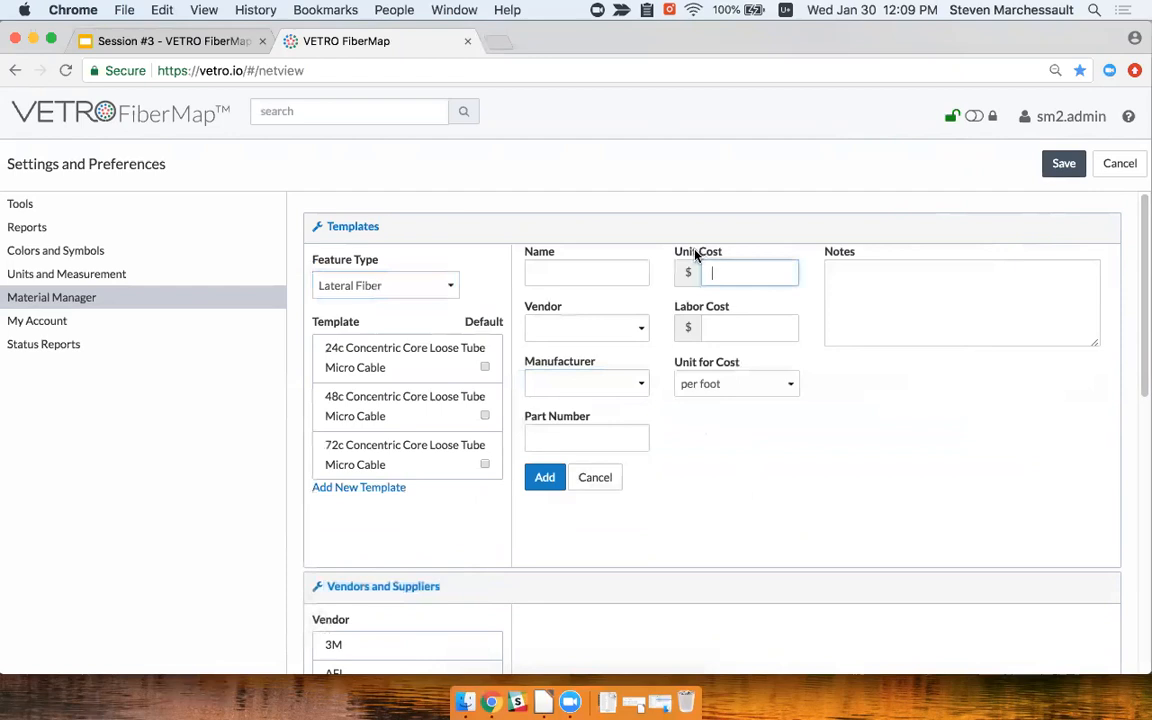
left_click(754, 388)
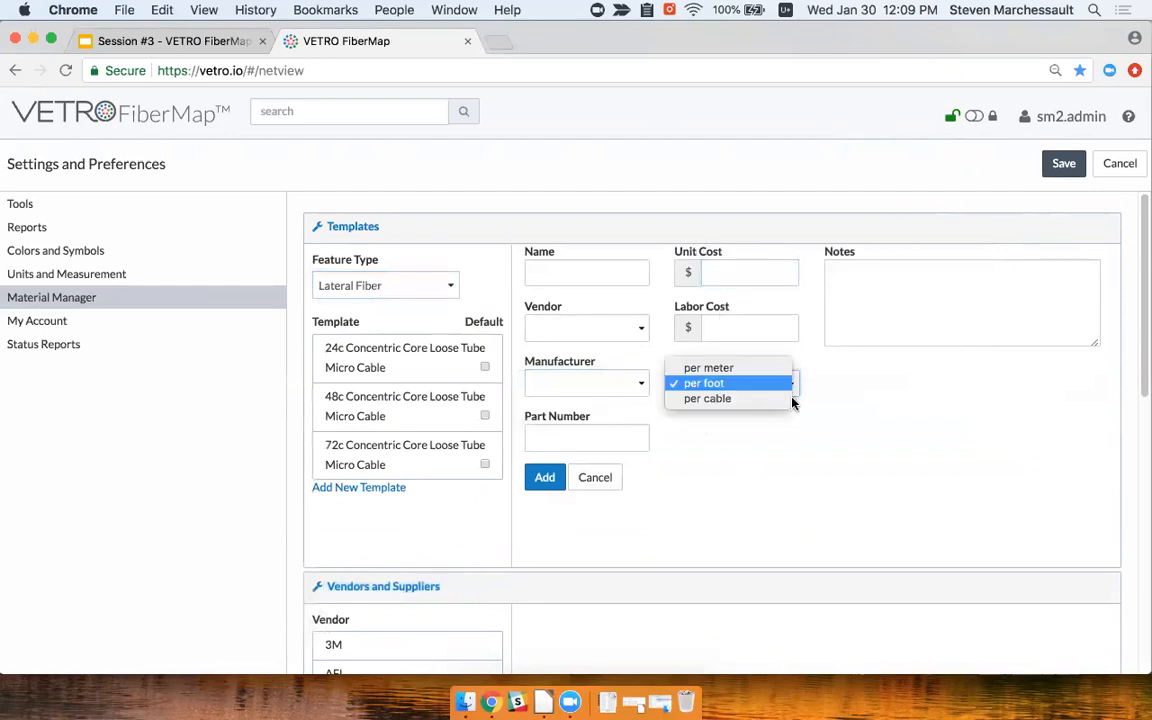
left_click(840, 412)
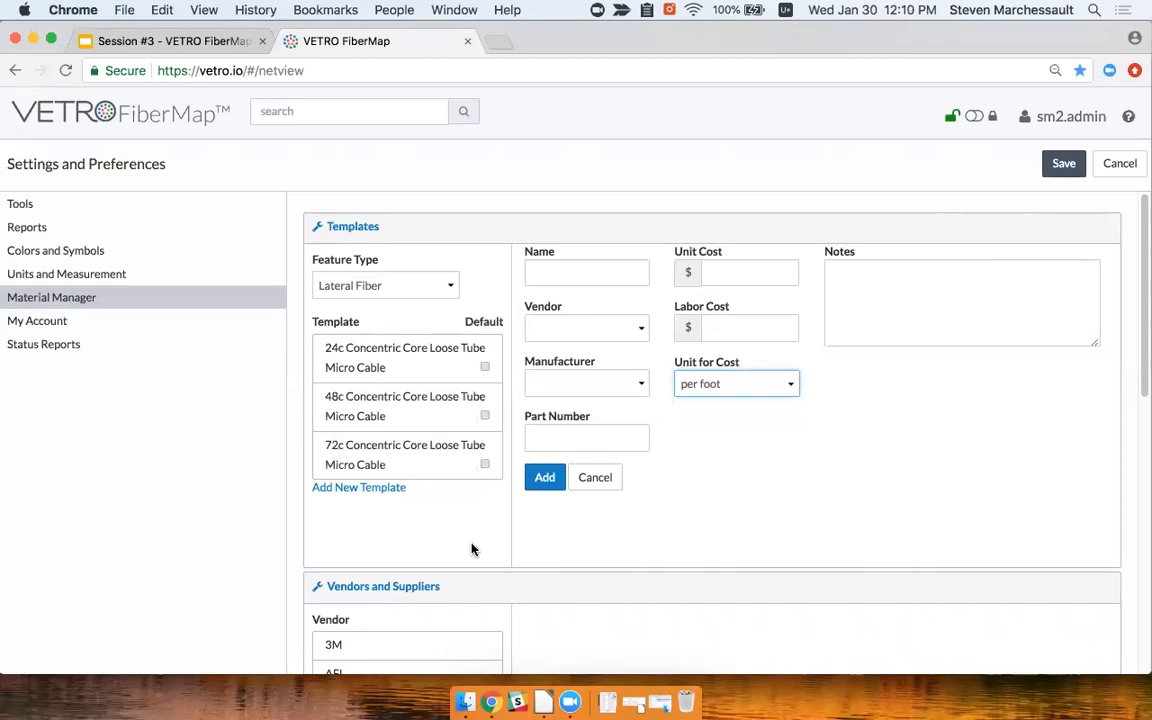
Collapse the Vendors and Suppliers, Manufacturers and Brands, and Templates sections
left_click(489, 592)
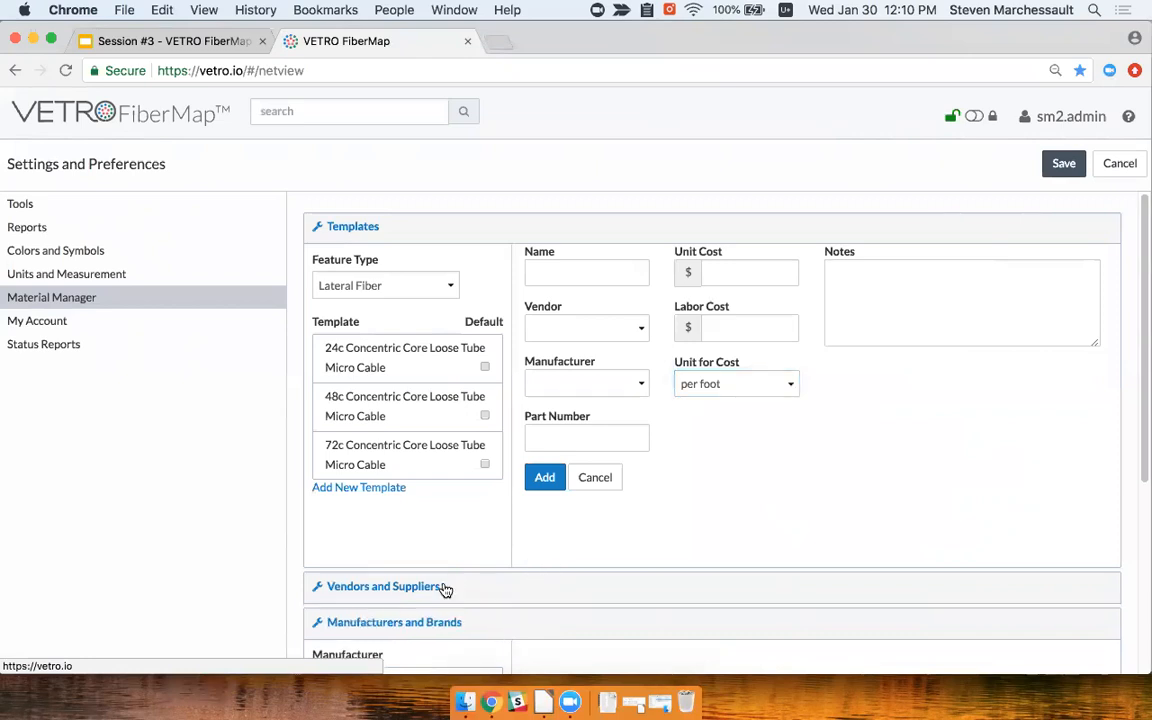
left_click(502, 634)
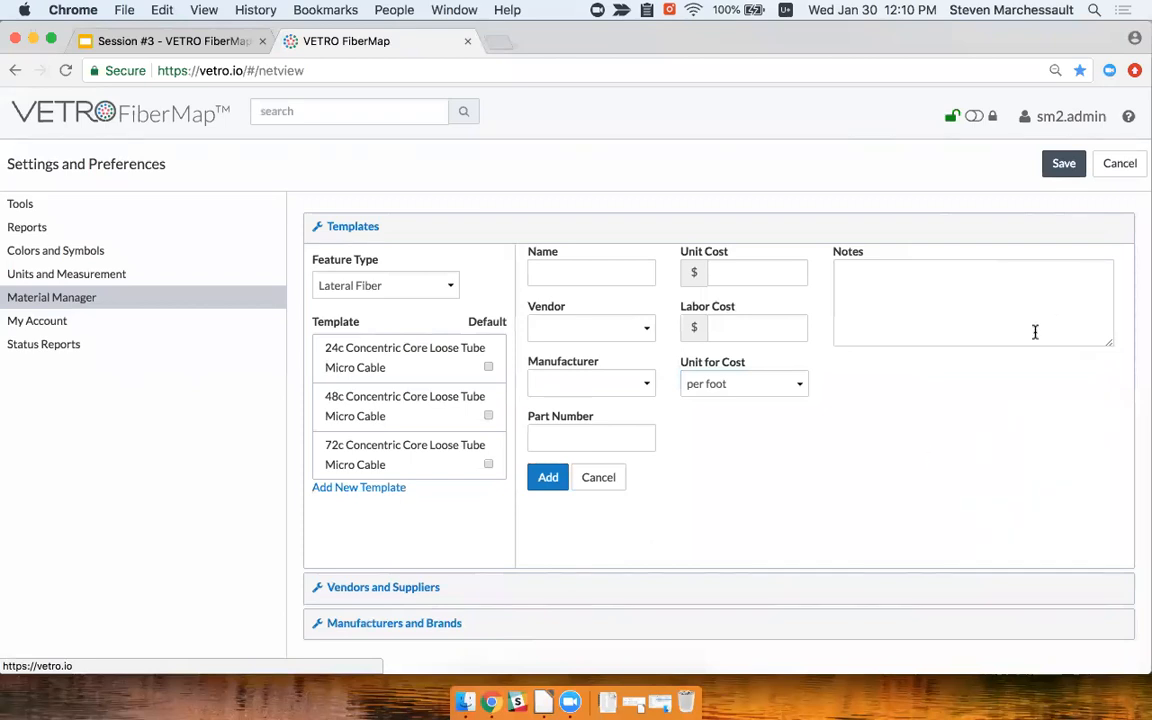
left_click(450, 231)
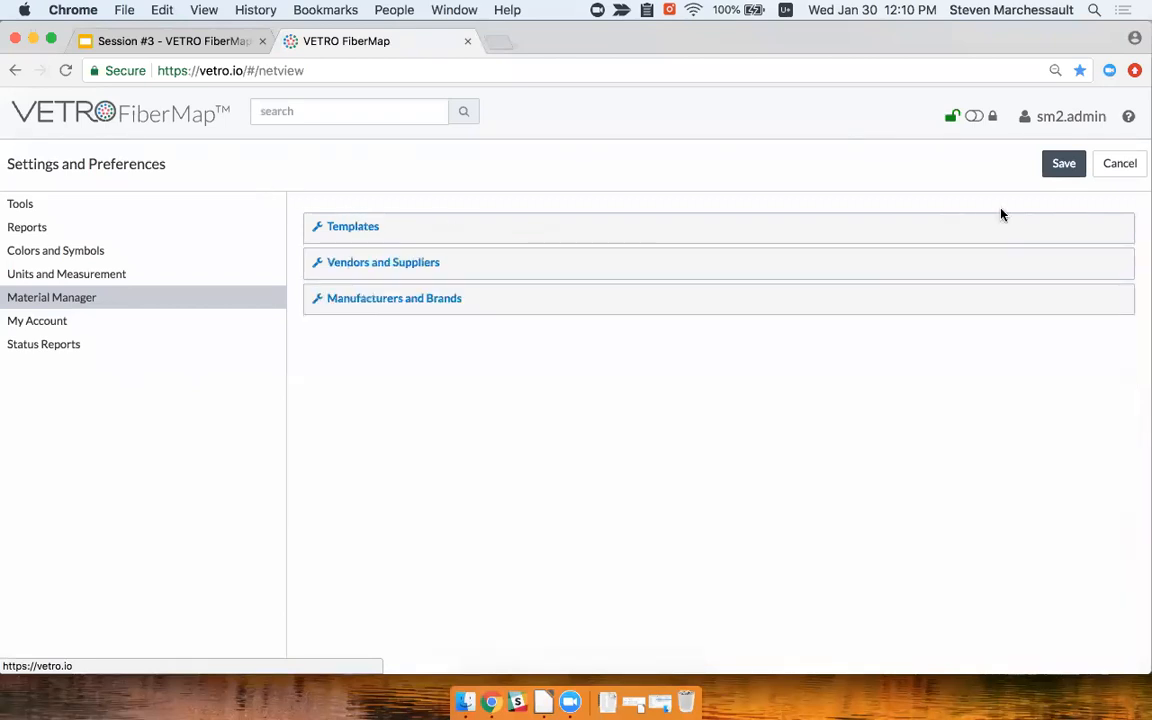
Save the settings, run Validate Materials, and scroll through the Validated Plan feature list
left_click(1062, 165)
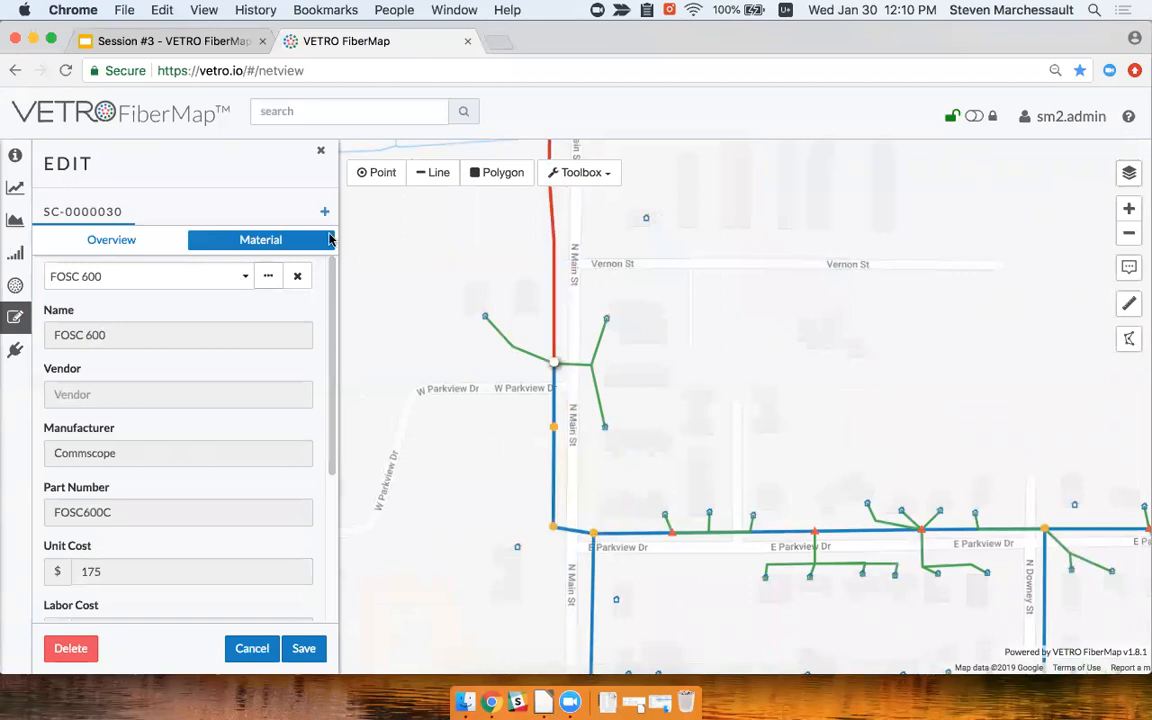
left_click_drag(638, 251, 610, 232)
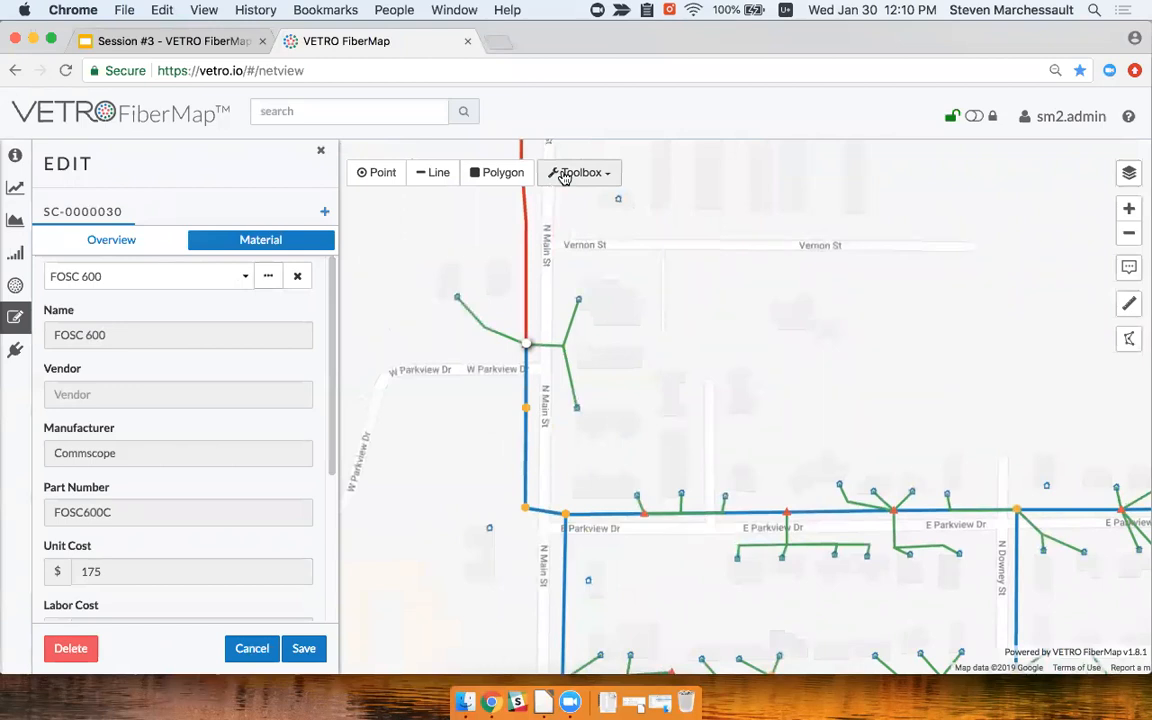
left_click(564, 176)
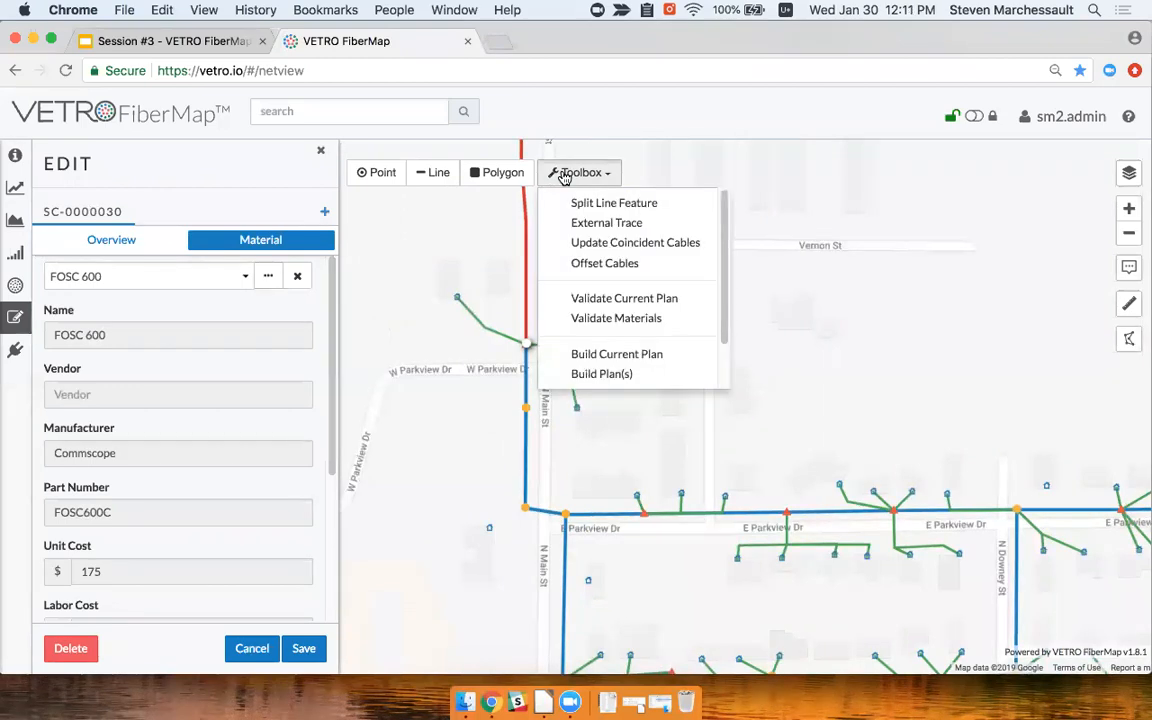
left_click(647, 320)
left_click_drag(557, 370, 674, 226)
scroll(799, 363, "down", 2)
scroll(800, 363, "down", 4)
scroll(780, 400, "down", 6)
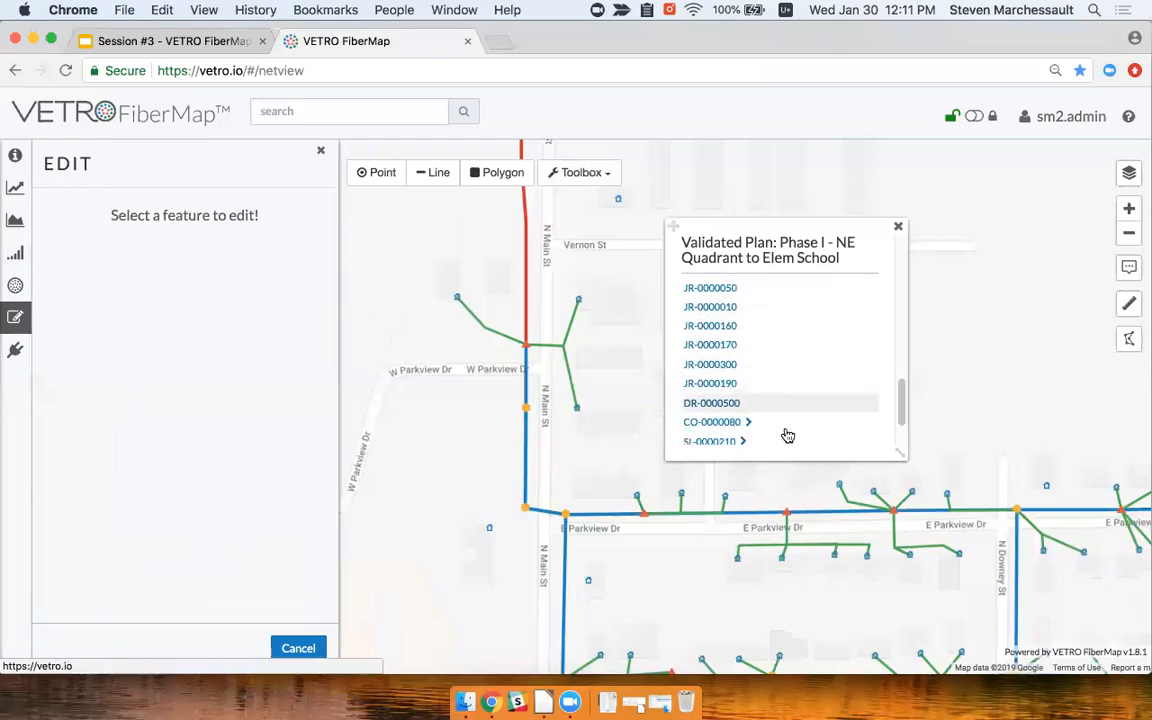
Give drop DR-0000500 the 1c Single-Mode Aerial Drop Cable material and save it
left_click(721, 405)
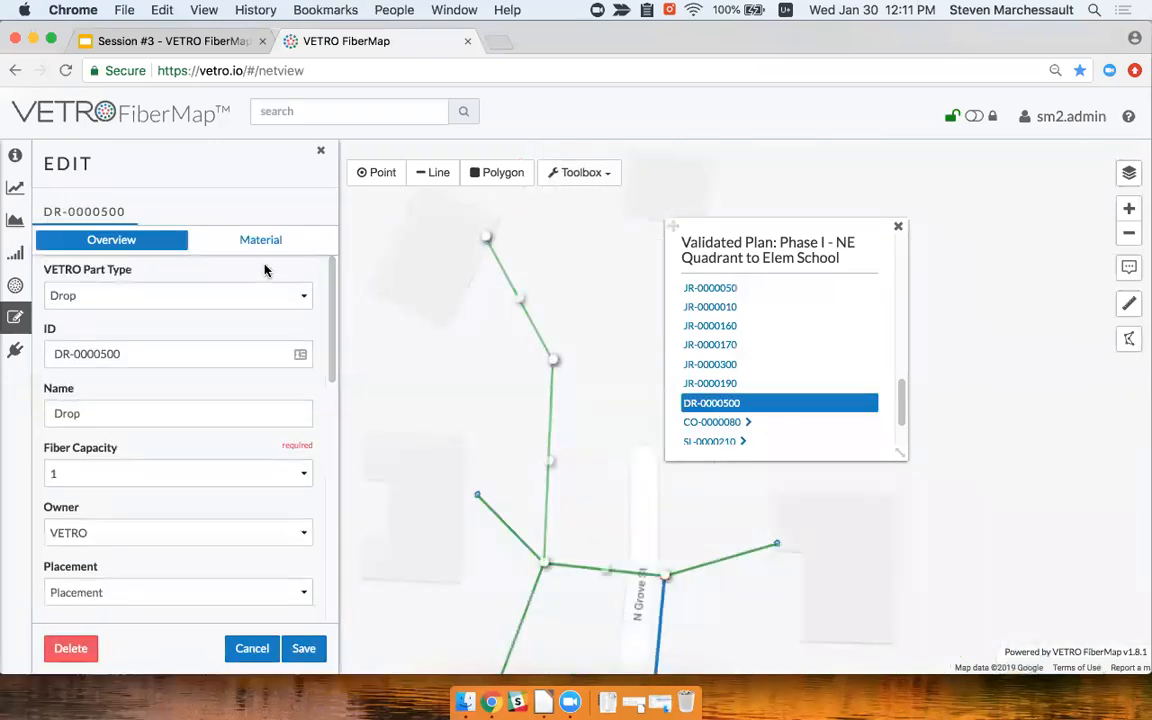
left_click(252, 239)
left_click(238, 277)
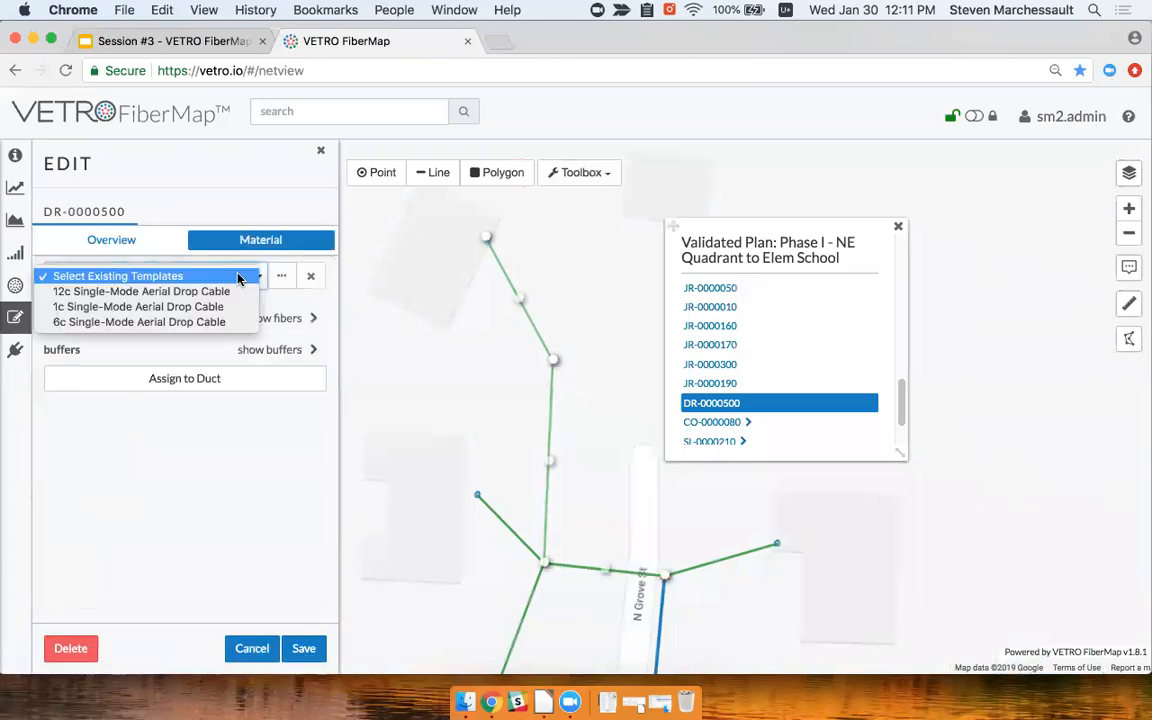
left_click(110, 307)
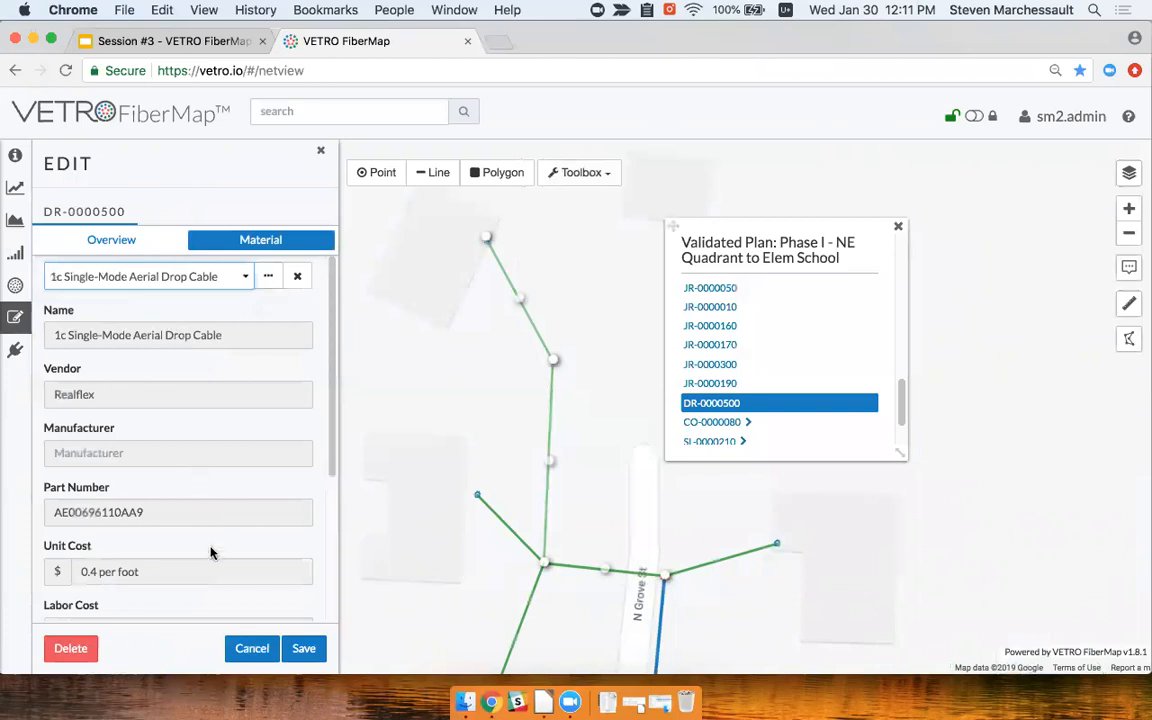
left_click(303, 648)
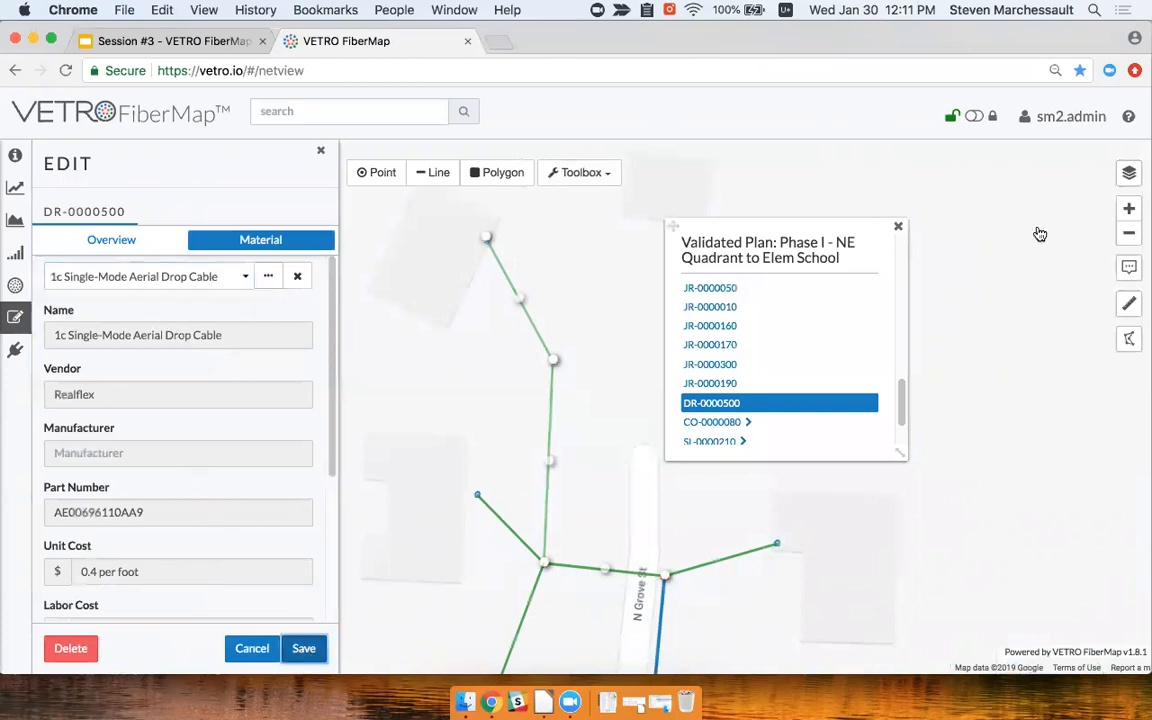
Close the Validated Plan results and pan the map over to Vernon St
left_click(899, 227)
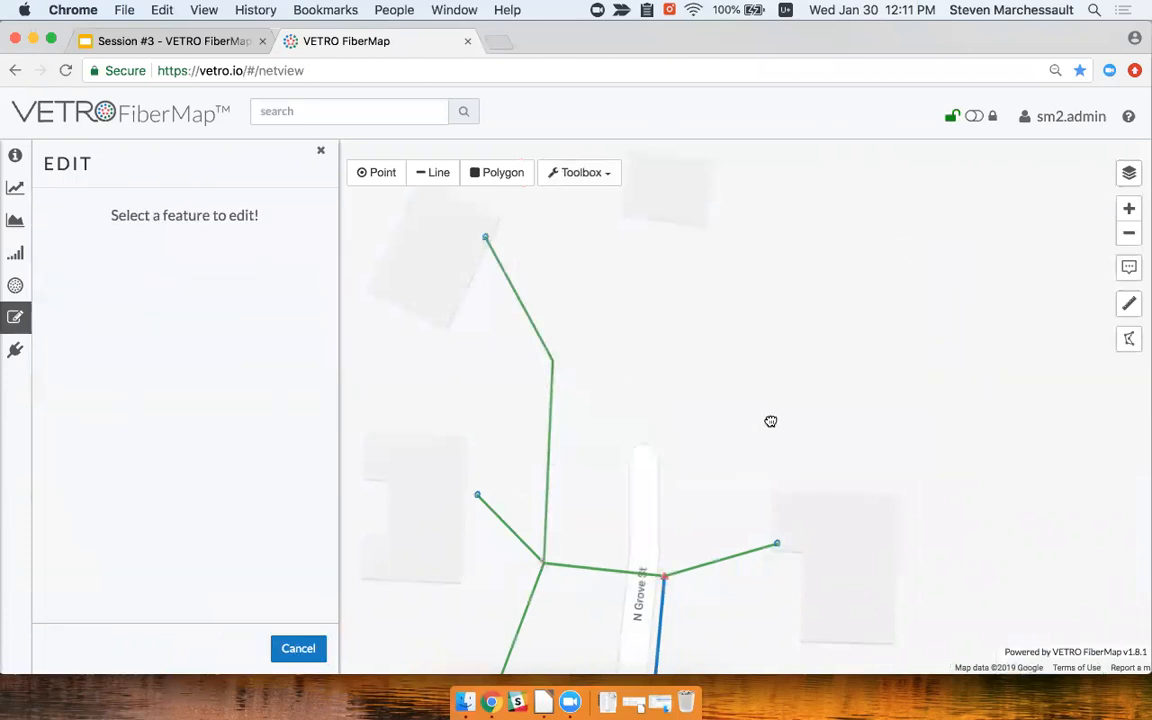
scroll(770, 421, "down", 5)
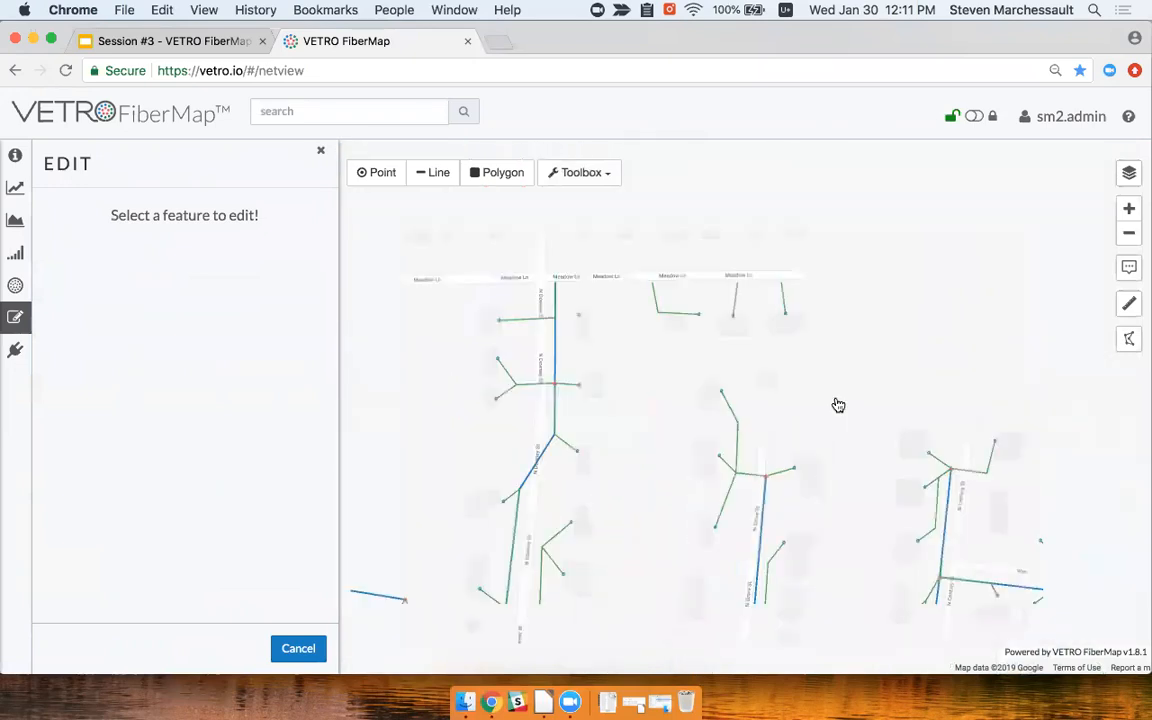
left_click_drag(650, 357, 759, 371)
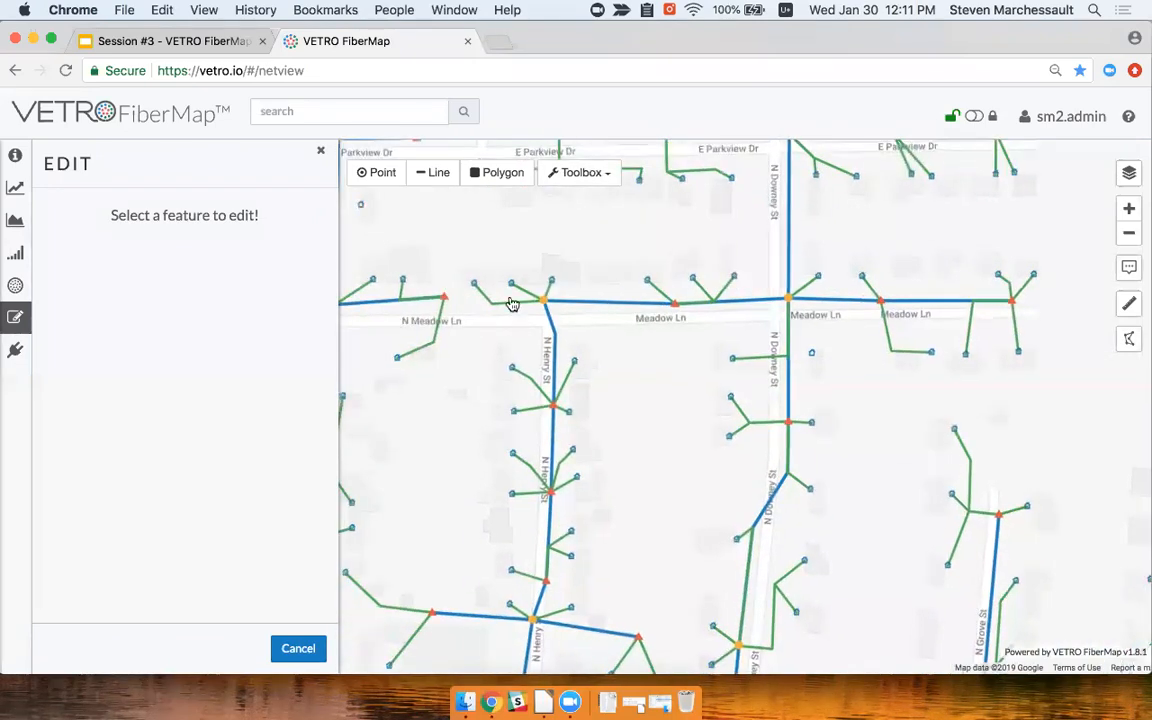
scroll(512, 303, "down", 2)
left_click_drag(600, 499, 678, 610)
left_click_drag(596, 272, 625, 417)
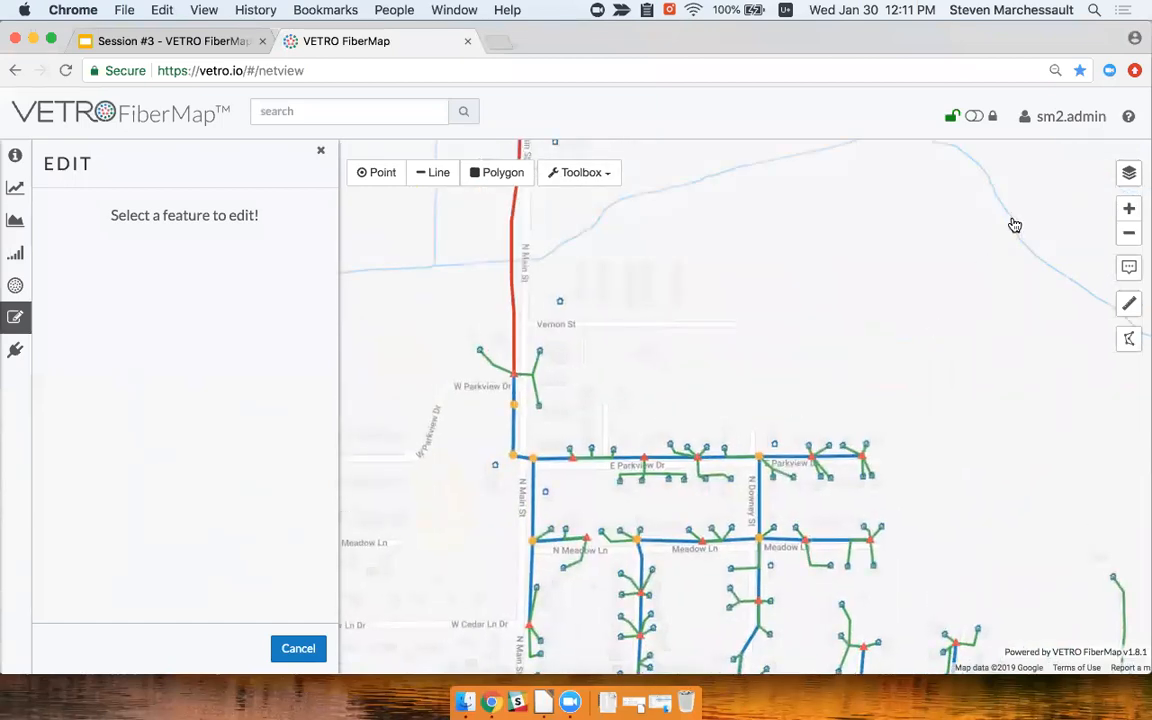
left_click(1065, 121)
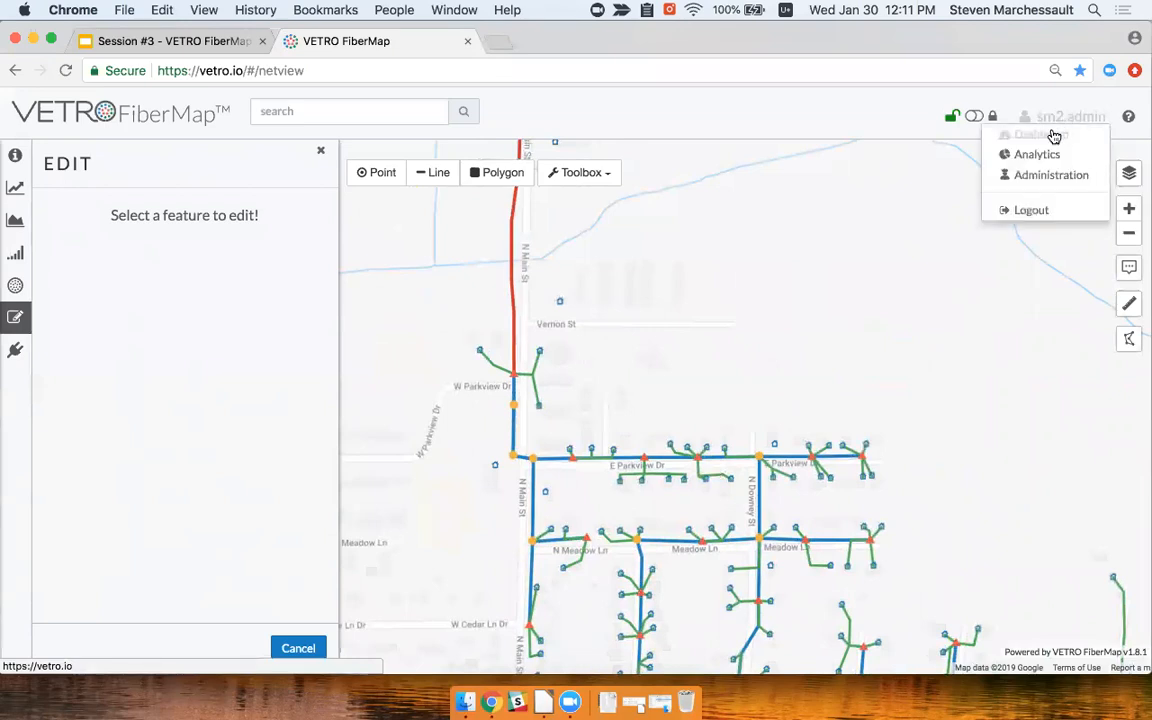
Download the Bill of Materials report for the Phase I - NE Quadrant to Elem School plan
left_click(1053, 136)
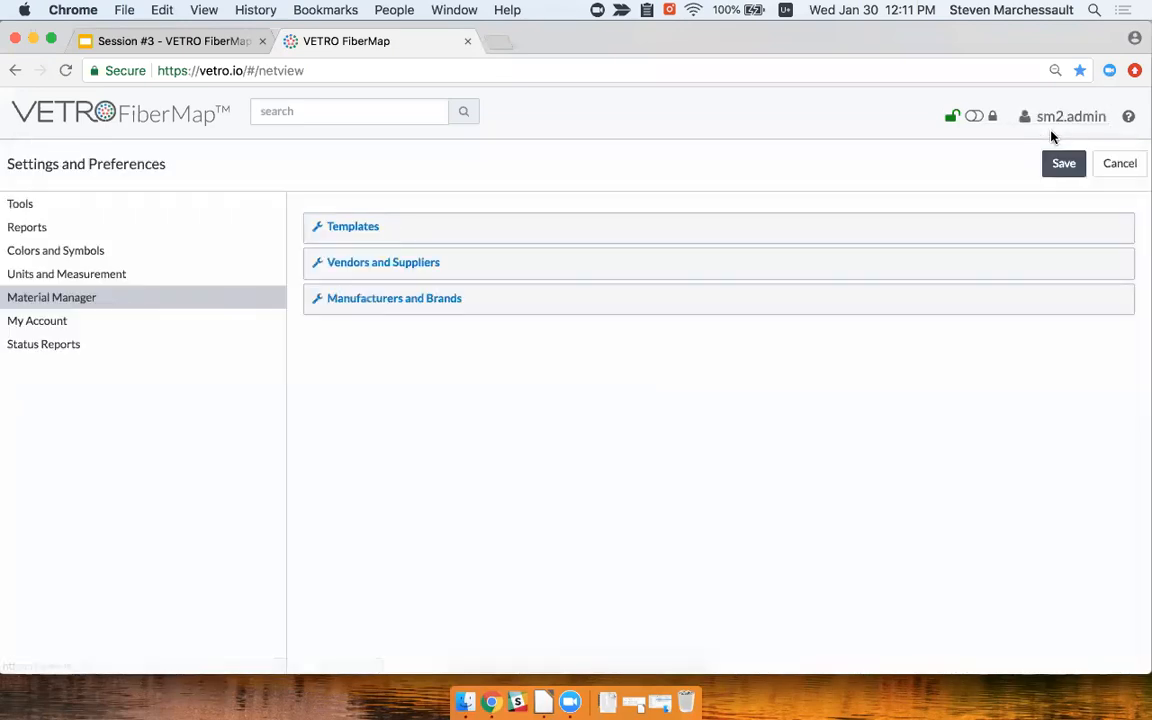
left_click(115, 236)
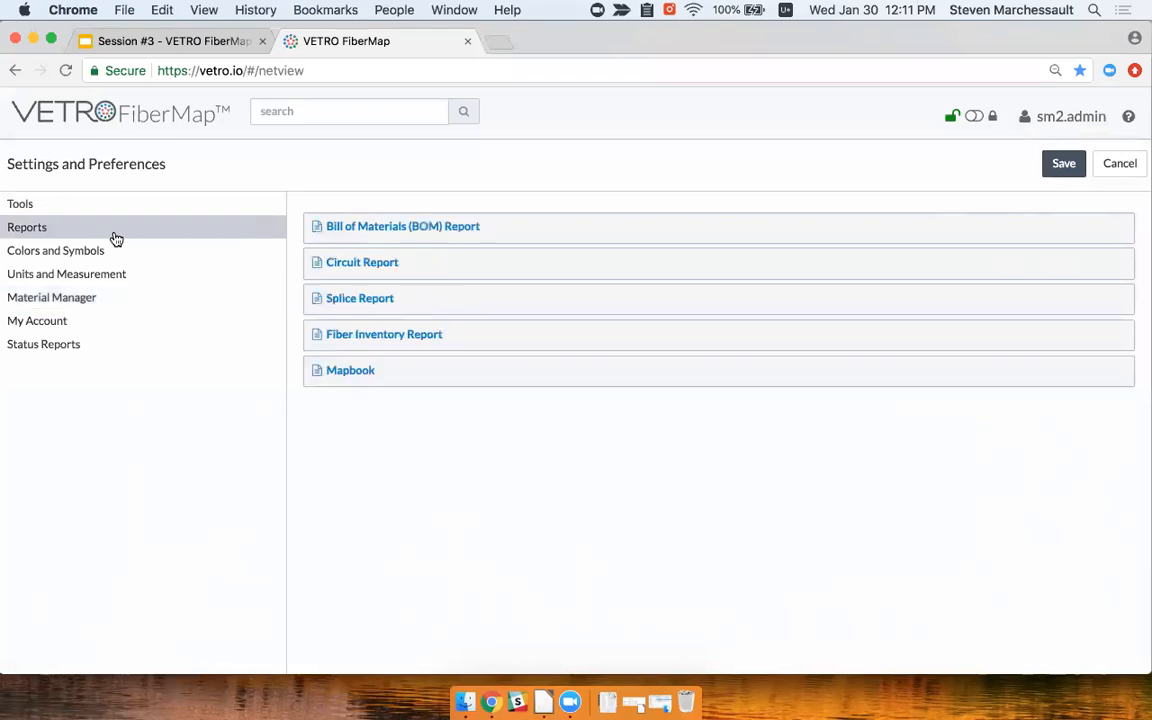
left_click(438, 229)
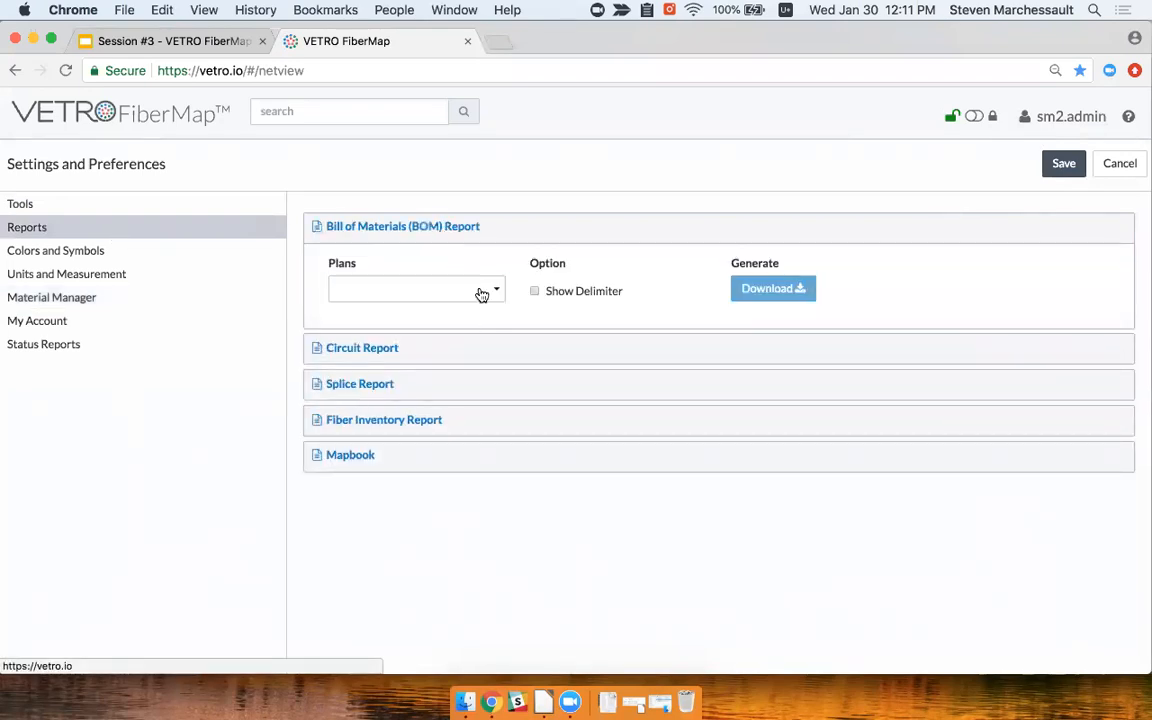
left_click(481, 294)
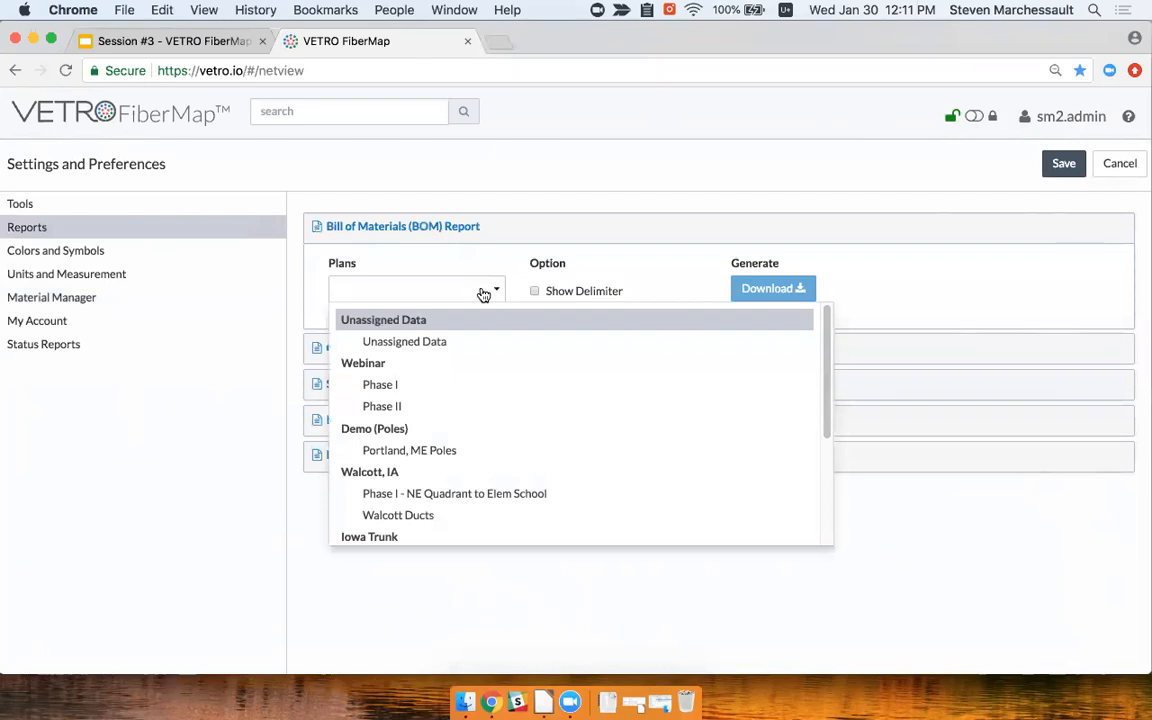
scroll(545, 395, "down", 2)
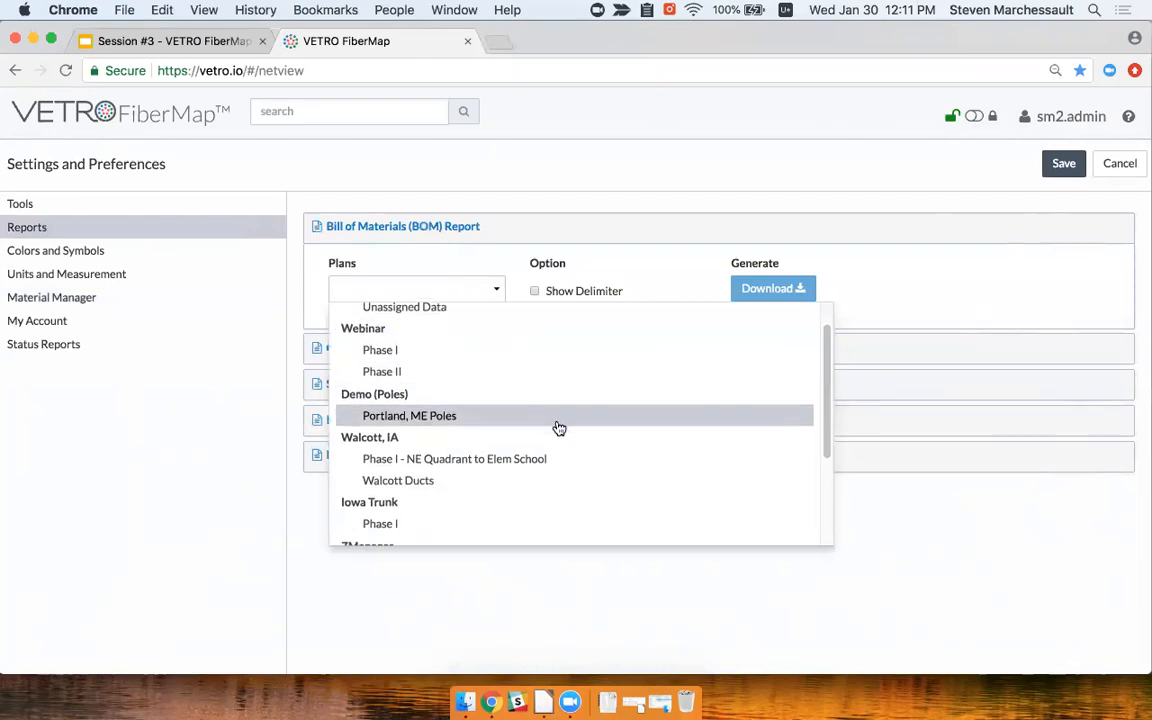
left_click(545, 462)
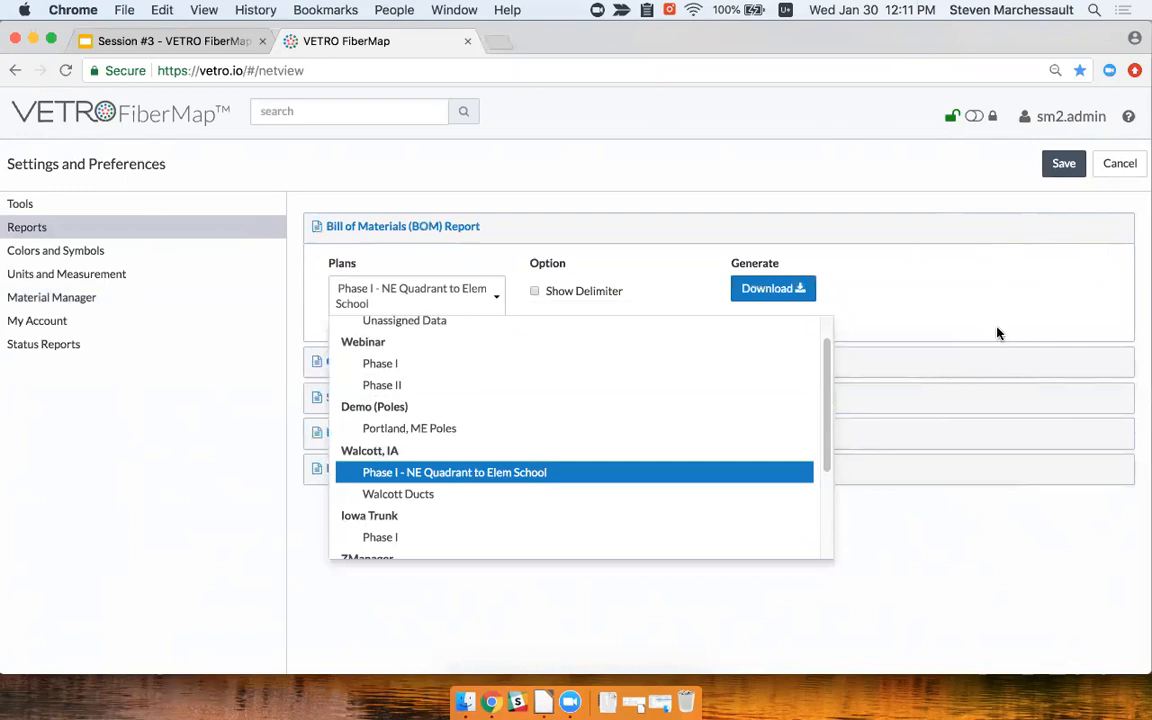
left_click(778, 291)
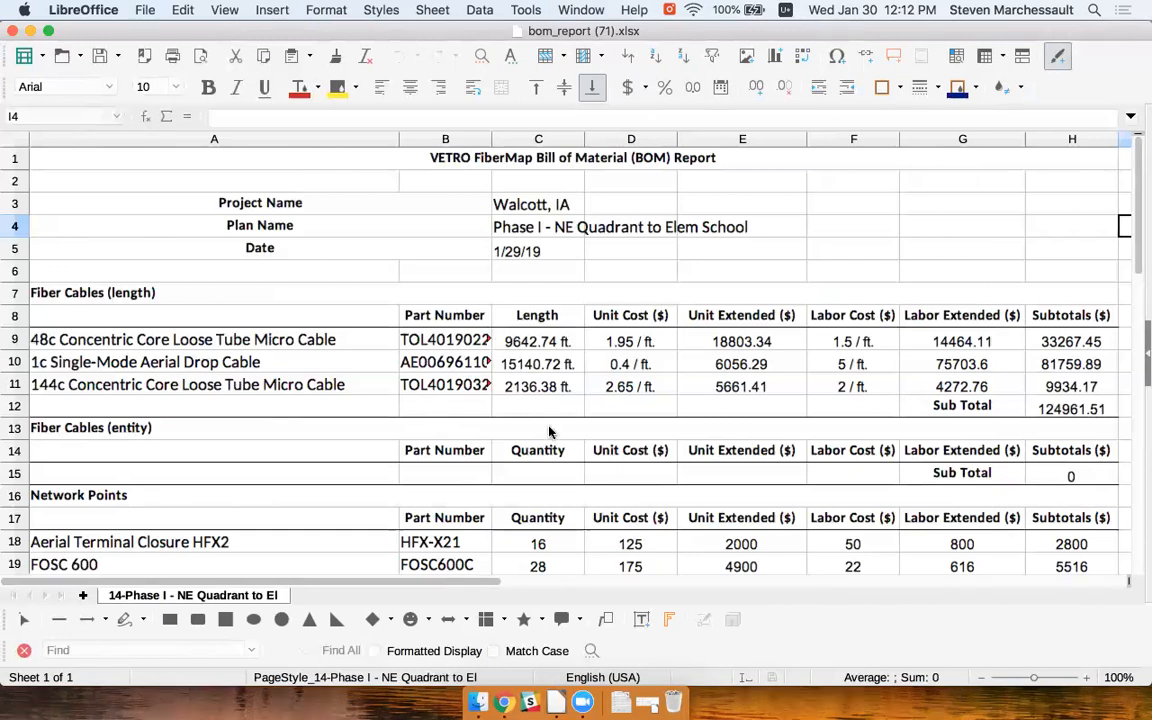
Scroll the BOM report from cell A9 to the 138457.51 total, then show the Circuit Report slide
left_click(265, 342)
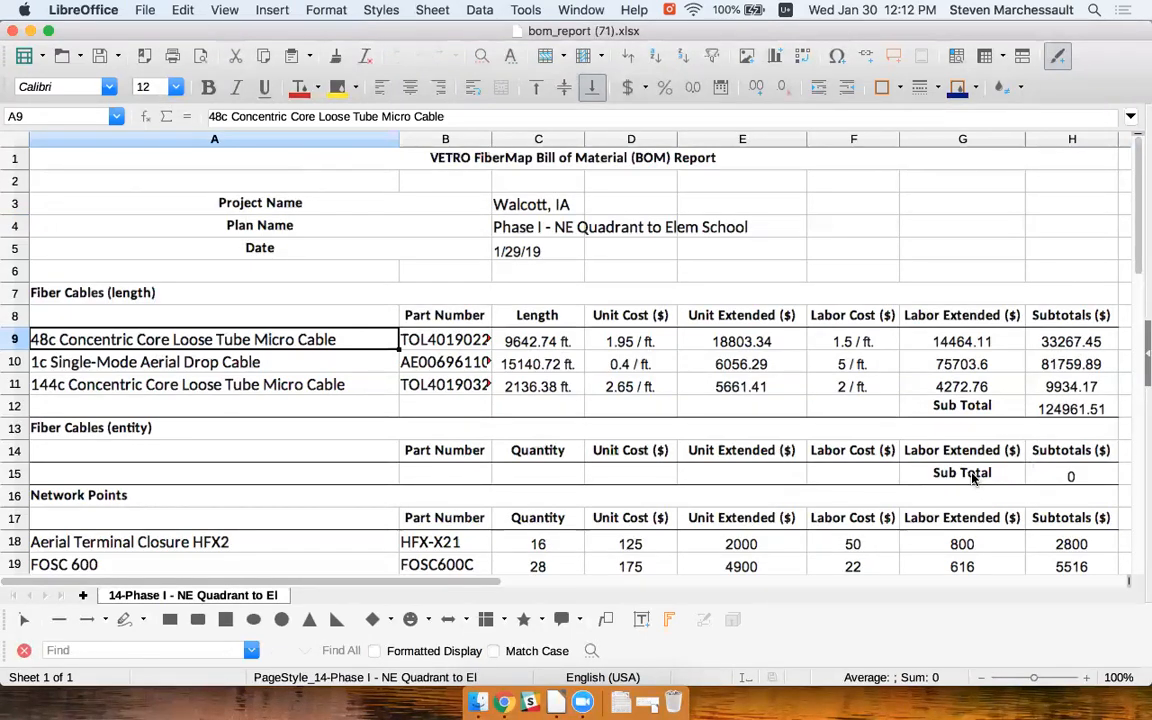
left_click_drag(1140, 258, 1124, 413)
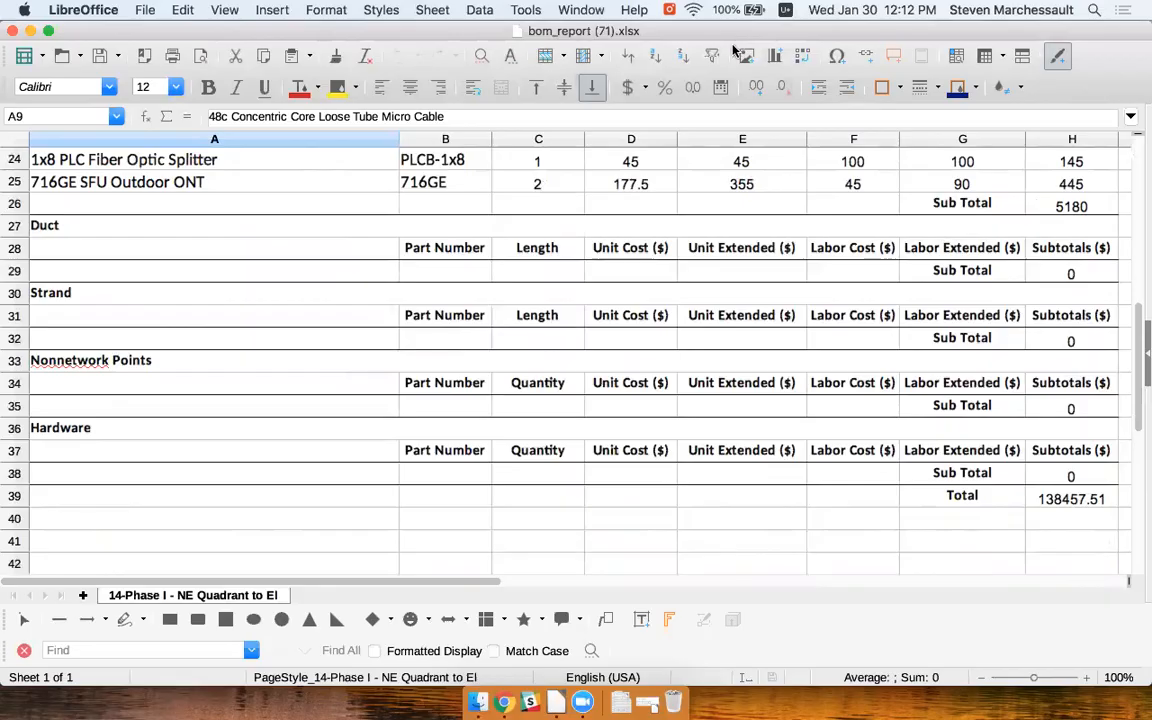
key("ctrl+Right")
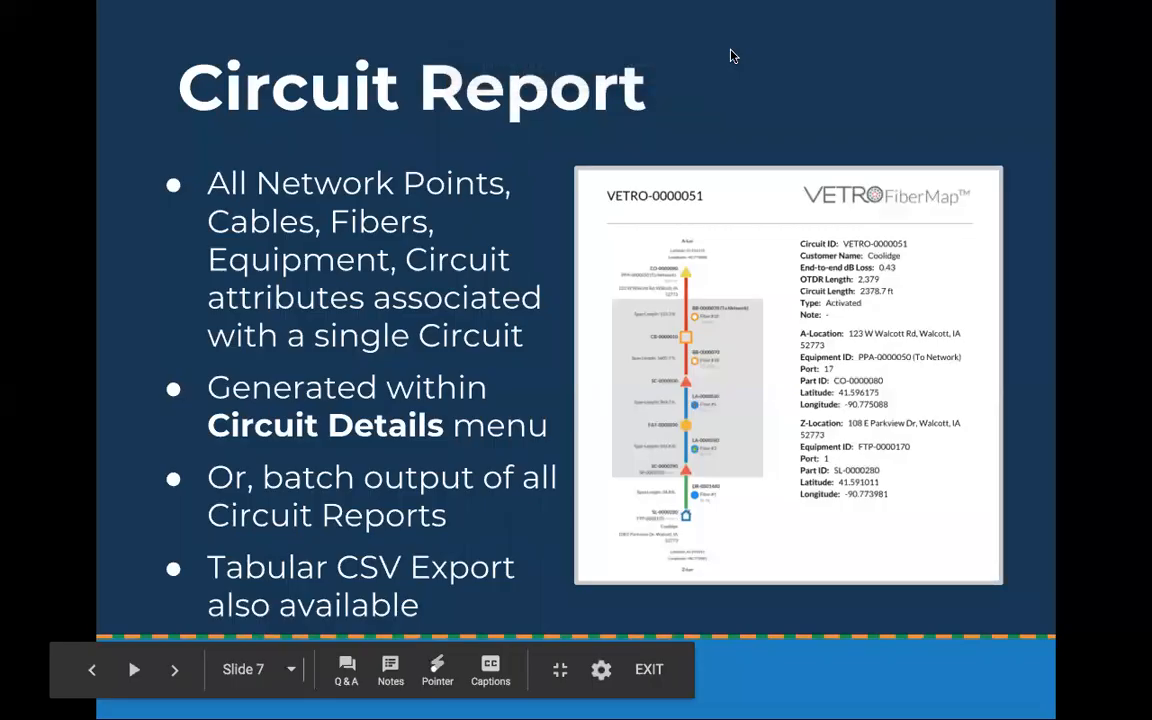
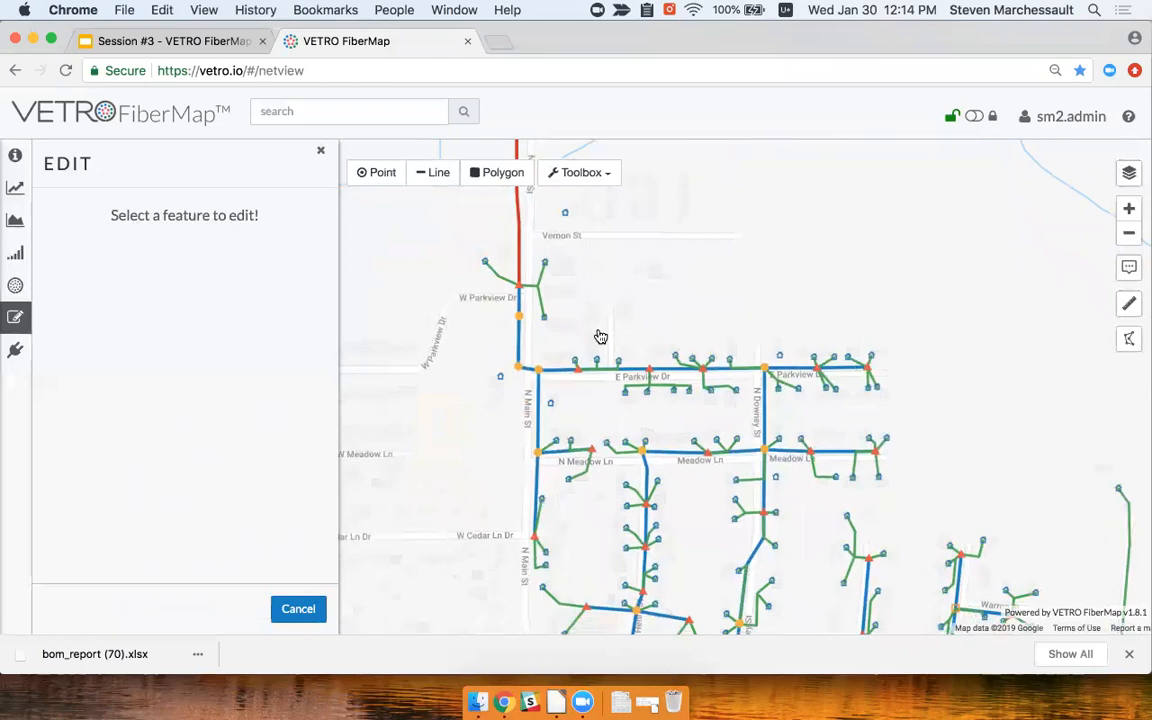
Open access point FAT-0000600 at the N Main St junction and expand its circuit list
left_click_drag(600, 337, 604, 341)
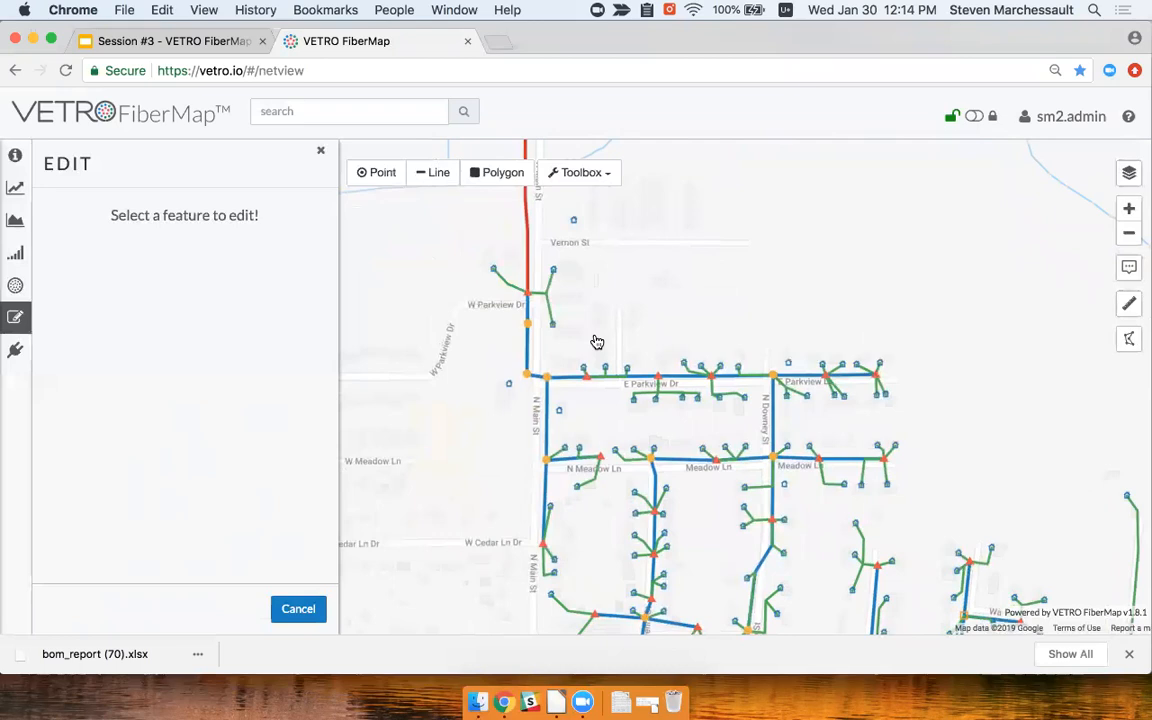
left_click(530, 377)
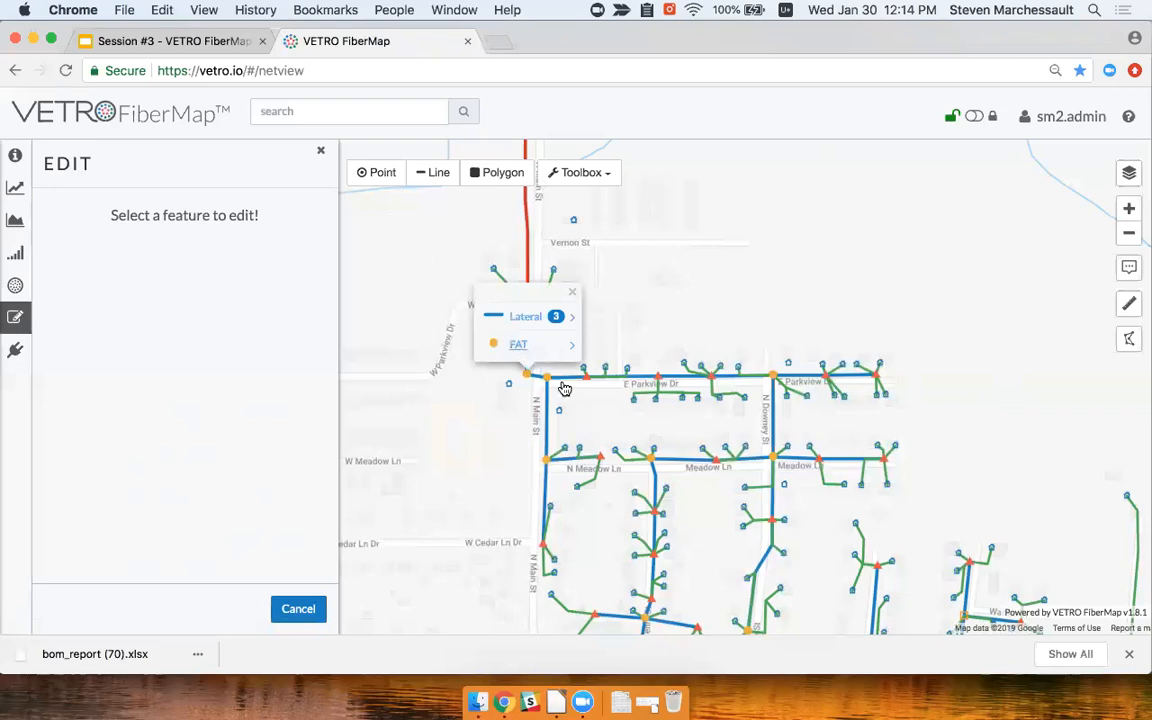
left_click(518, 345)
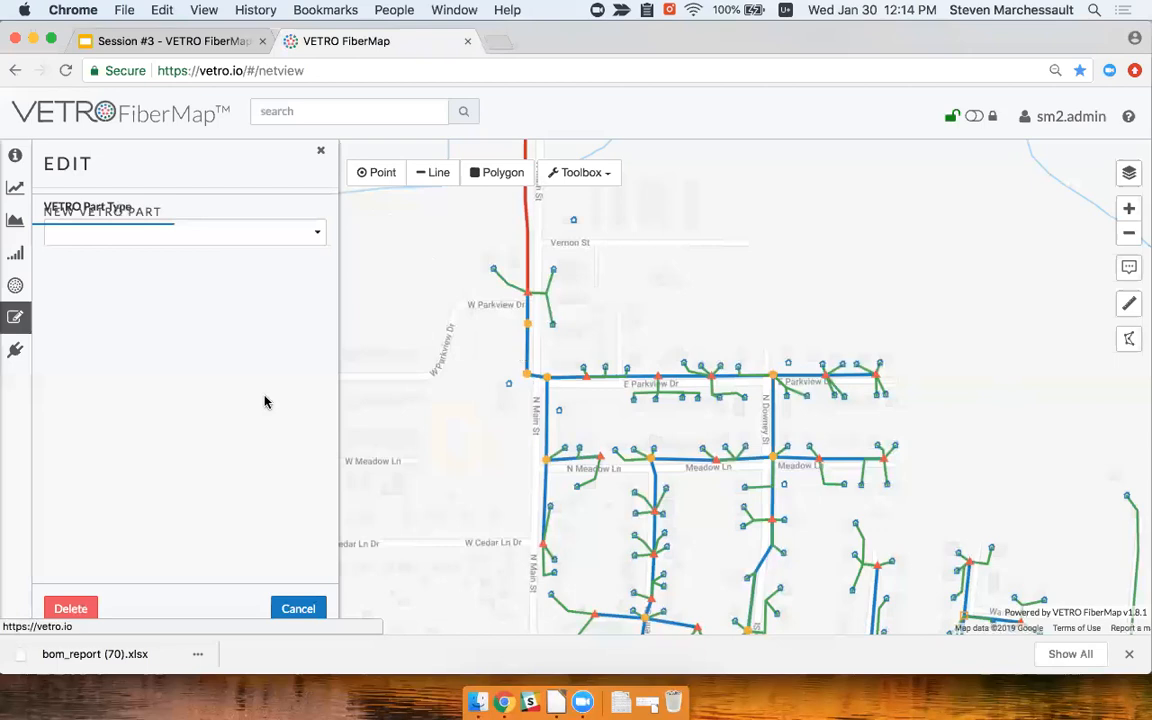
scroll(284, 360, "down", 5)
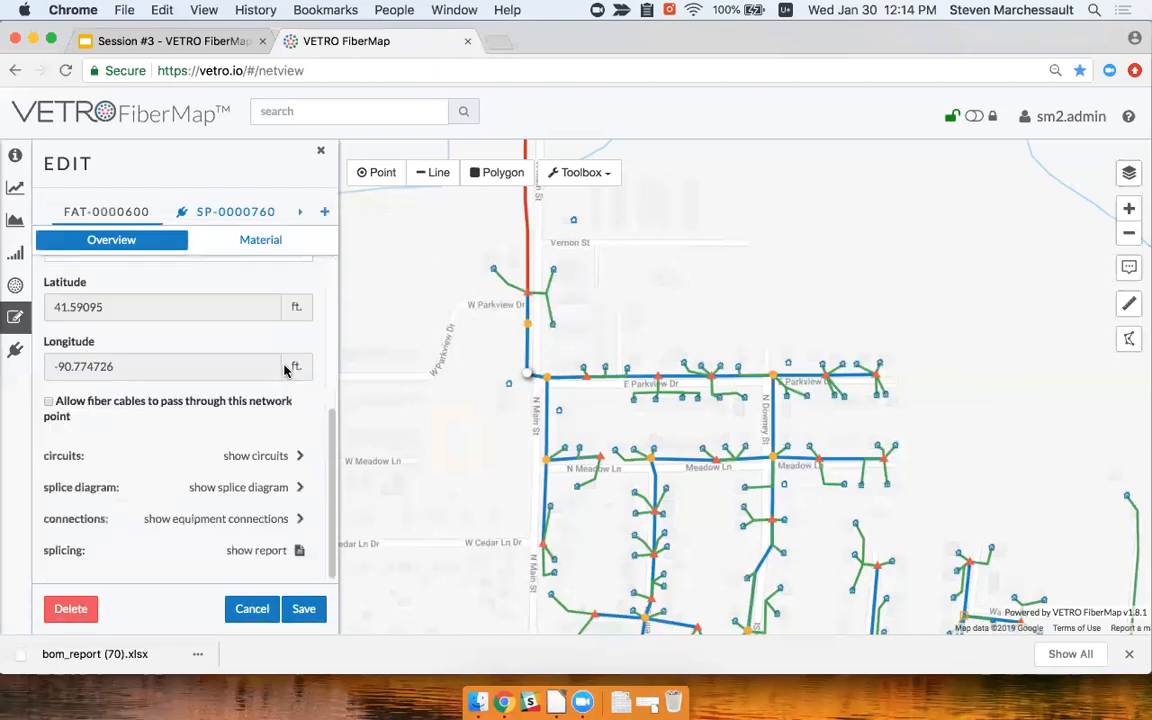
left_click(297, 458)
scroll(290, 470, "down", 3)
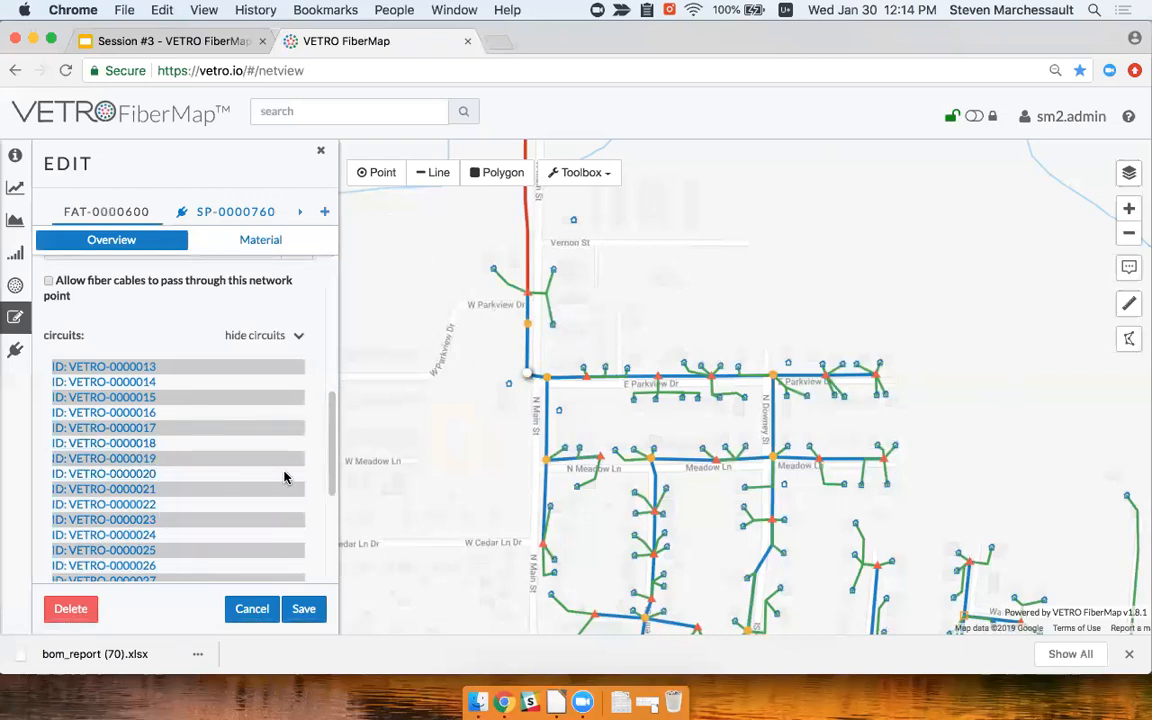
left_click(327, 106)
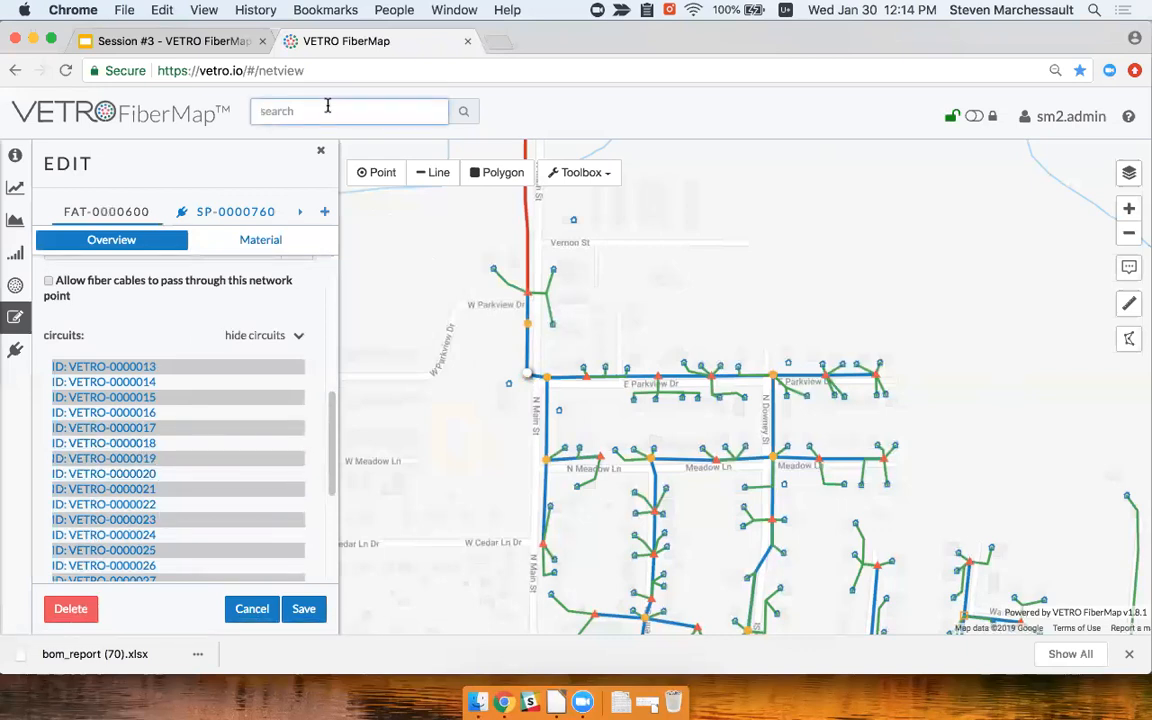
Find circuit VETRO-0000051 and show its details (Activated, 2,378.68 ft.) with its route centred on the map
type("VETRO-0000")
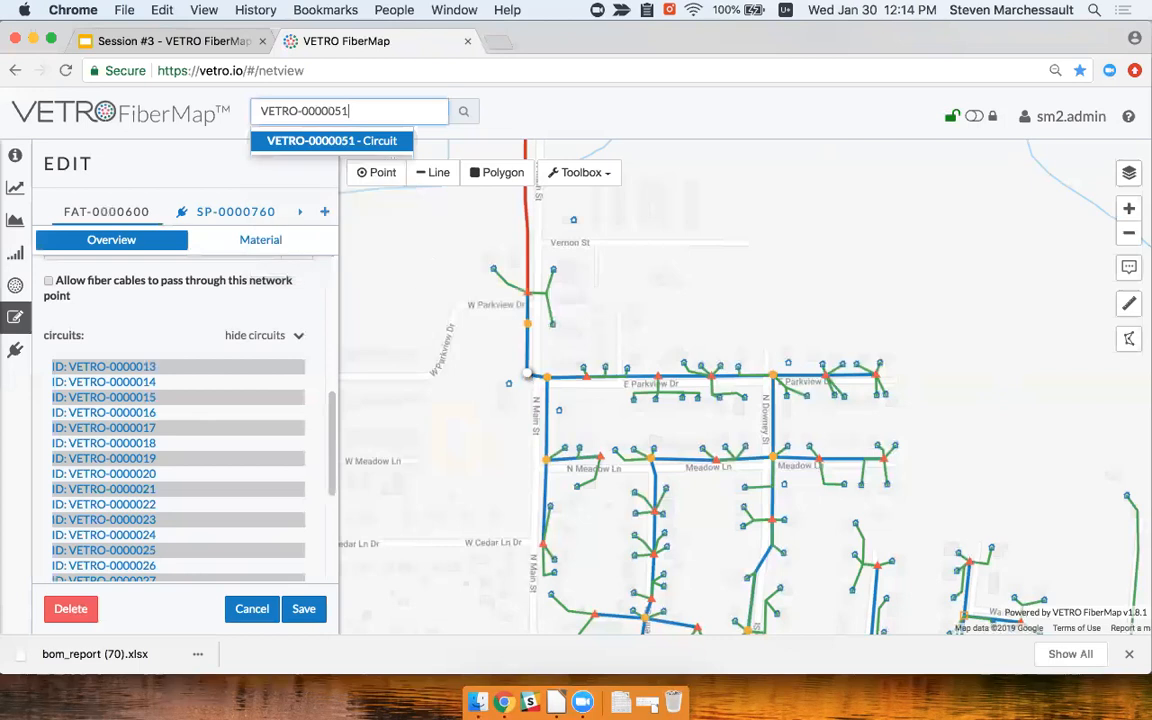
type("051")
key("Return")
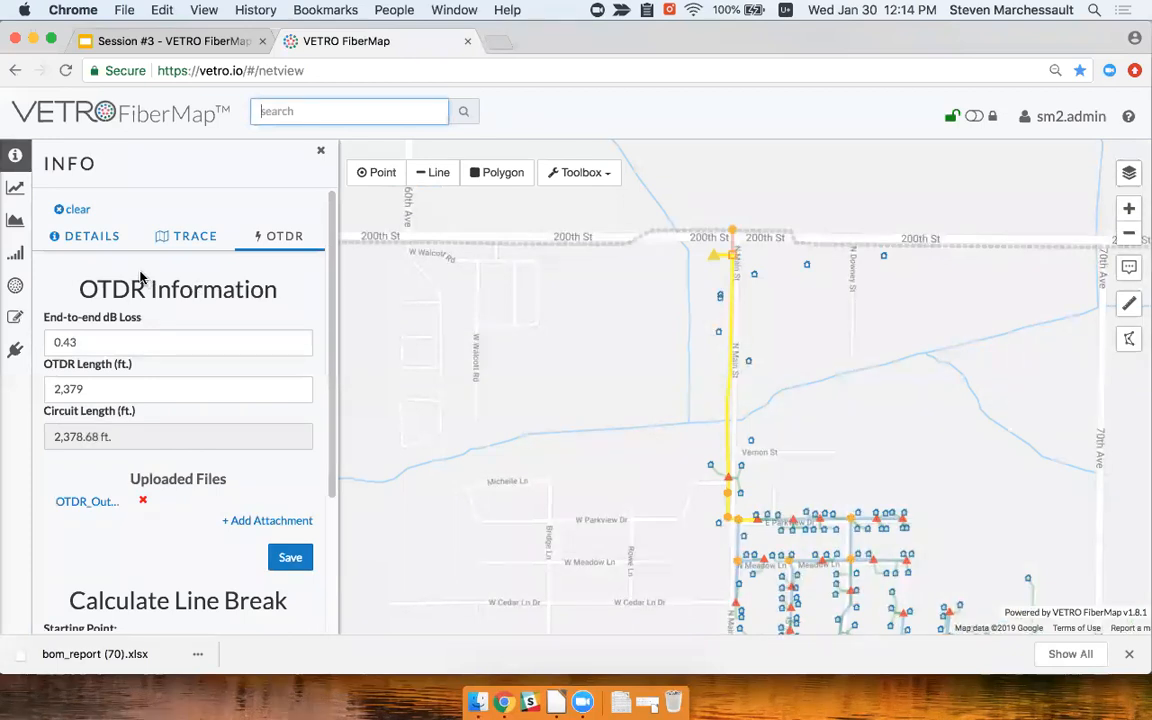
left_click(86, 236)
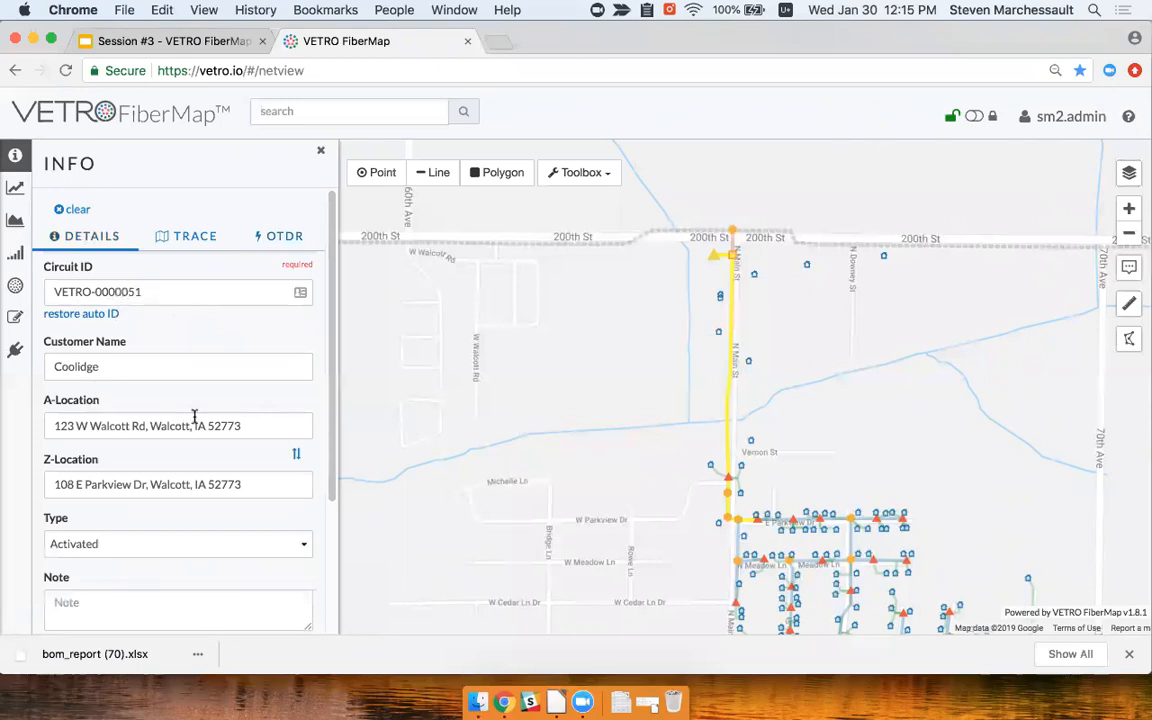
scroll(193, 417, "down", 2)
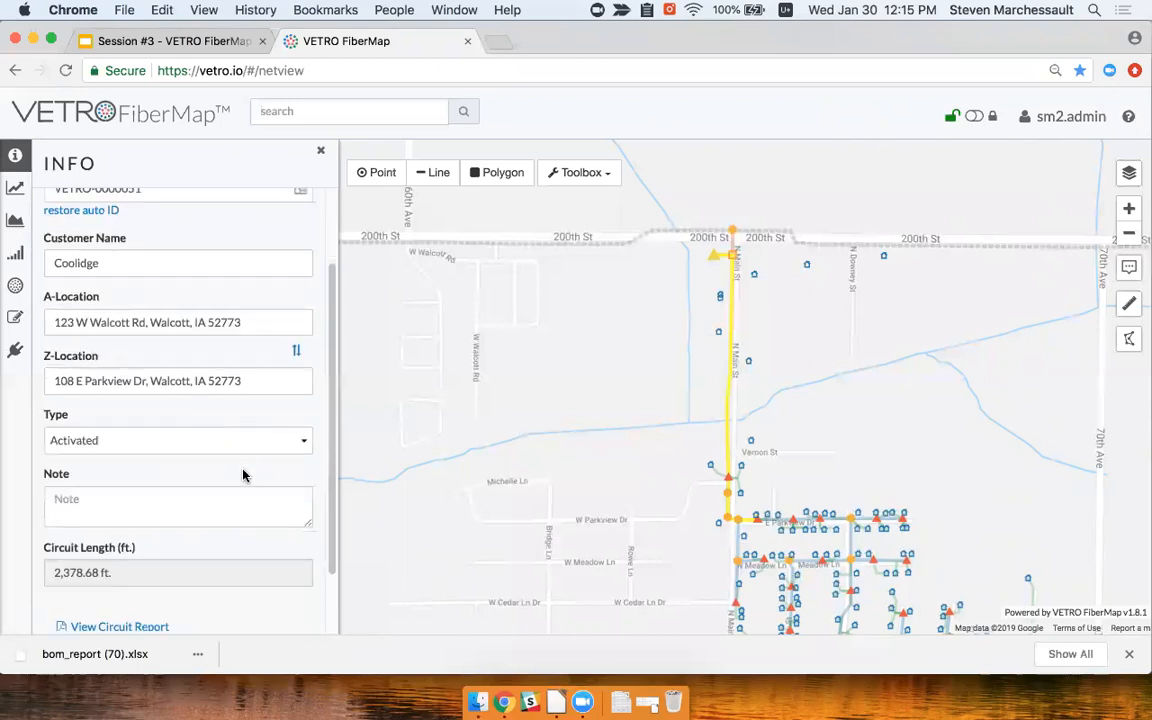
scroll(235, 500, "down", 1)
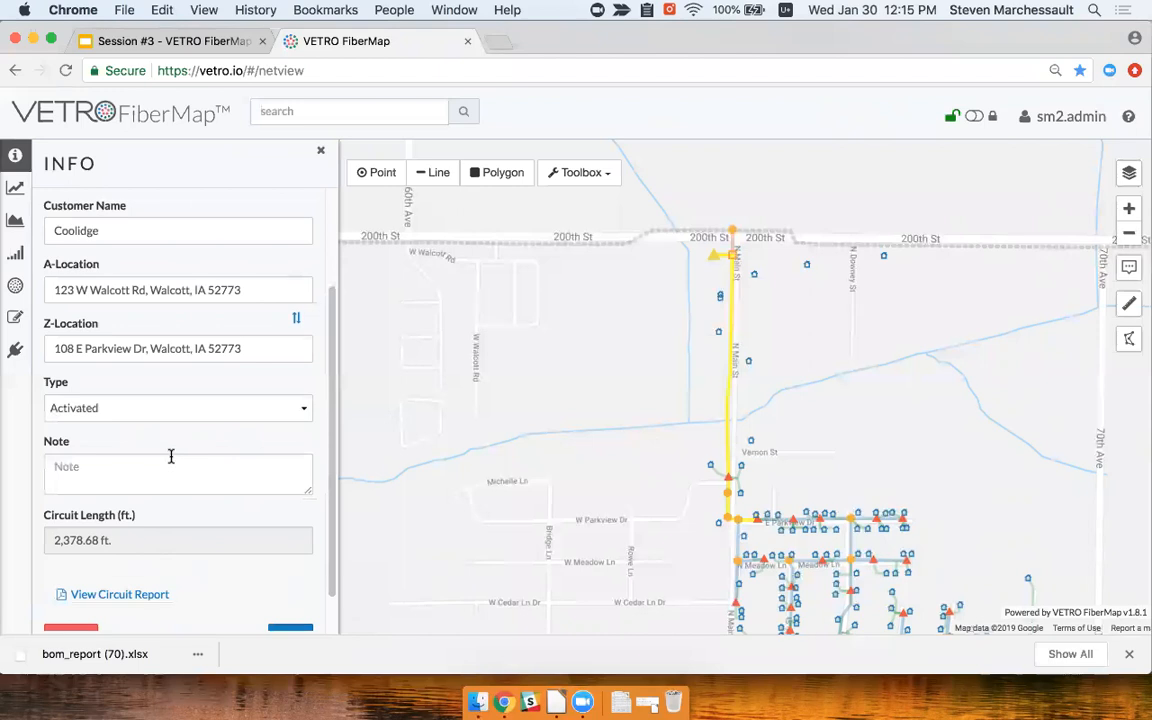
scroll(200, 480, "up", 1)
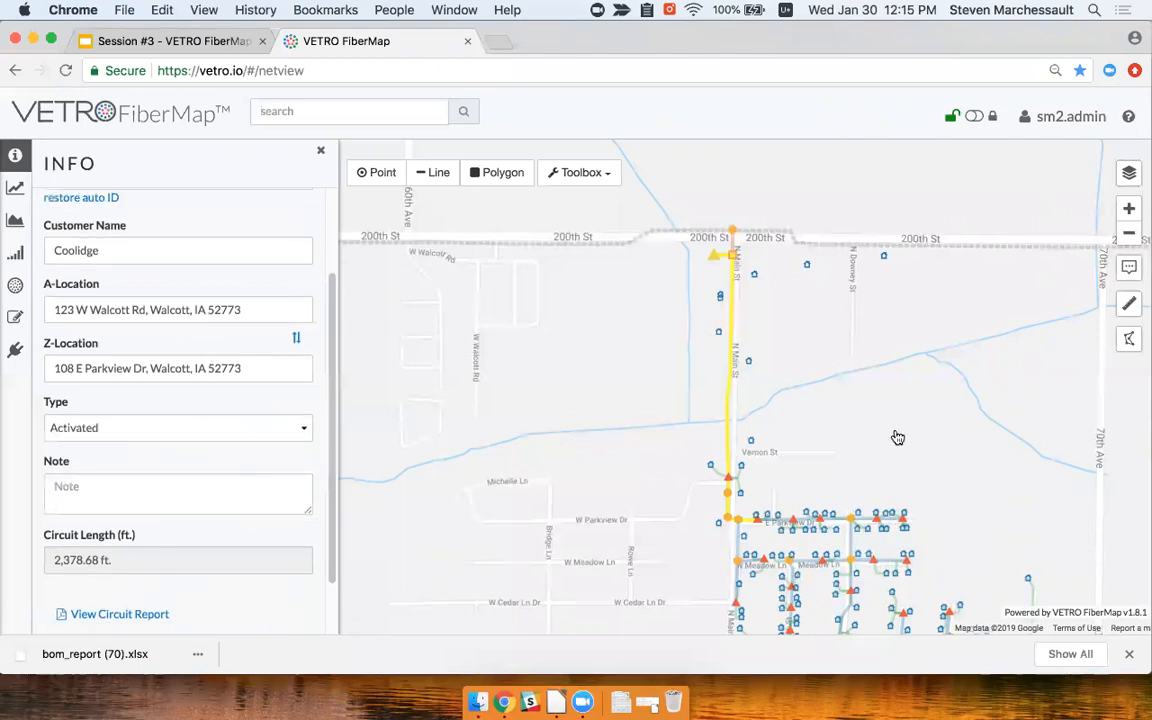
left_click_drag(682, 422, 571, 425)
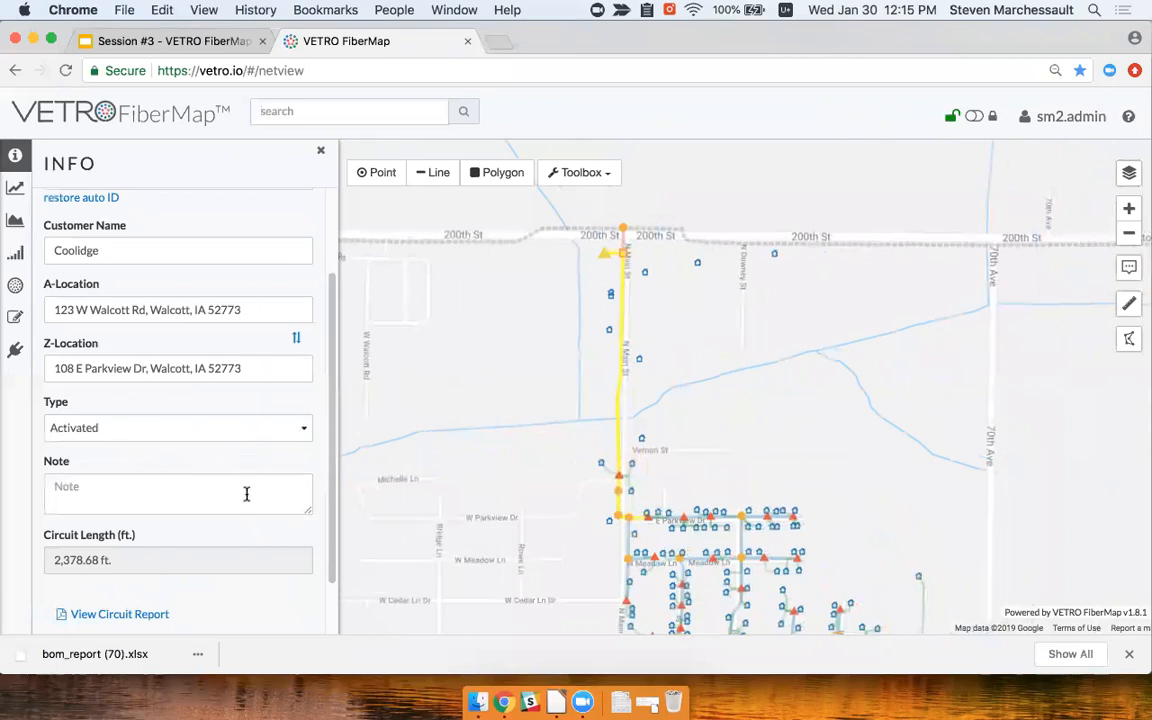
scroll(244, 496, "up", 1)
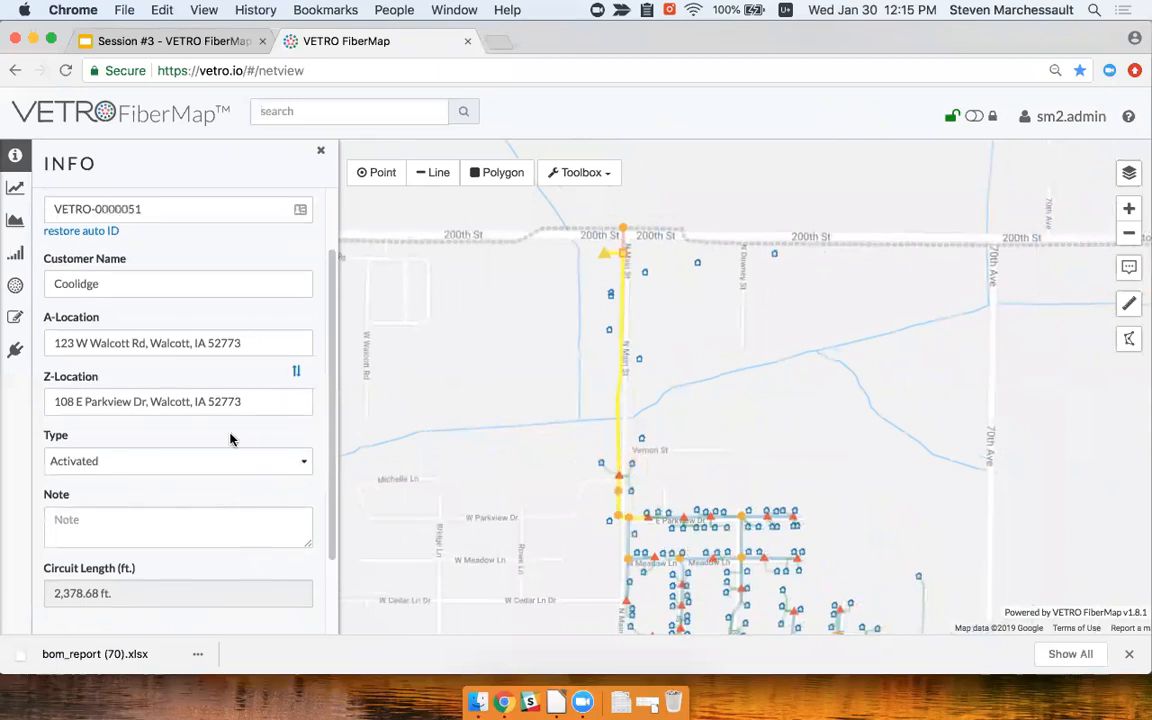
scroll(230, 440, "up", 3)
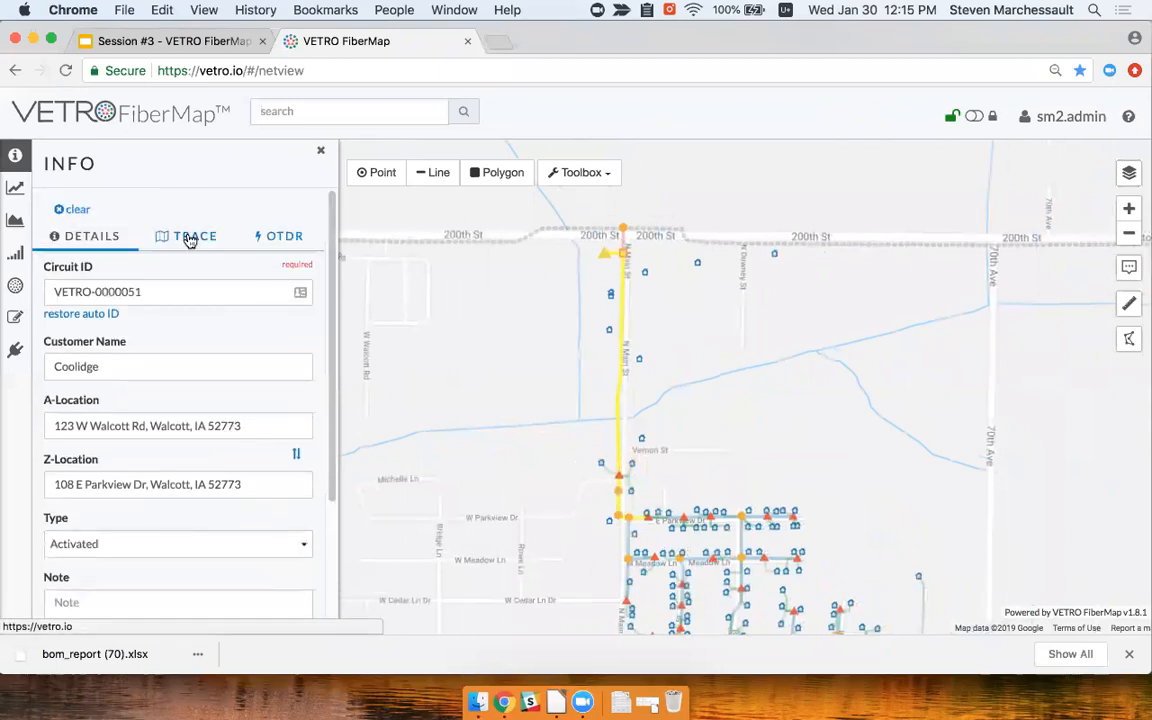
Check the circuit's fiber trace, then its OTDR data: 0.43 dB loss and 2,379 ft length
left_click(192, 238)
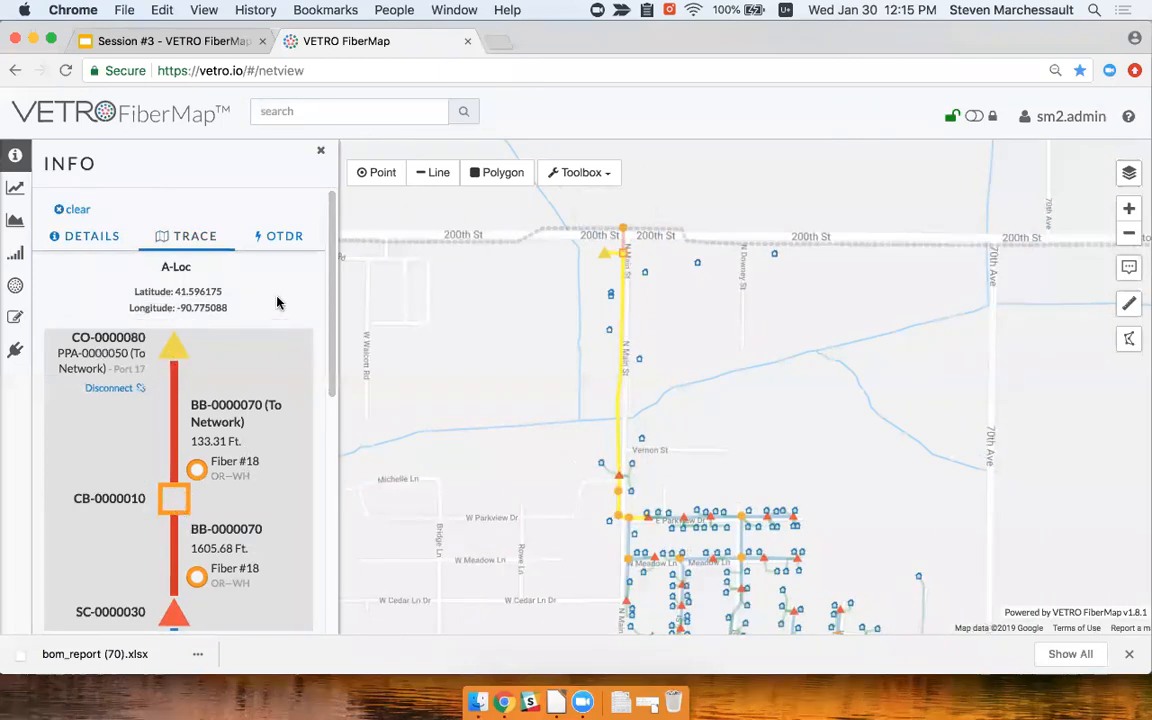
left_click(283, 238)
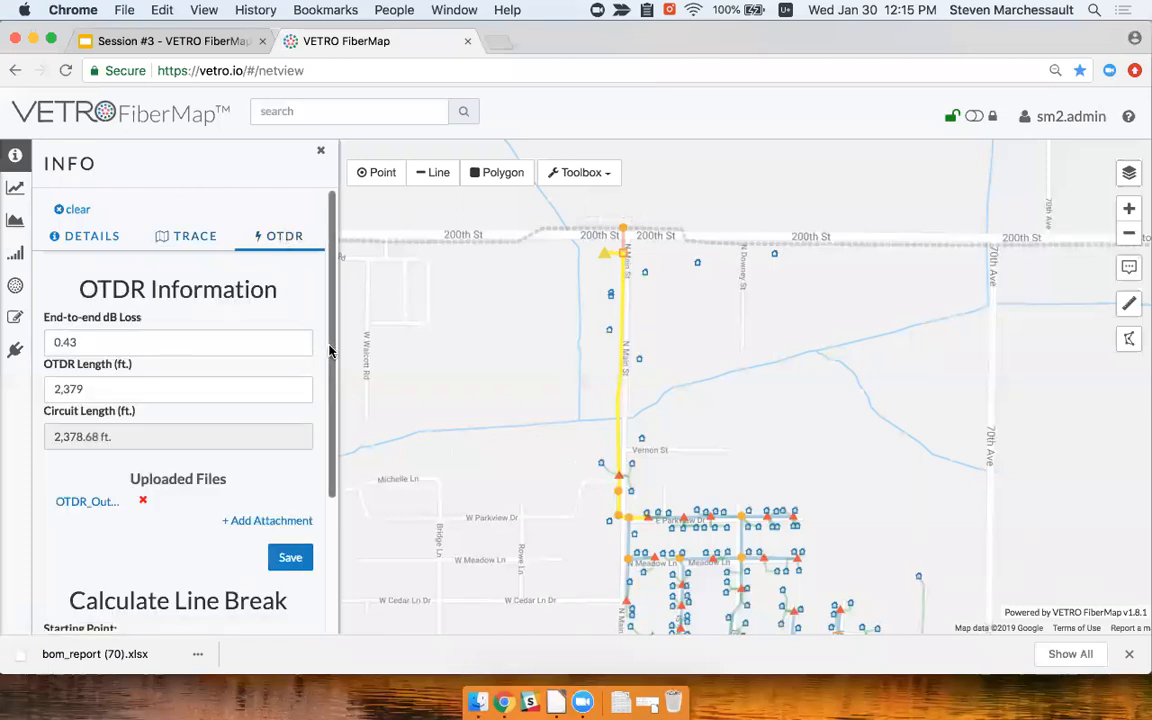
scroll(330, 350, "down", 2)
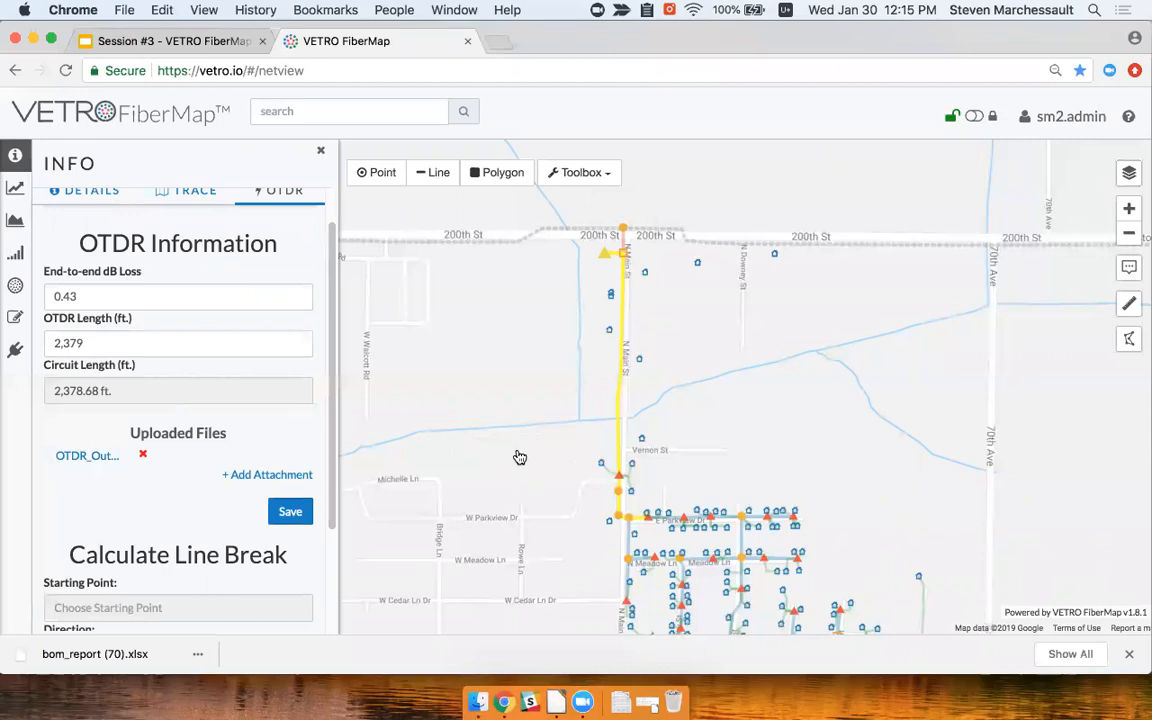
left_click(203, 344)
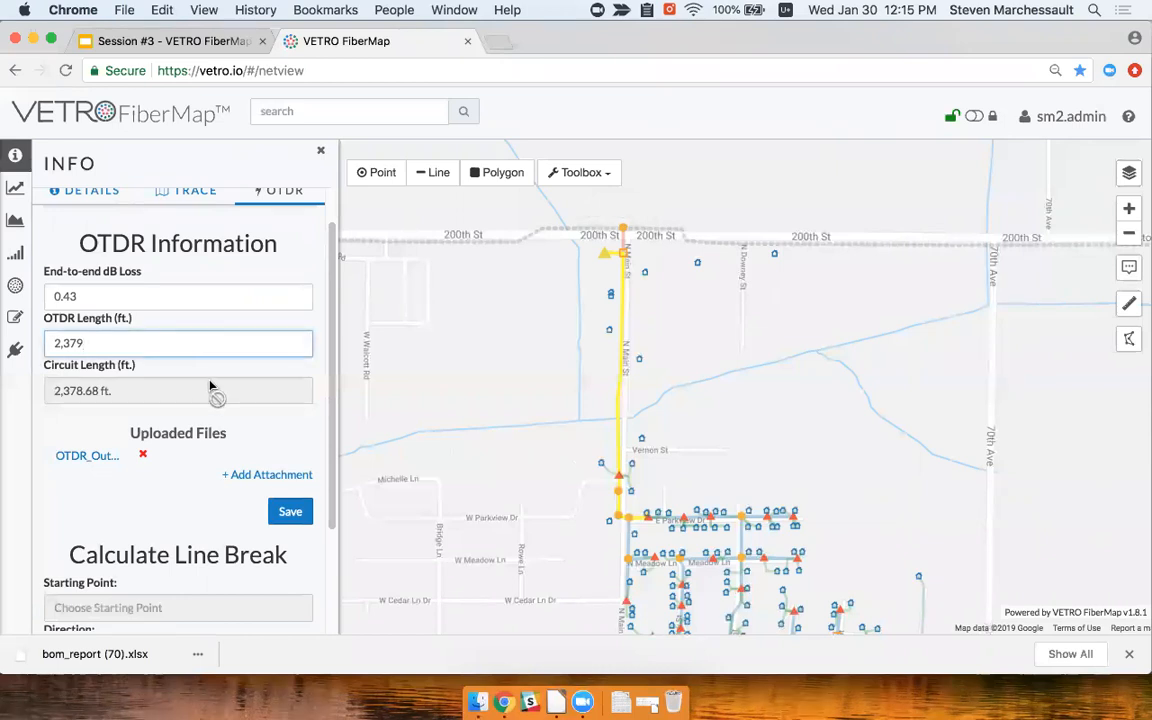
Download and open the attached OTDR Trace Report PDF, then return to the FiberMap tab
left_click(85, 457)
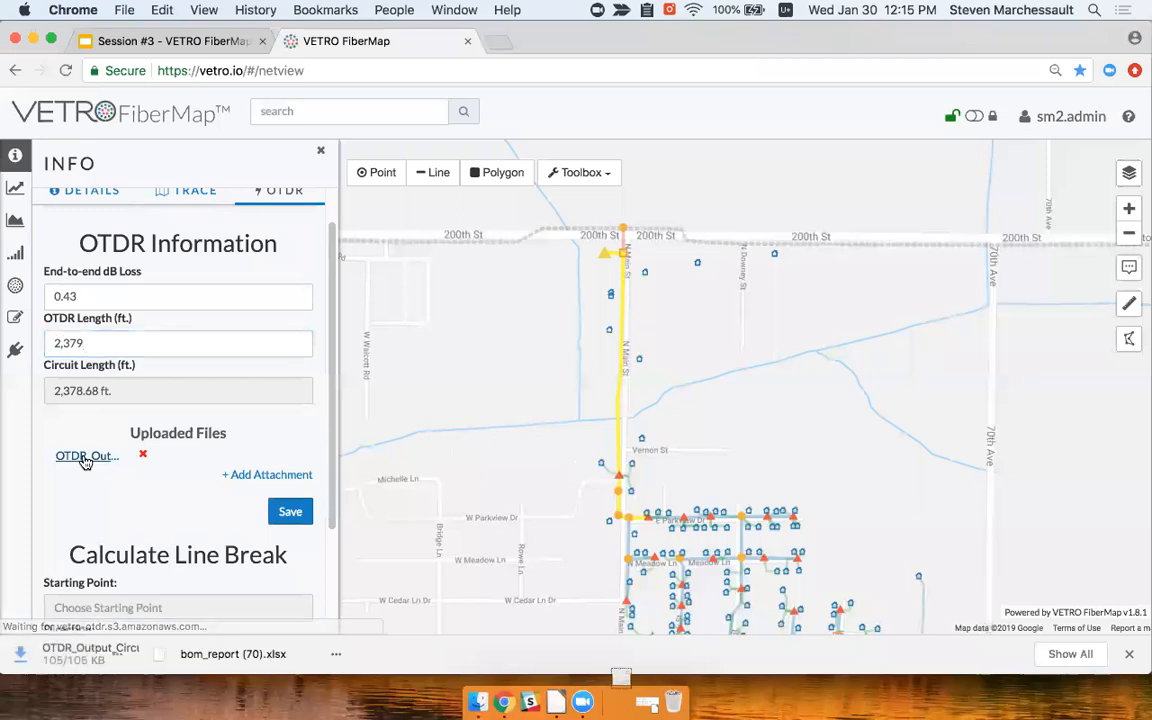
left_click(115, 656)
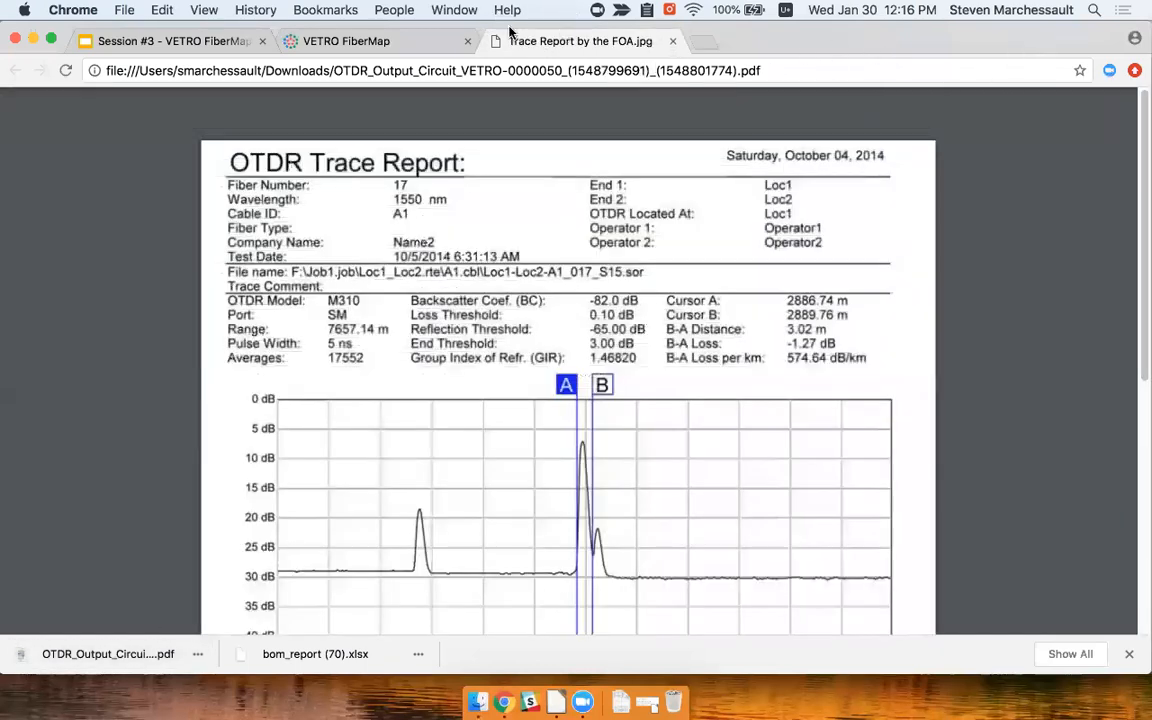
key("ctrl+shift+Tab")
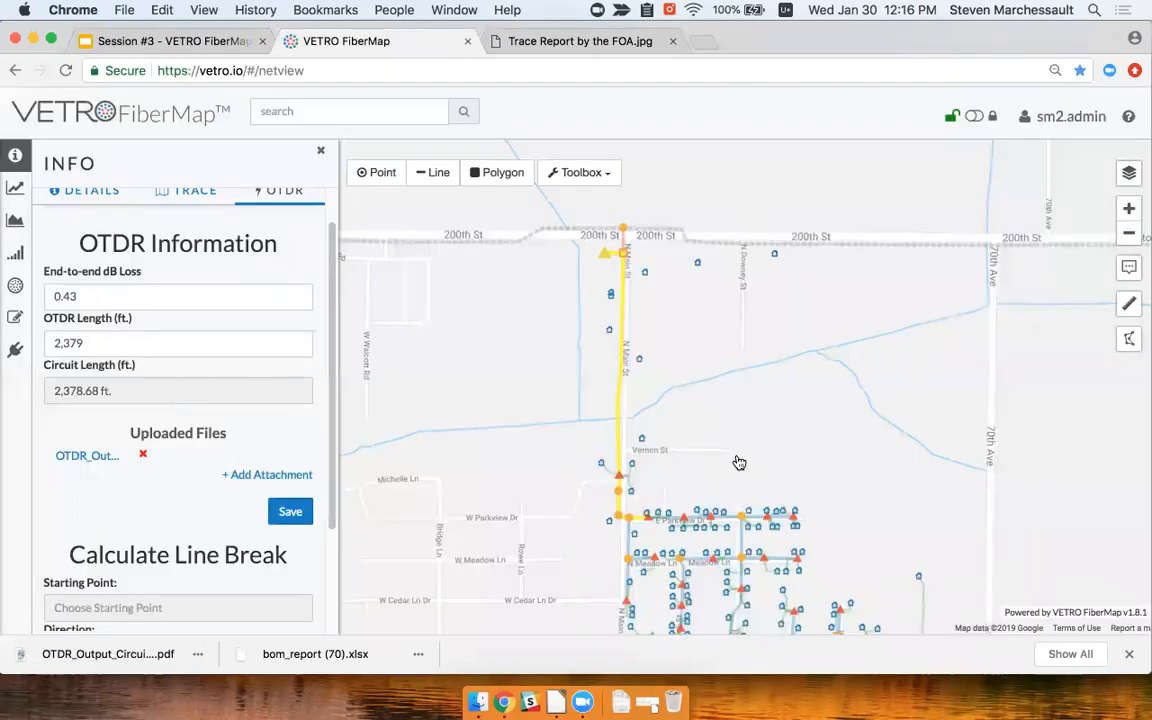
Go back to the circuit details, open the VETRO-0000051 PDF report, and close the OTDR trace tab
left_click(105, 196)
scroll(244, 514, "down", 3)
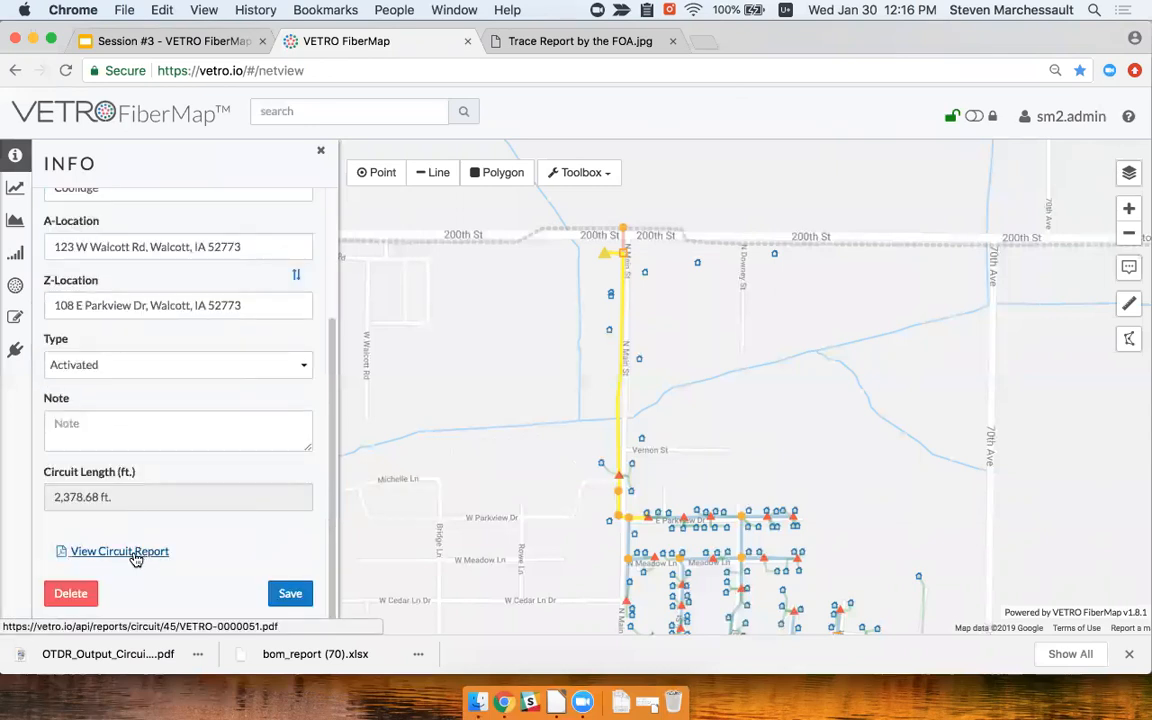
scroll(150, 505, "up", 3)
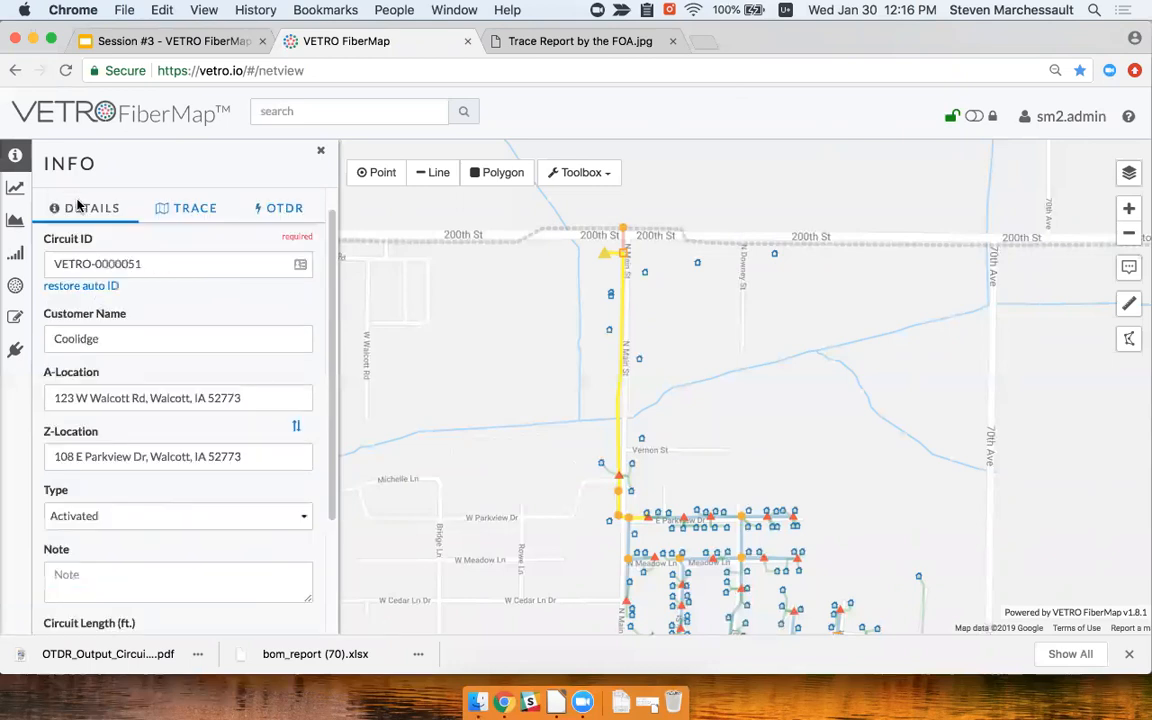
scroll(185, 510, "down", 3)
left_click(149, 550)
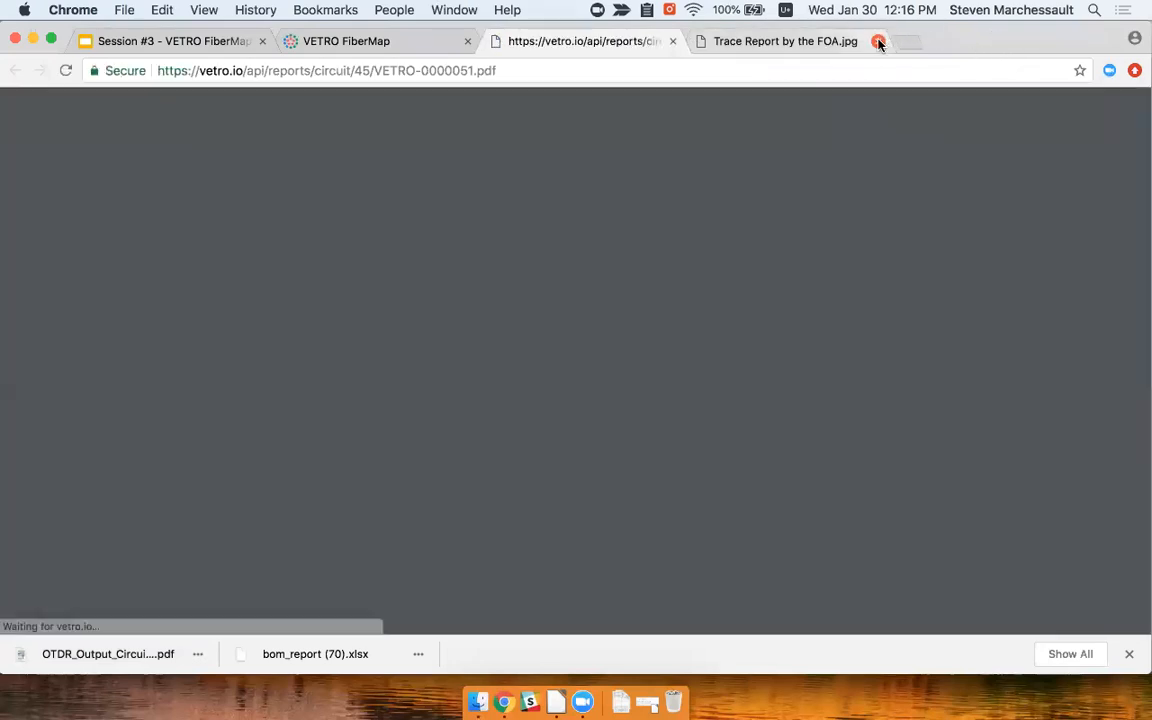
left_click(878, 41)
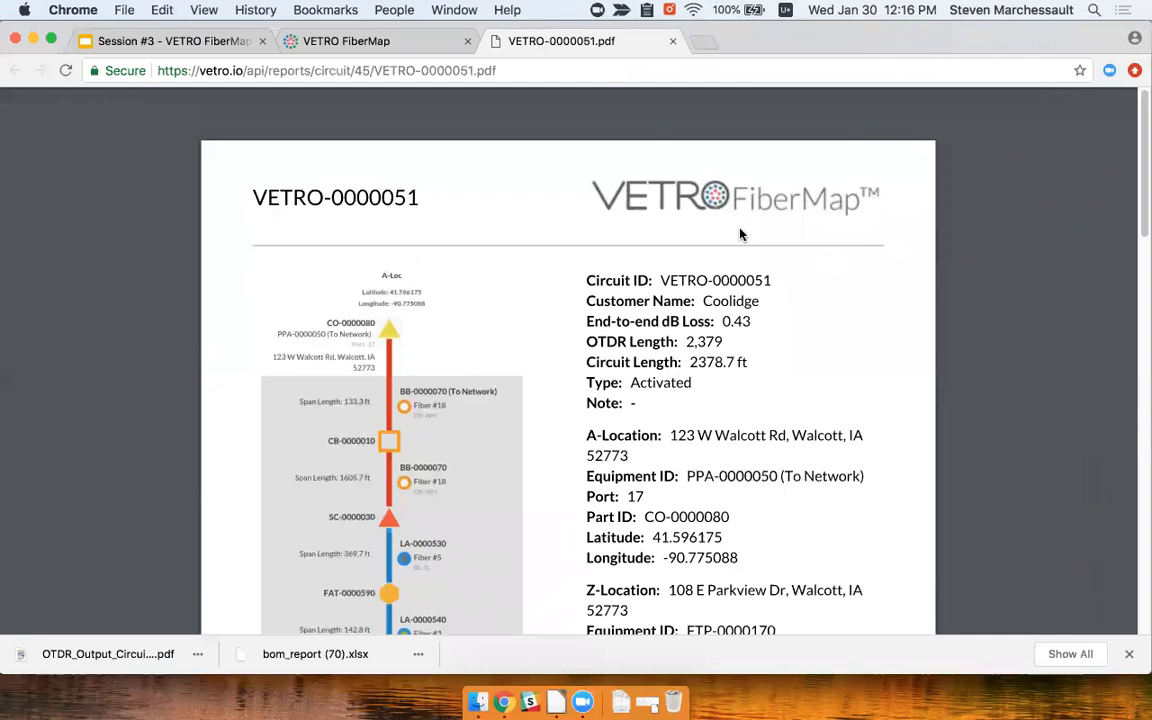
Read the VETRO-0000051 report down to its page-2 route map, then close the PDF
scroll(800, 300, "down", 2)
scroll(470, 247, "down", 1)
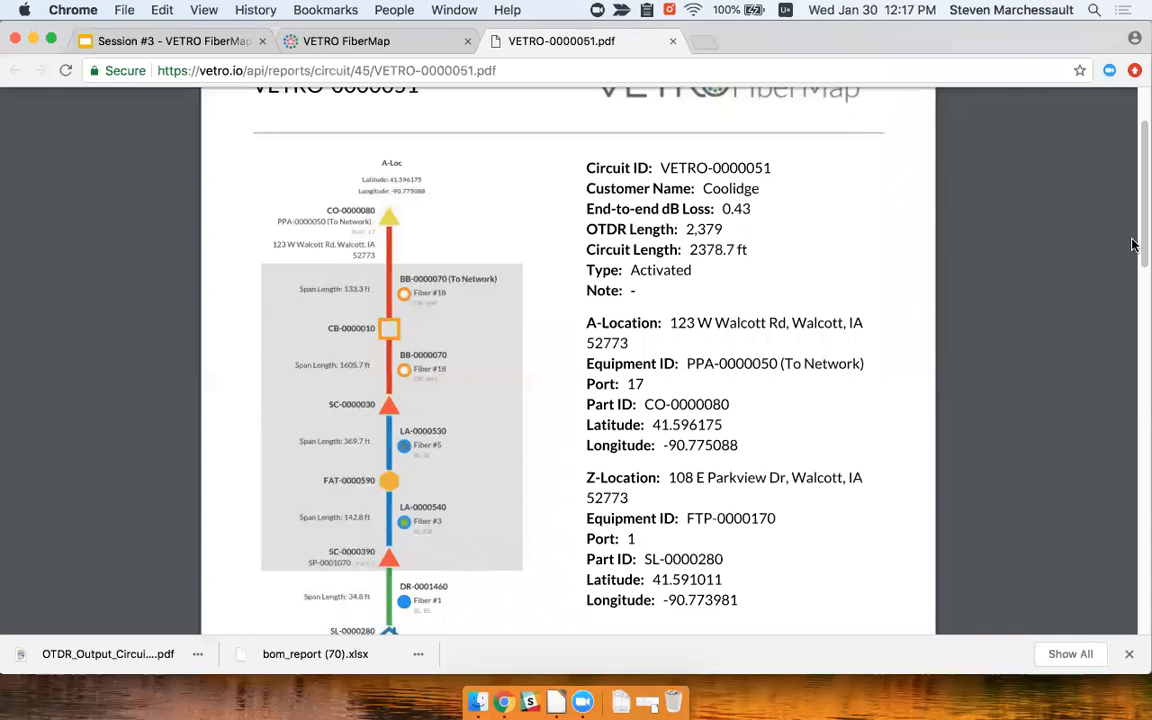
scroll(1141, 253, "down", 2)
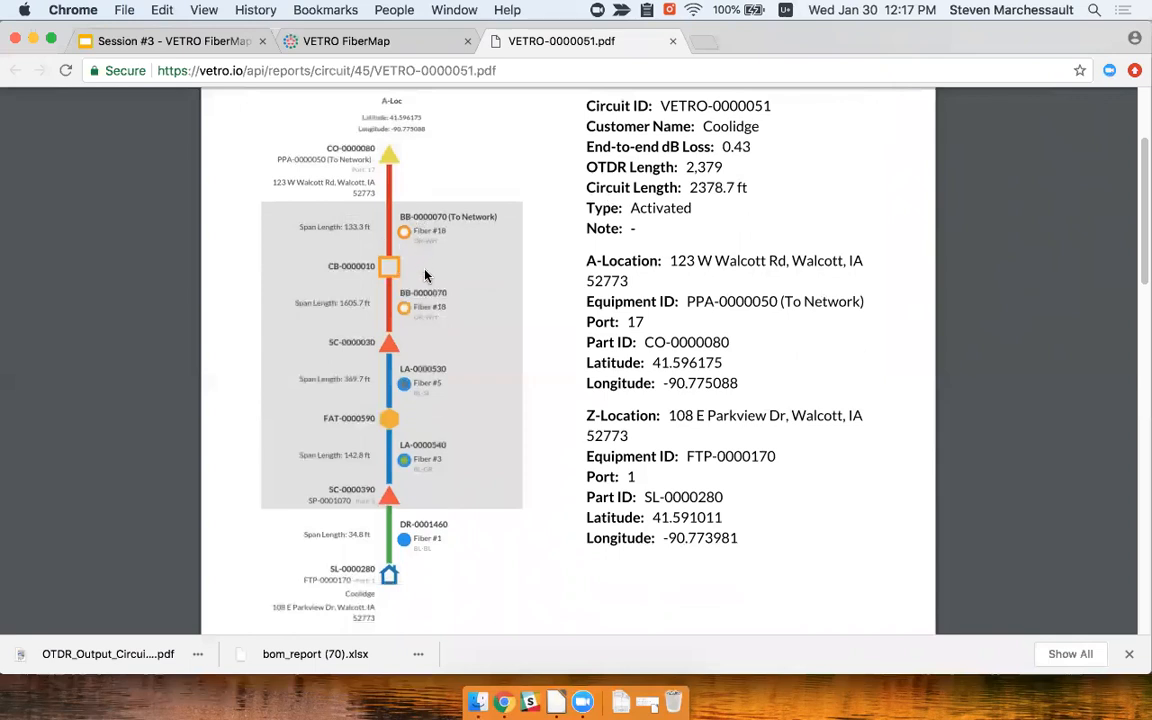
scroll(432, 462, "down", 1)
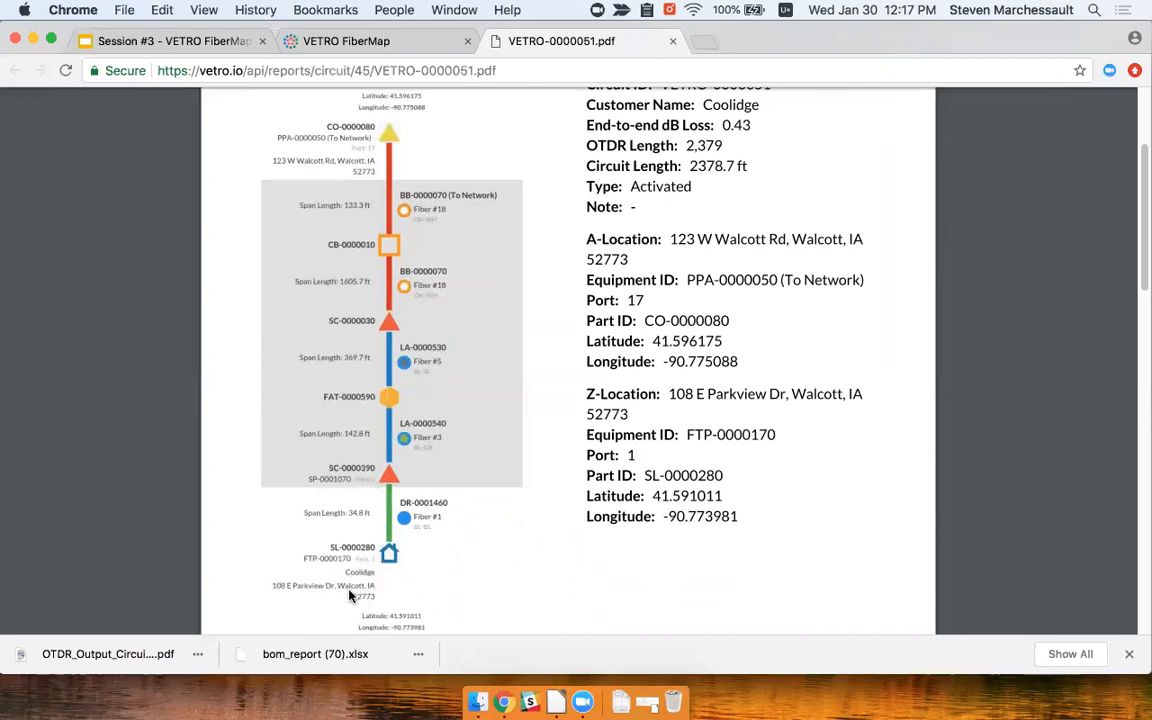
scroll(440, 620, "down", 1)
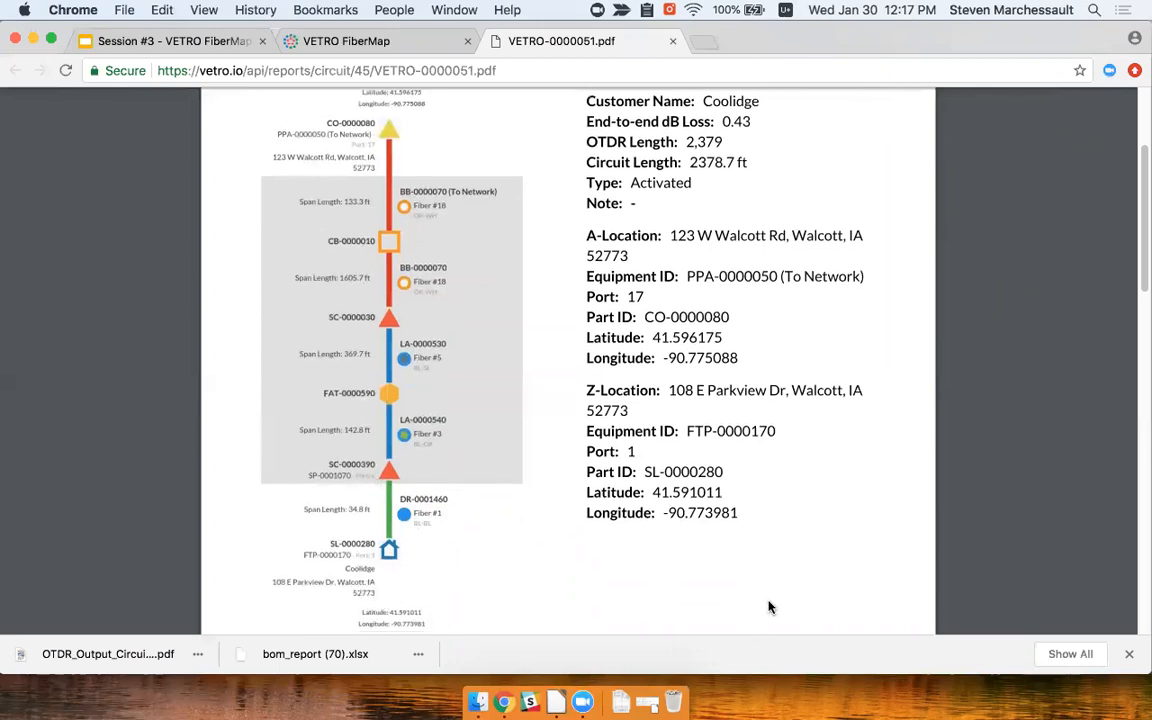
scroll(620, 530, "up", 1)
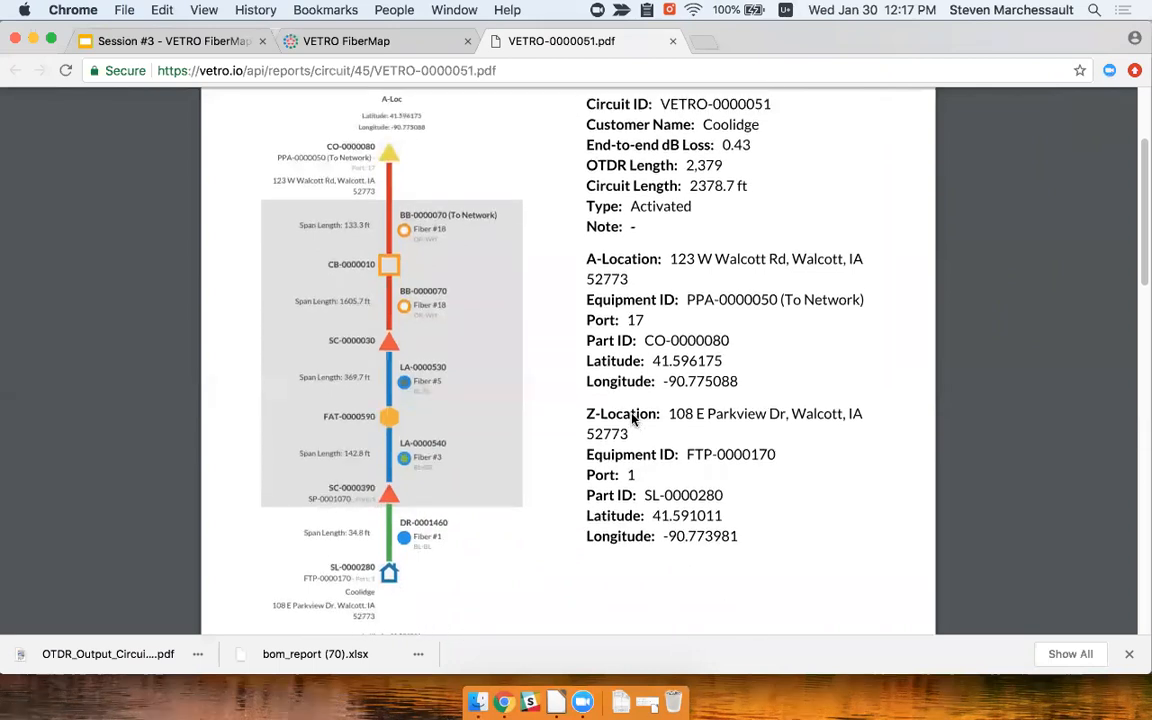
scroll(640, 385, "up", 3)
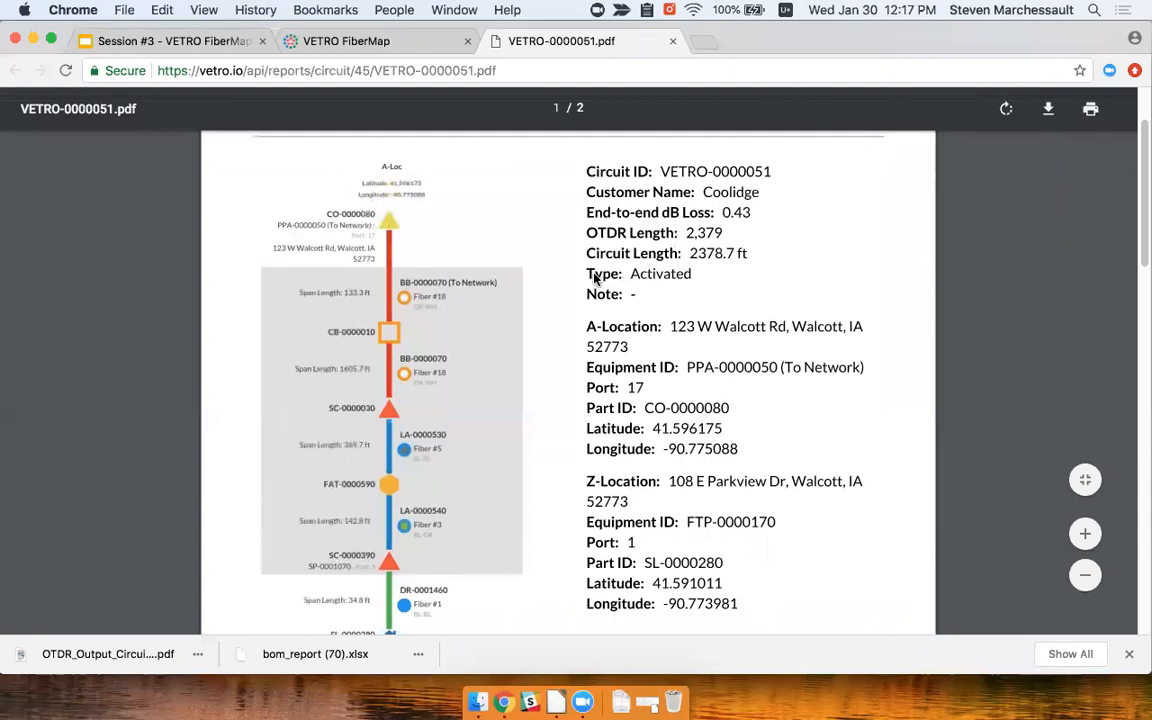
left_click_drag(1139, 206, 1139, 495)
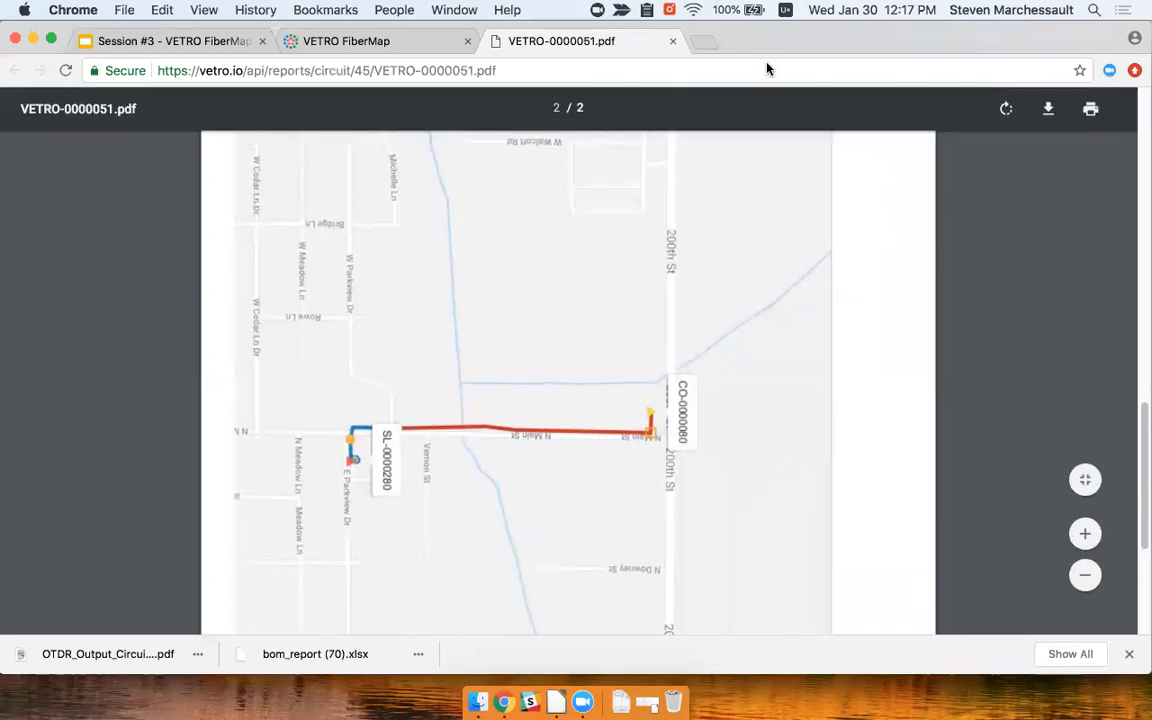
left_click(673, 44)
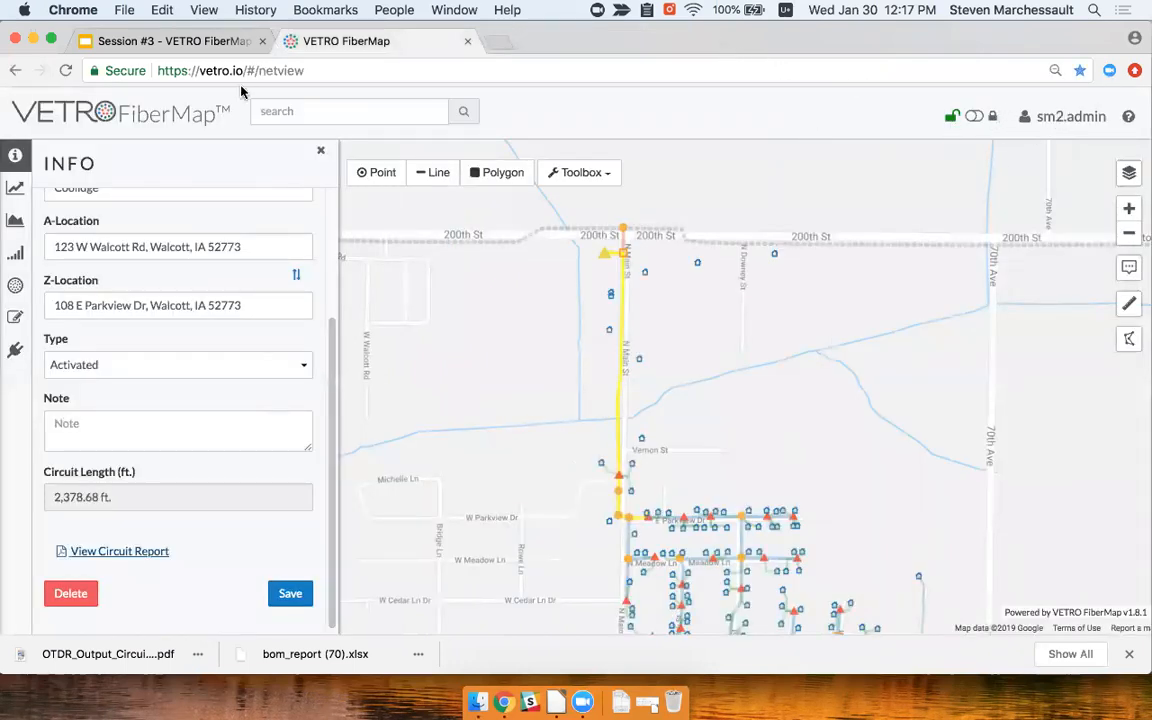
Close the circuit INFO panel and go to Settings > Reports via the sm2.admin menu, collapsing BOM
left_click(320, 151)
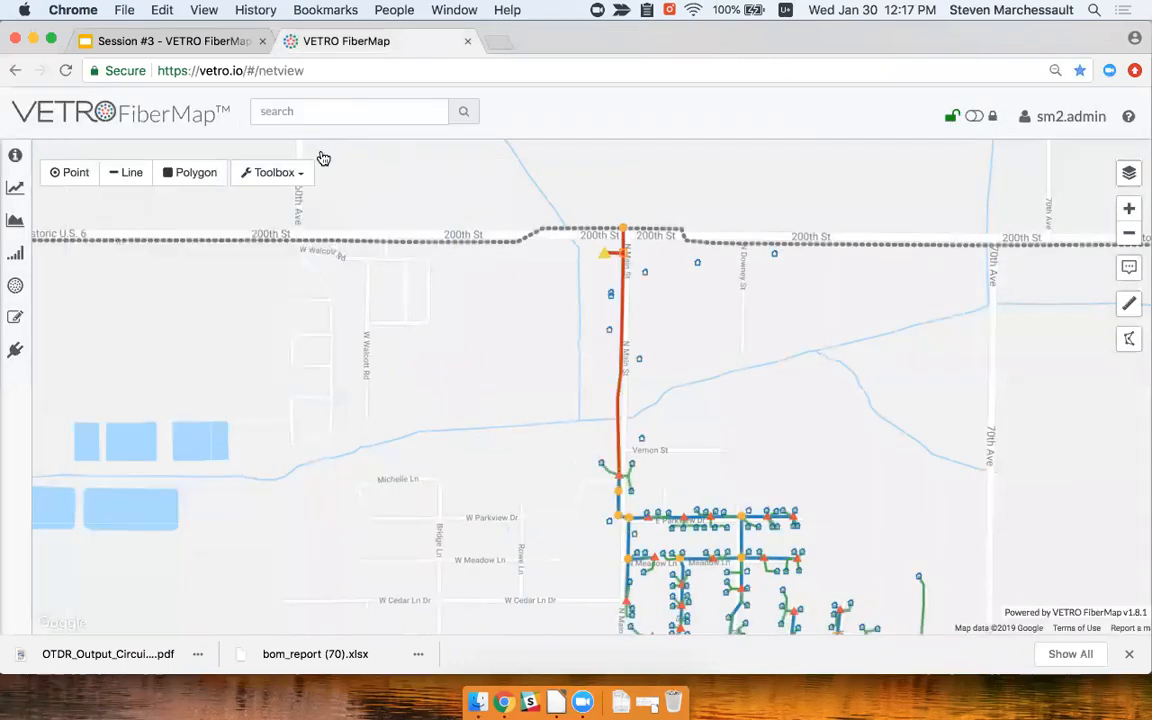
left_click(1041, 119)
left_click(1012, 131)
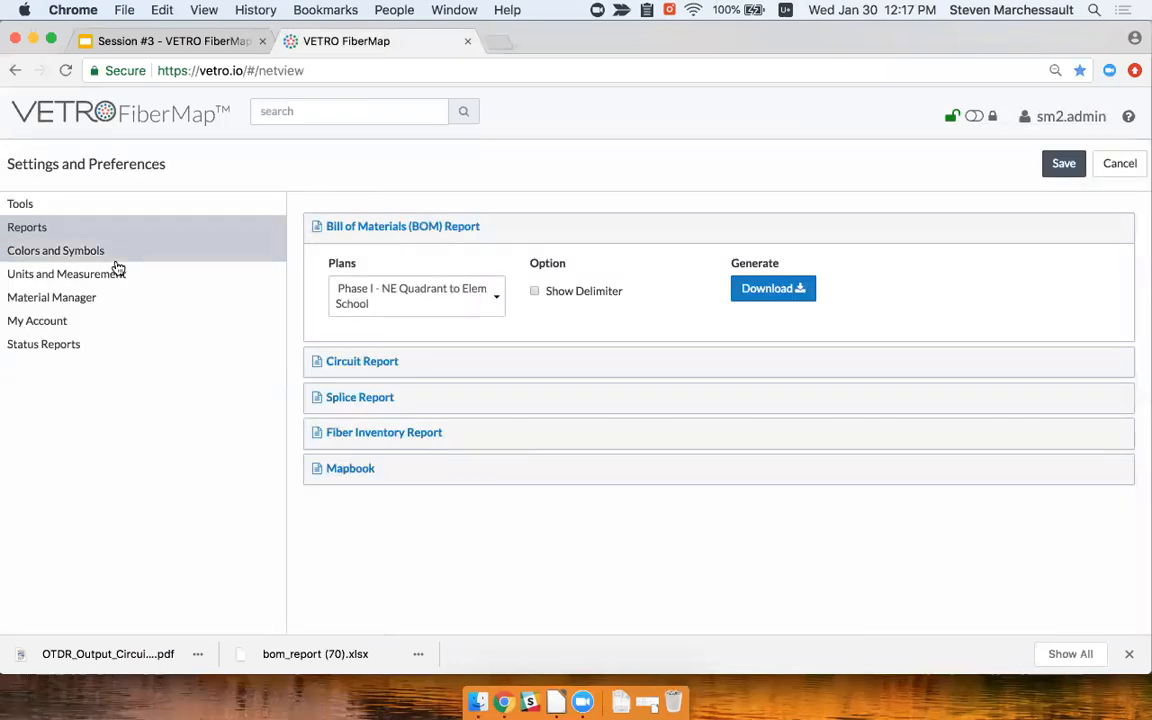
left_click(352, 225)
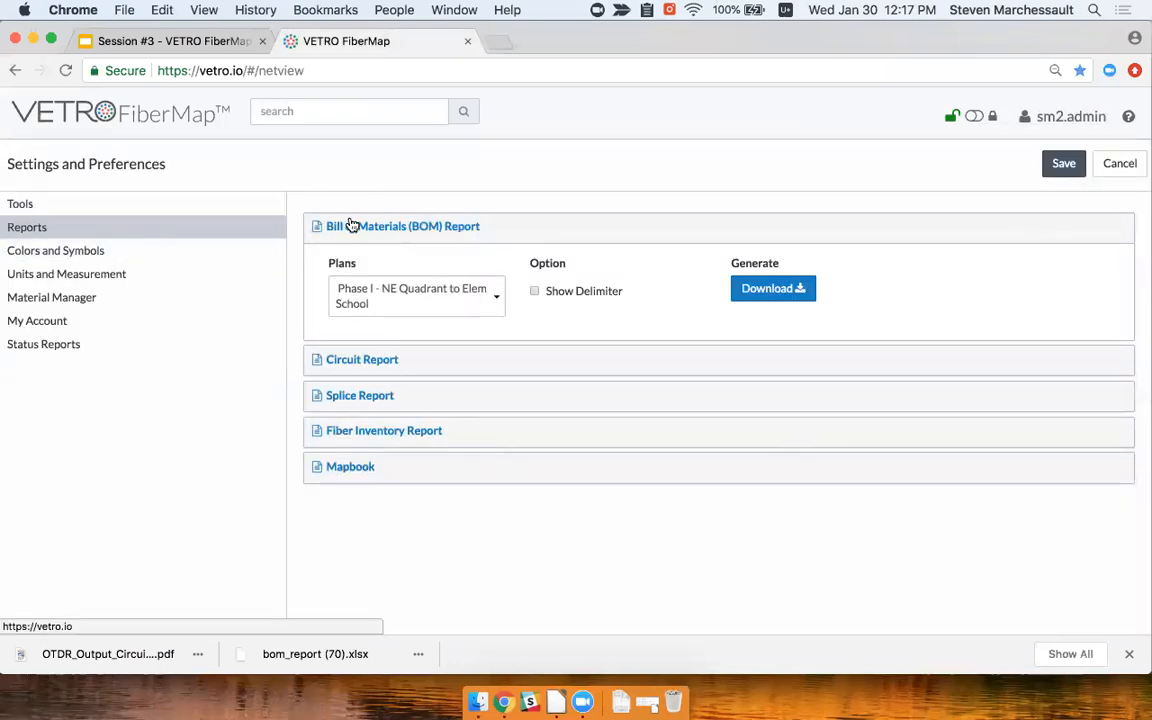
Download the Circuit Report CSV for individual plan Phase I - NE Quadrant to Elem School in Walcott, IA
left_click(358, 262)
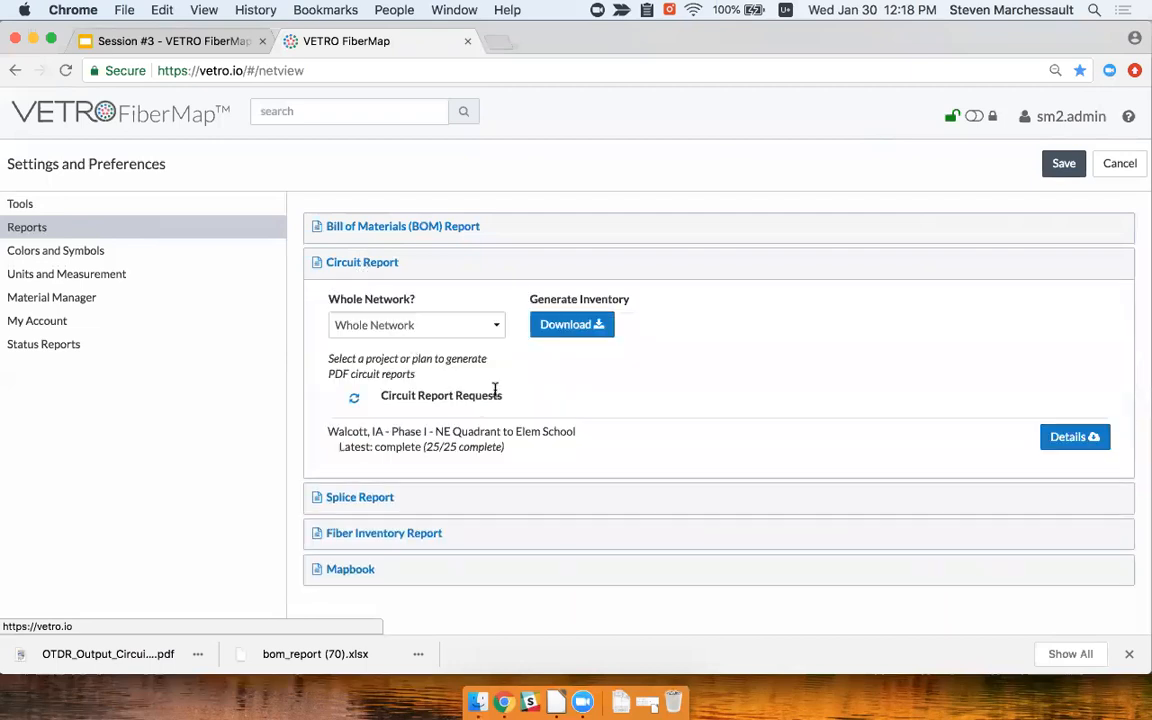
left_click(473, 328)
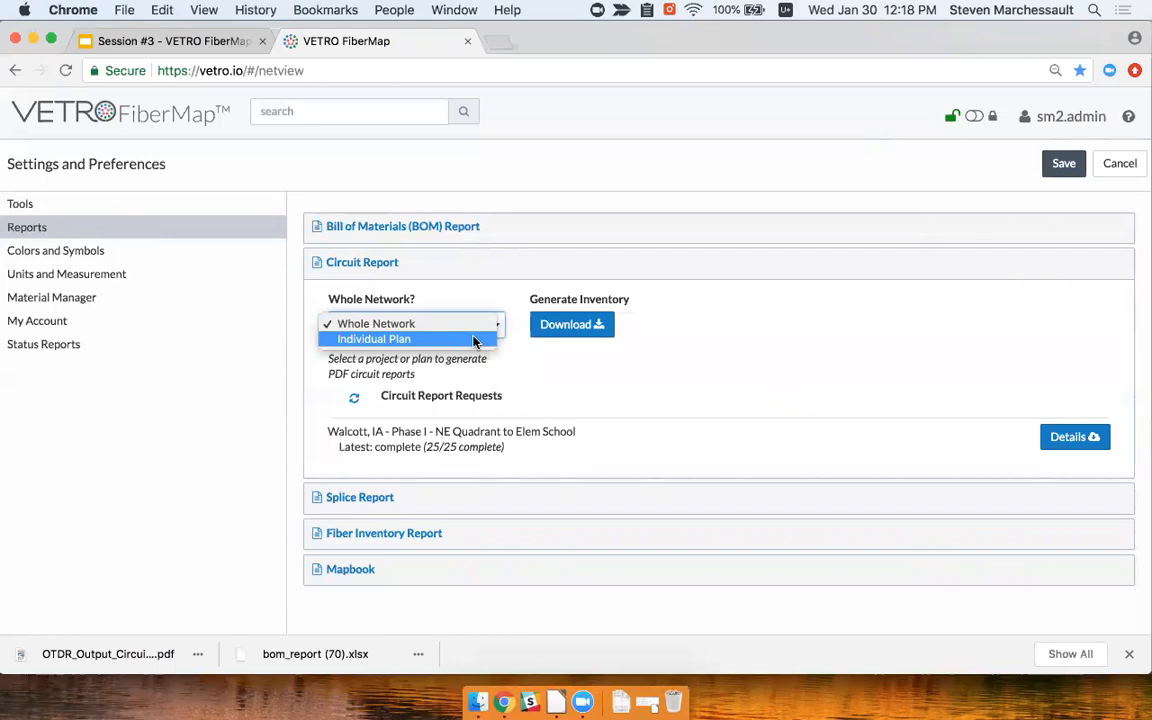
left_click(474, 341)
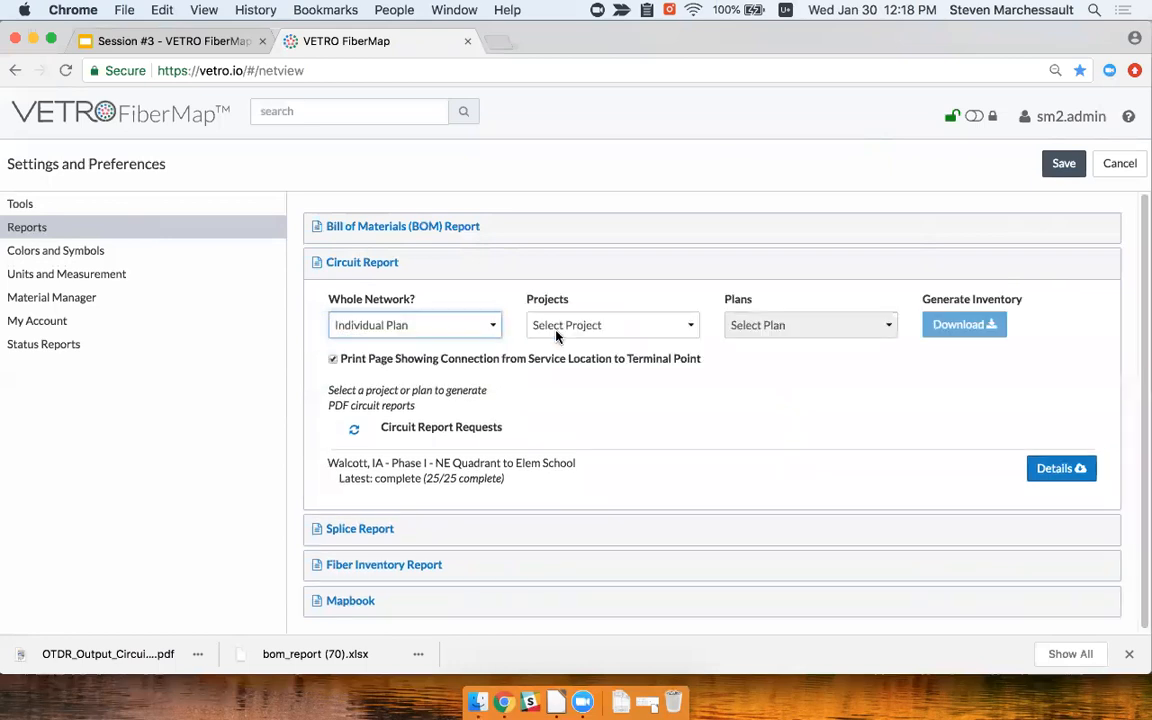
left_click(645, 331)
left_click(563, 385)
left_click(808, 327)
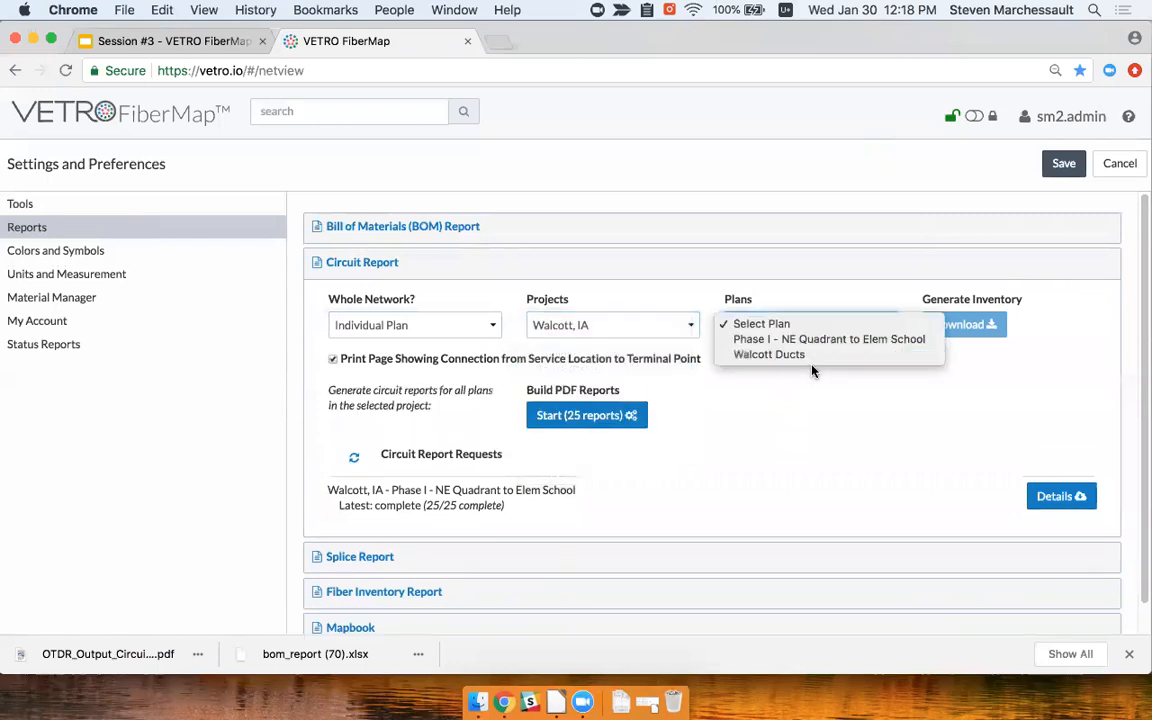
left_click(812, 340)
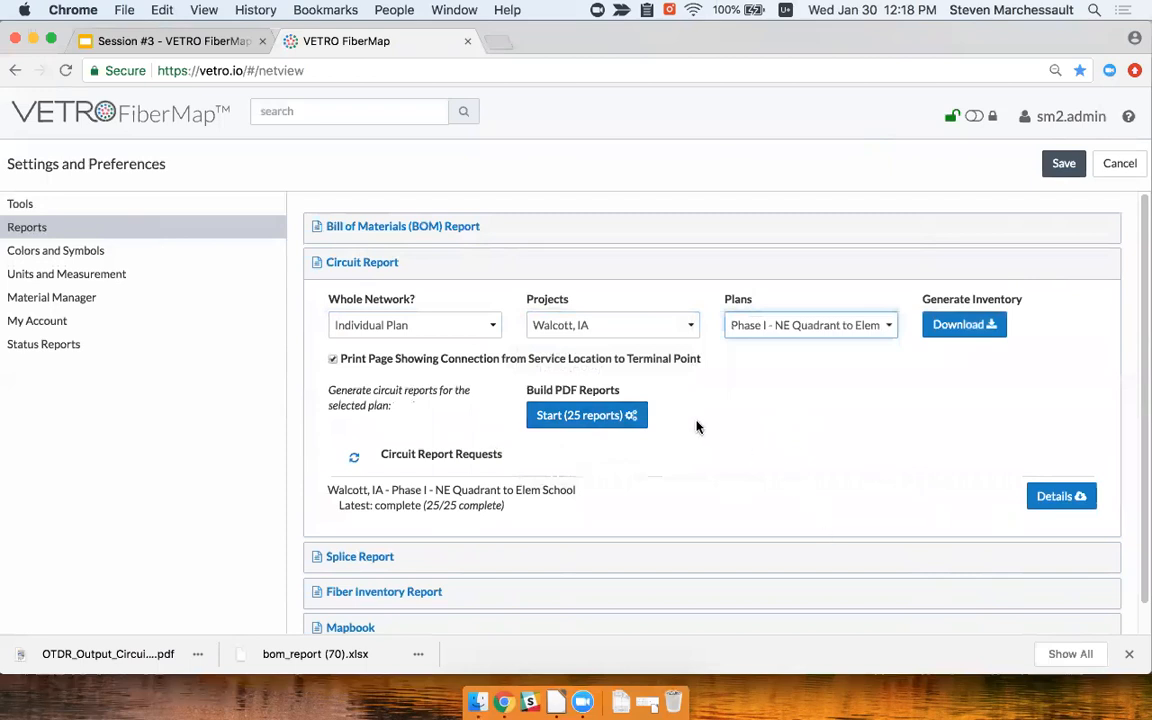
left_click(962, 328)
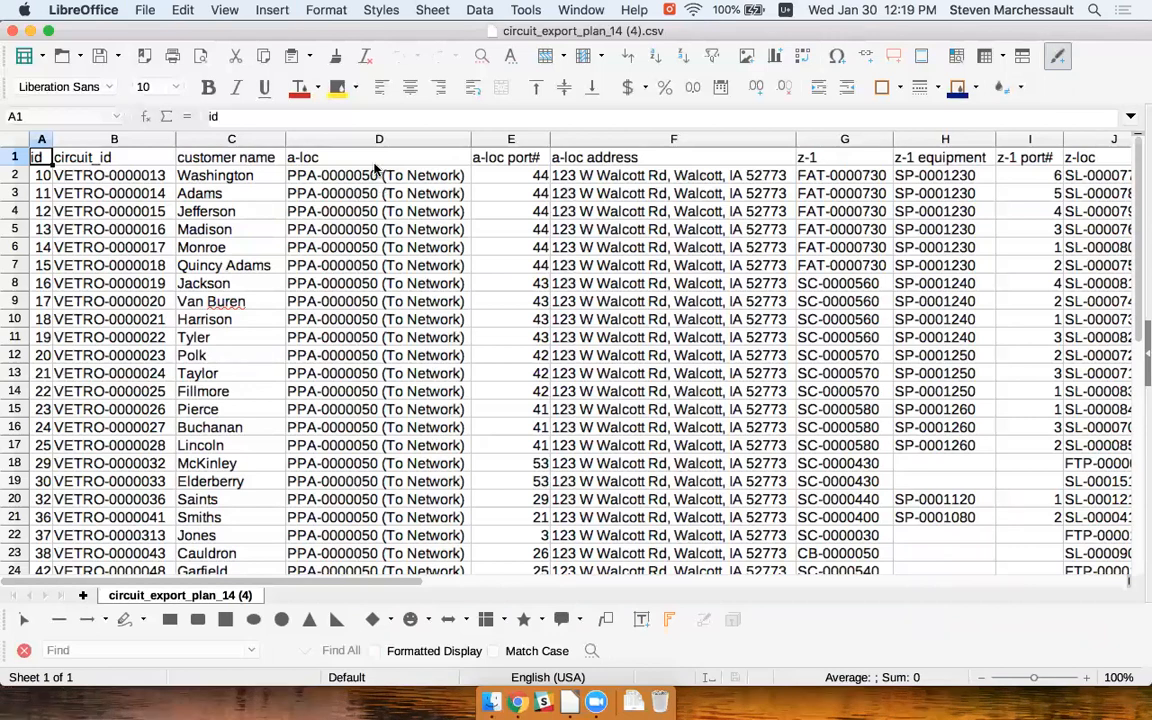
Read the CSV header row from a-loc port# through z-1 equipment, z-loc and z-loc port#
left_click_drag(366, 168, 372, 163)
left_click(497, 163)
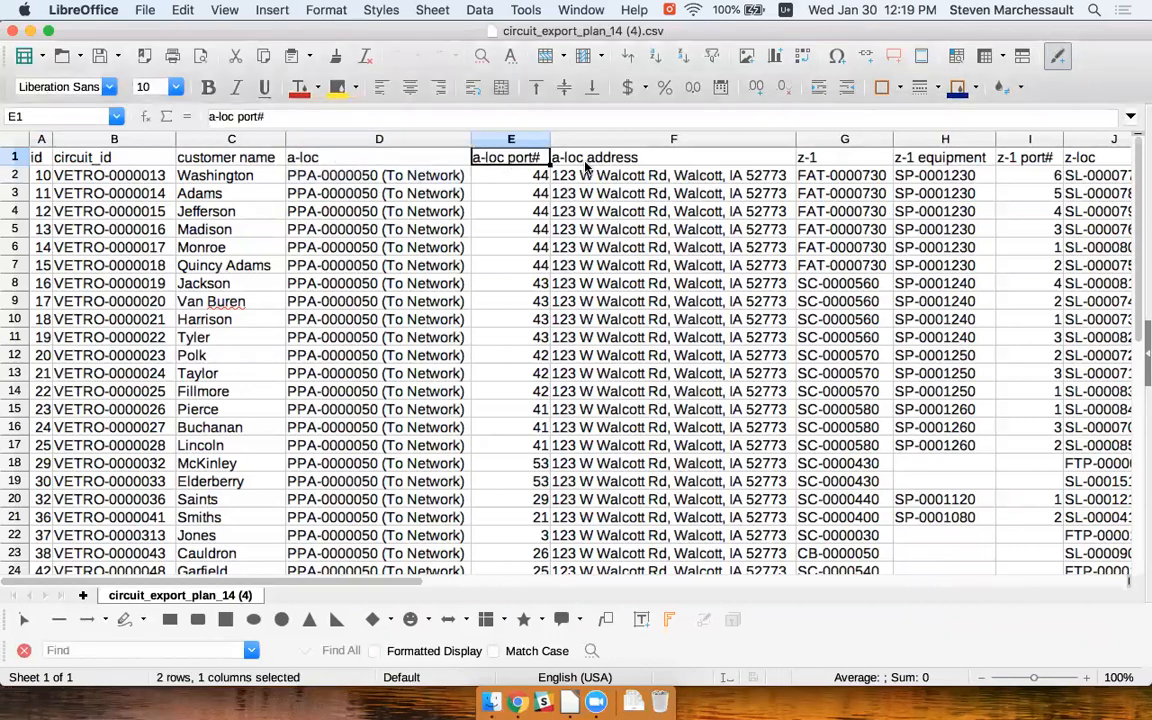
key("Right")
key("Right")
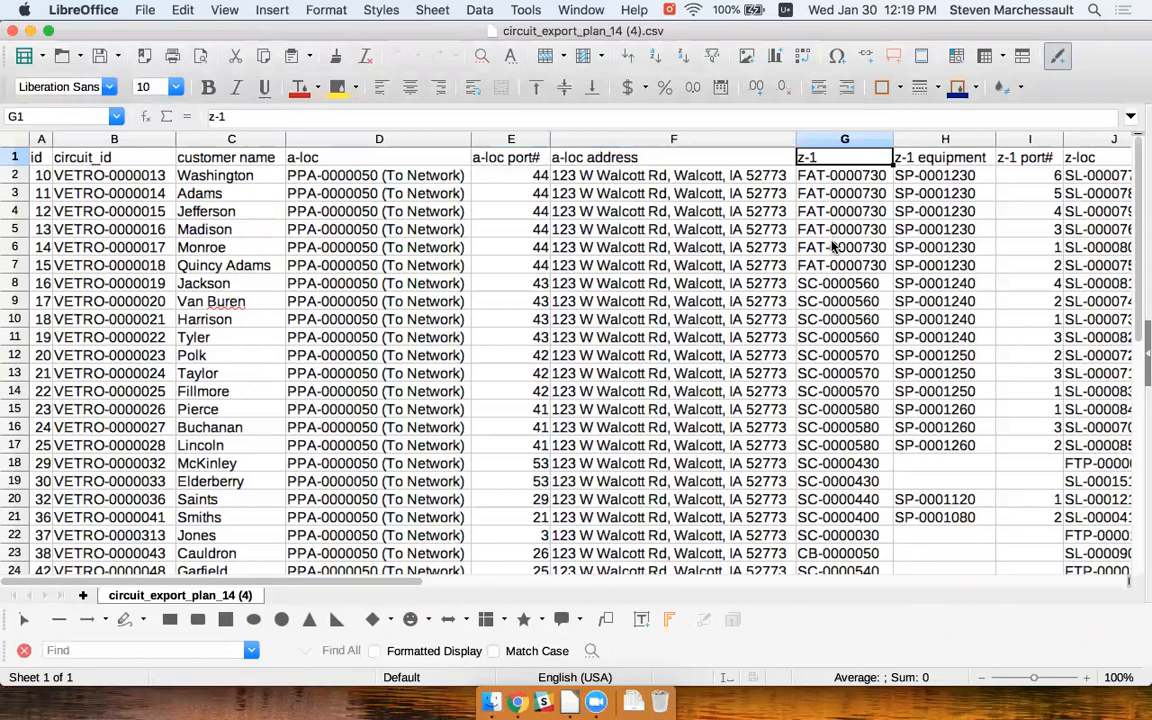
key("Right")
key("Right")
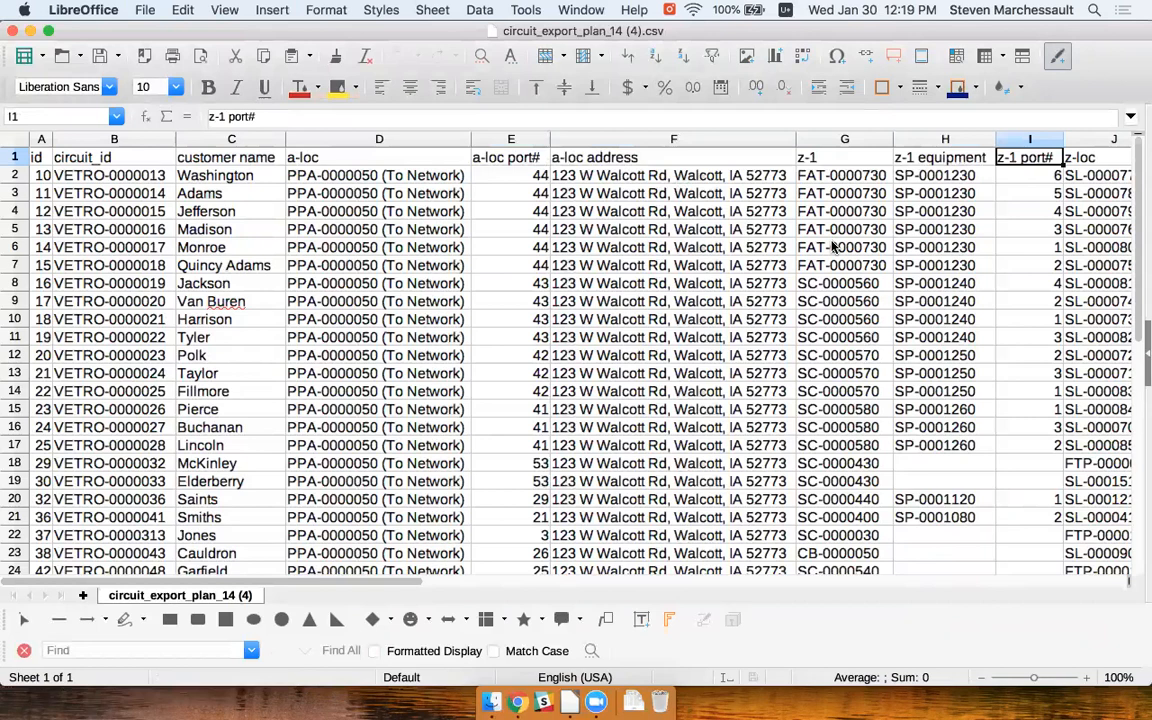
key("Right")
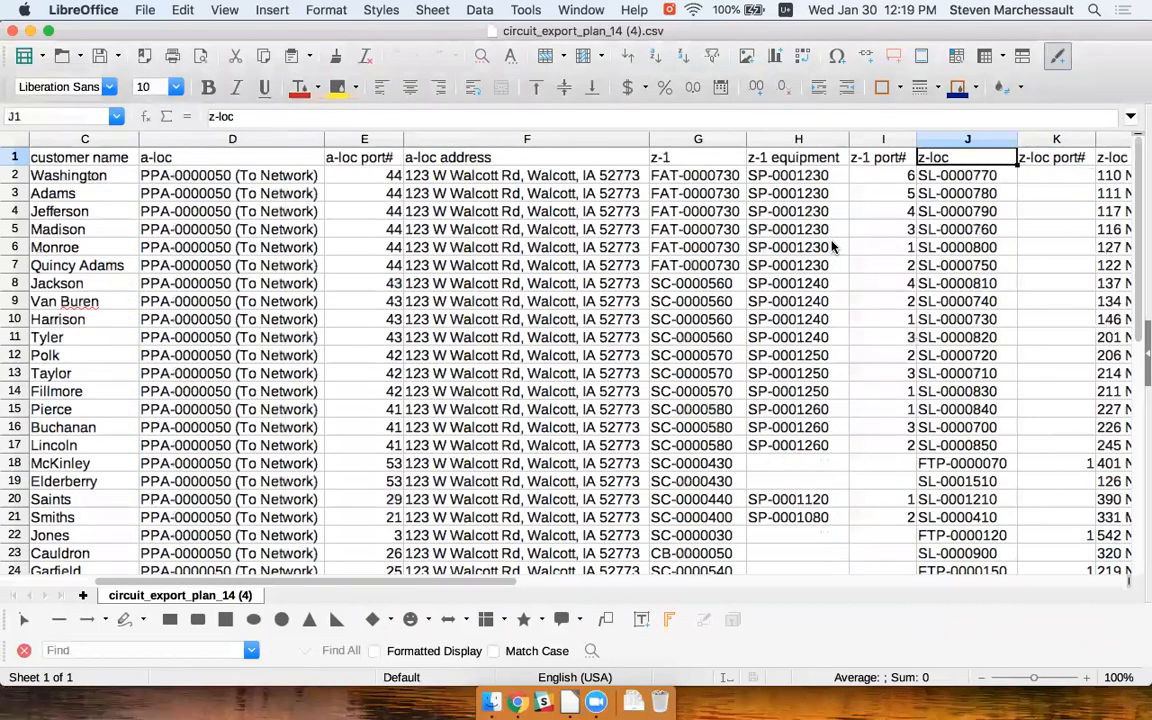
key("Right")
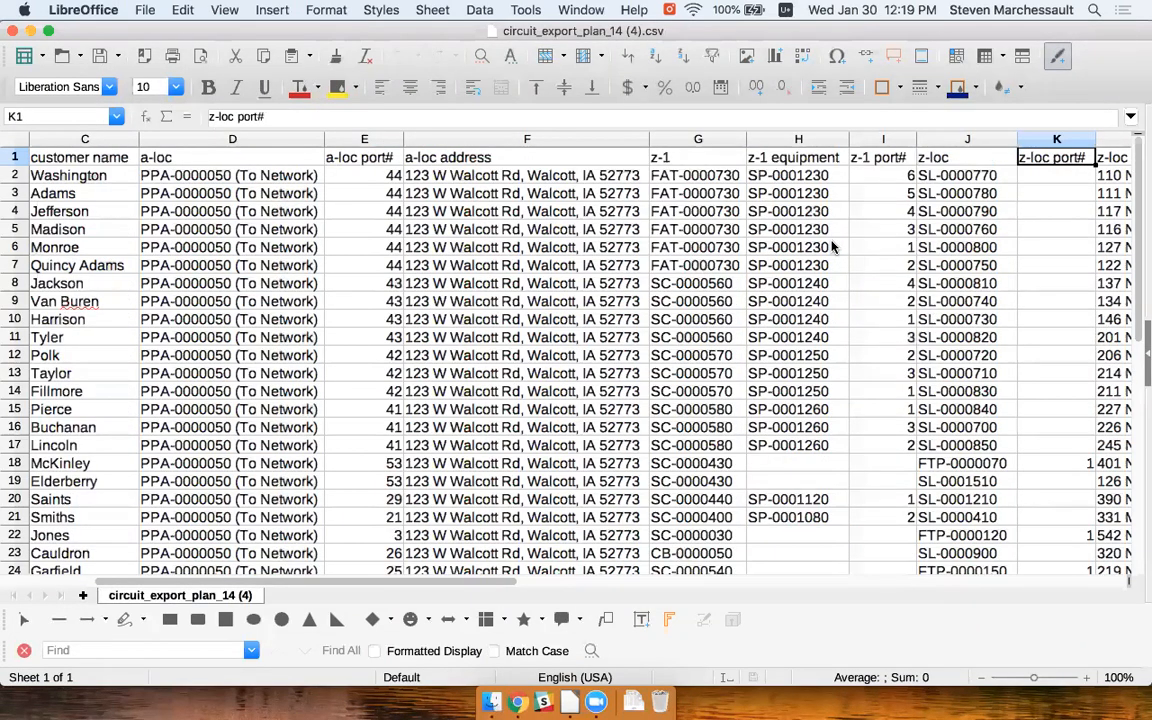
Continue along the headers through z-loc address, loss, length and path, then scroll back left
key("Right")
key("Left")
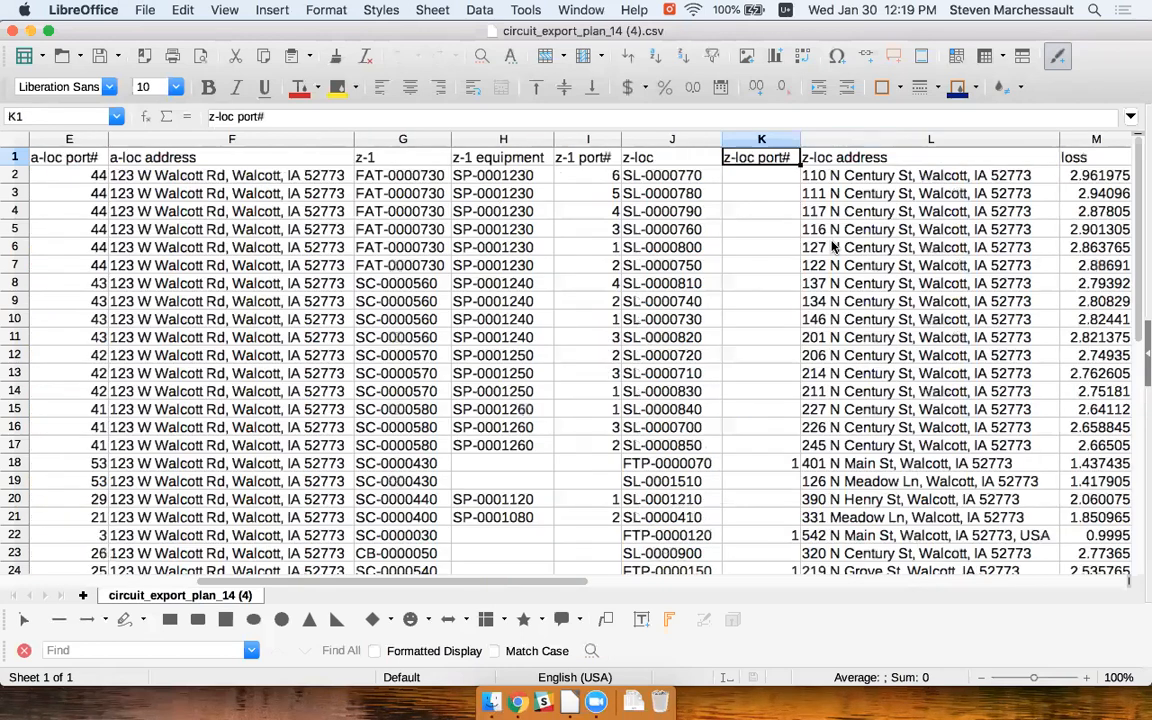
key("Right")
key("Right")
key("Right")
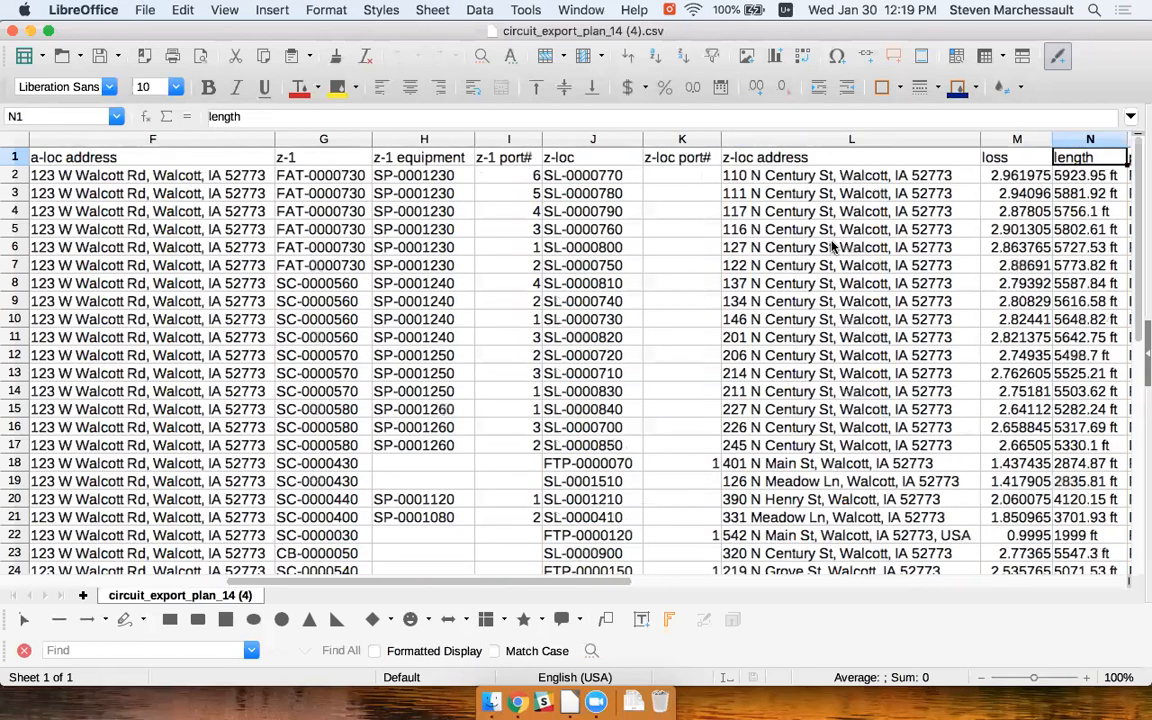
key("Right")
key("Left")
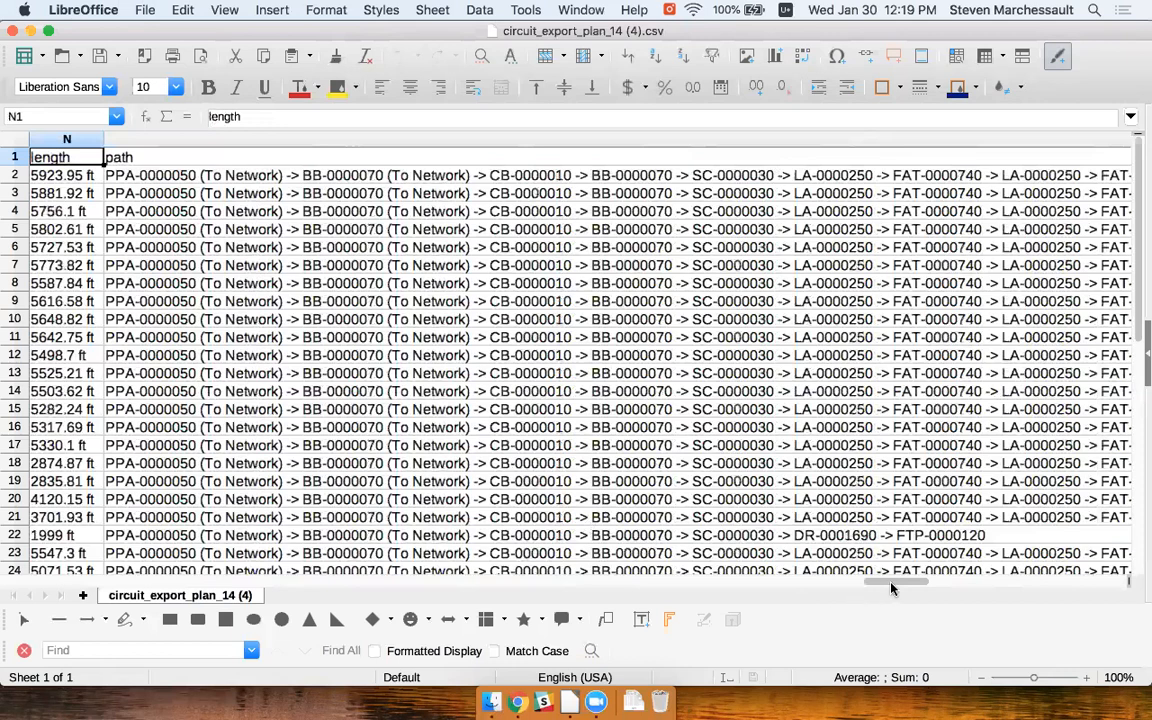
scroll(285, 495, "left", 1)
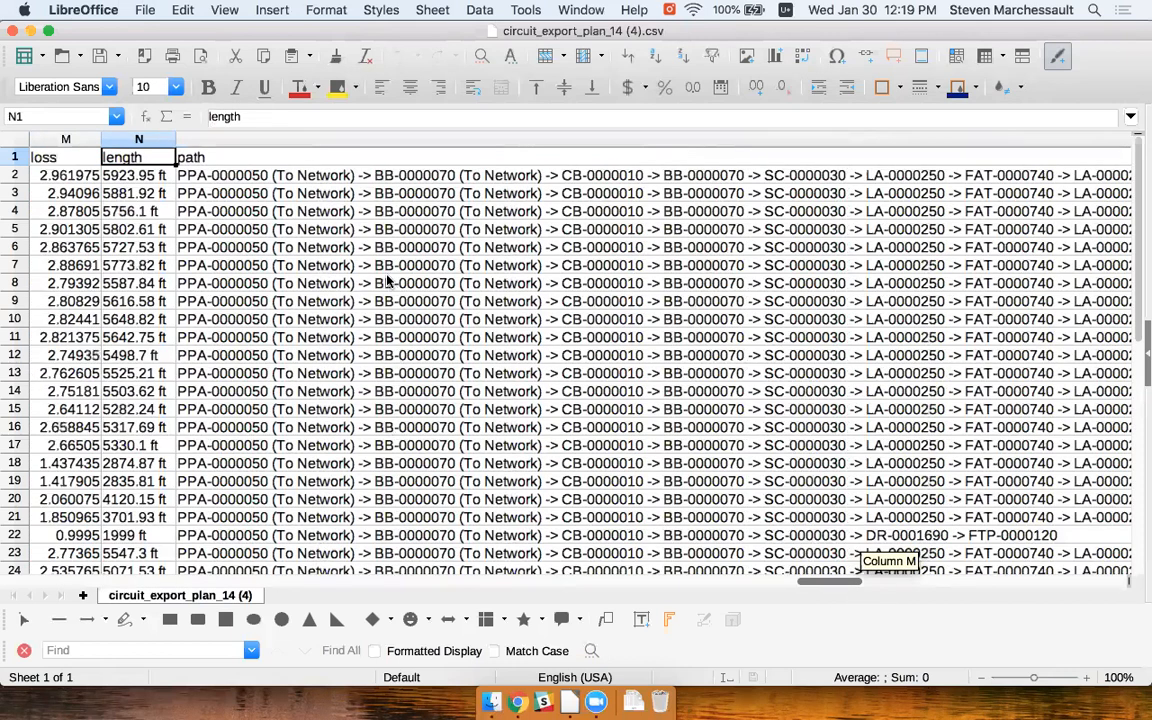
scroll(392, 236, "left", 8)
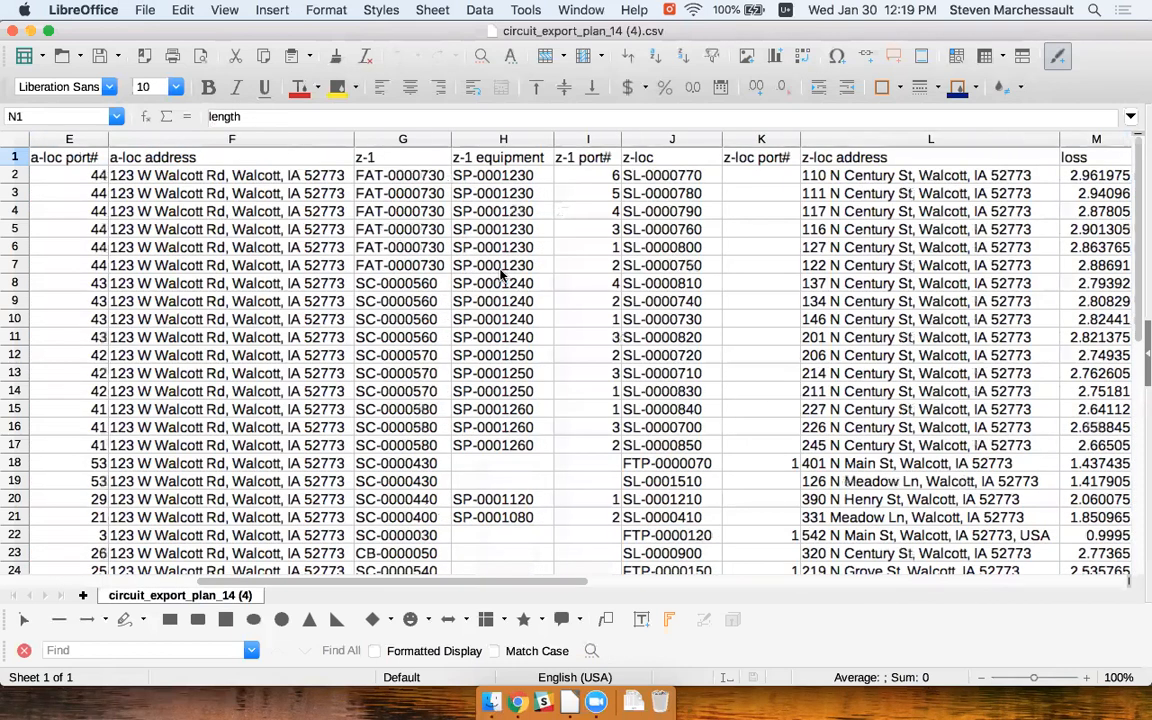
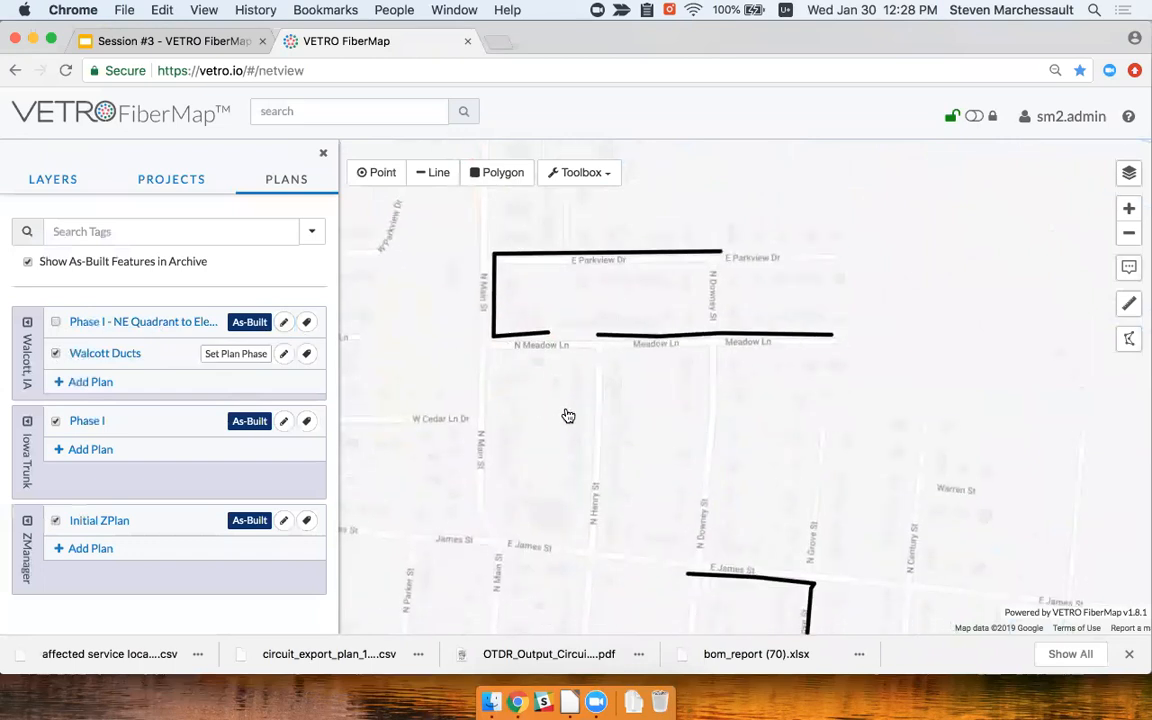
Hide the Walcott Ducts plan, show Phase I - NE Quadrant, and open the Dashboard page
left_click_drag(579, 404, 545, 419)
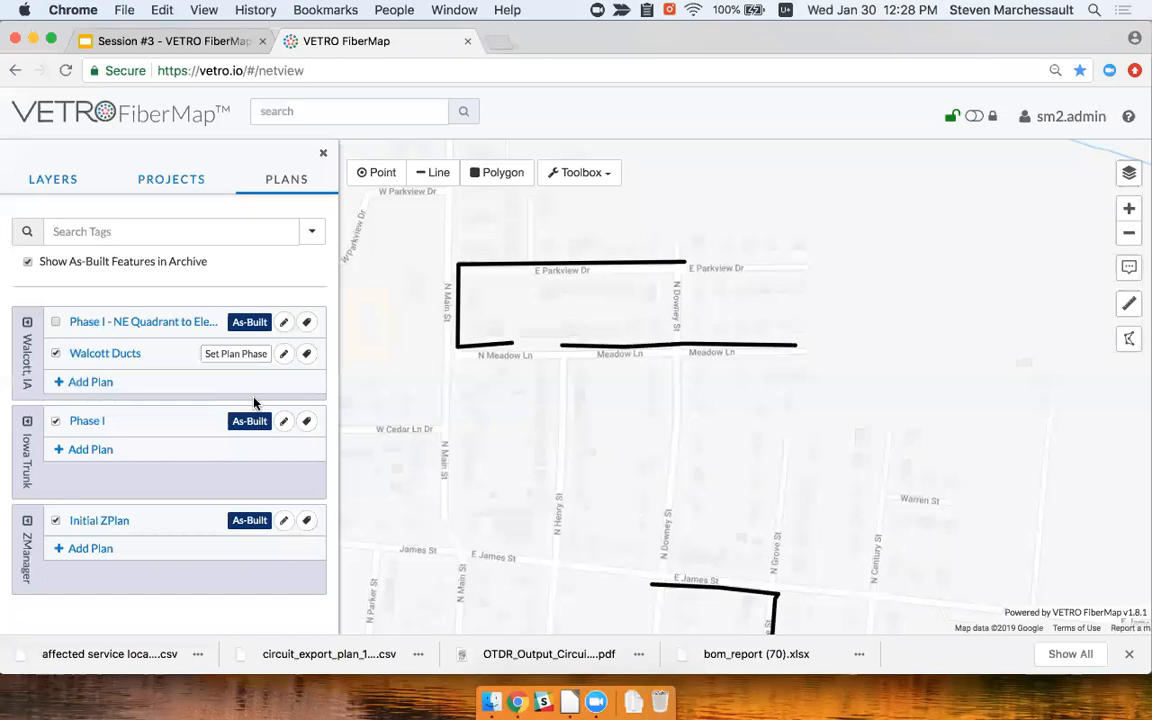
left_click(56, 355)
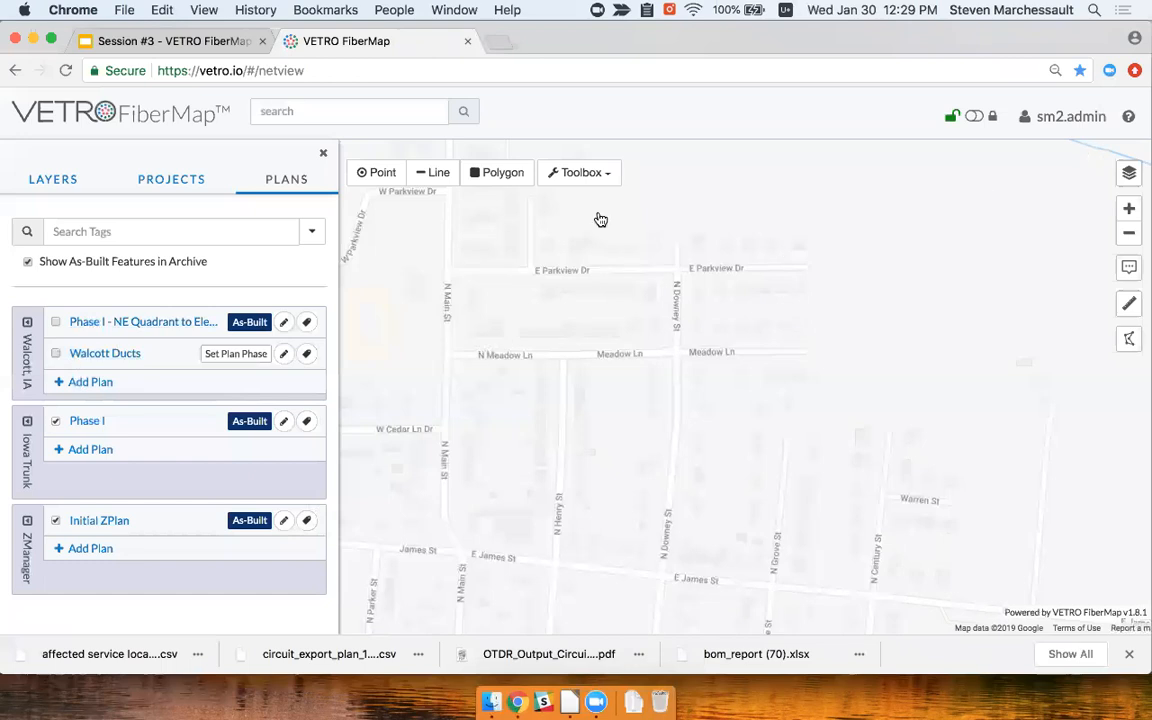
left_click(56, 322)
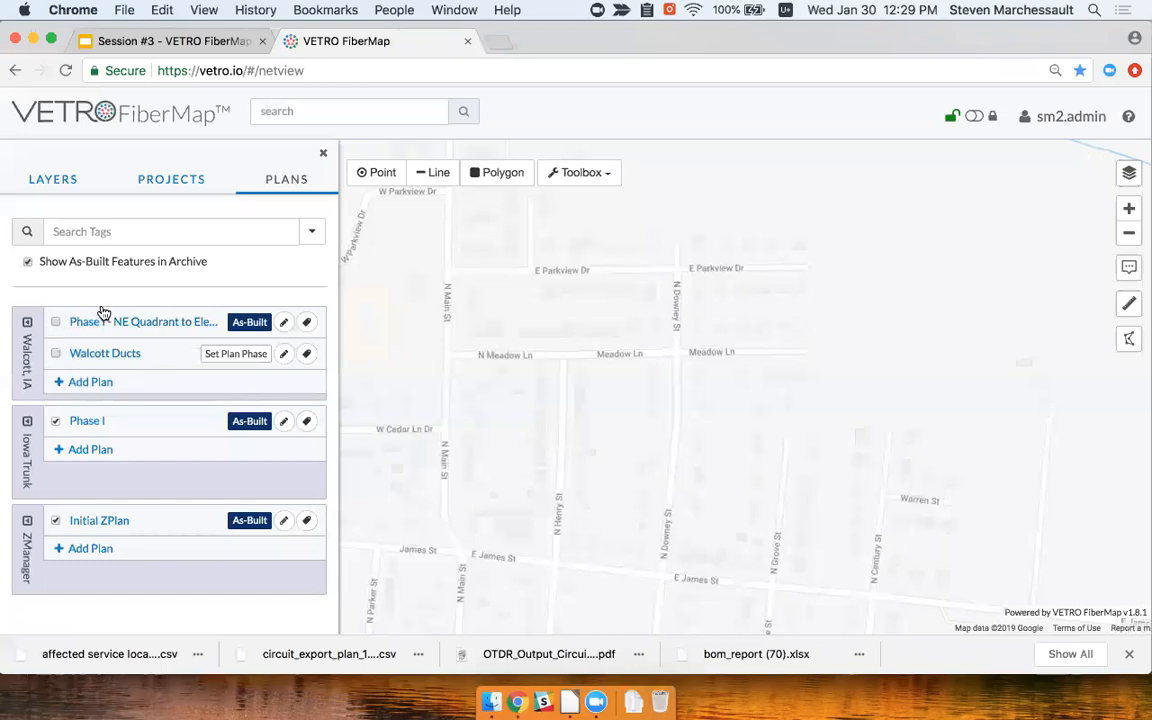
left_click(1079, 122)
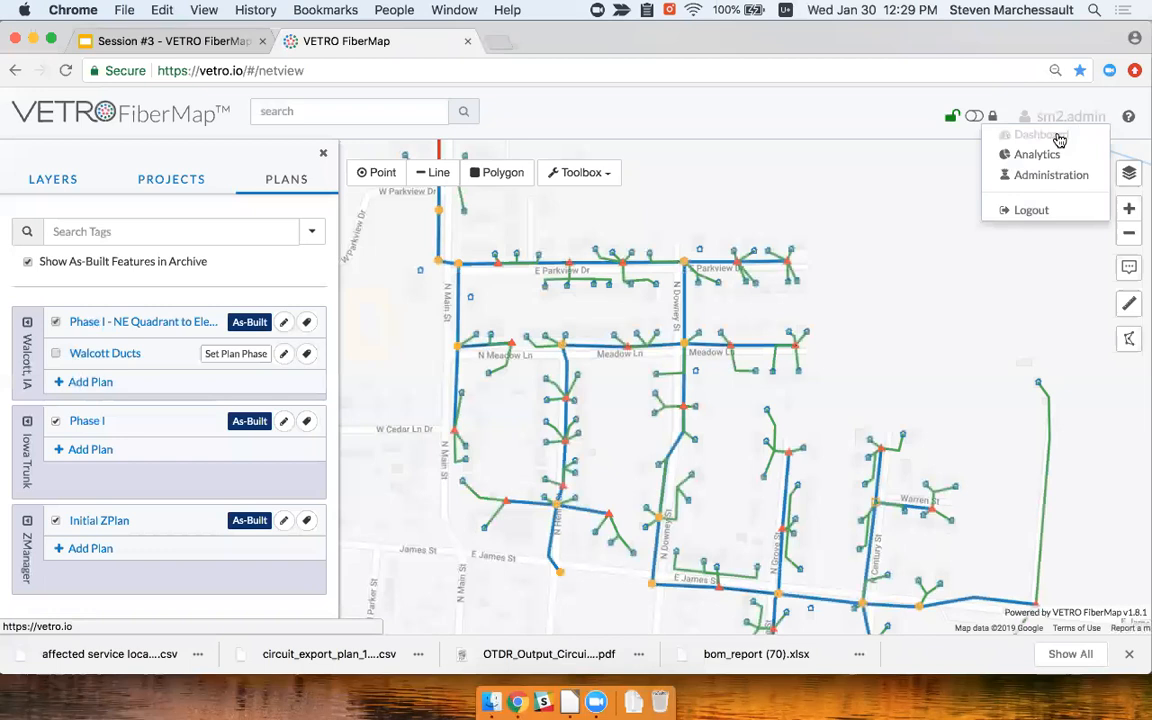
left_click(1058, 138)
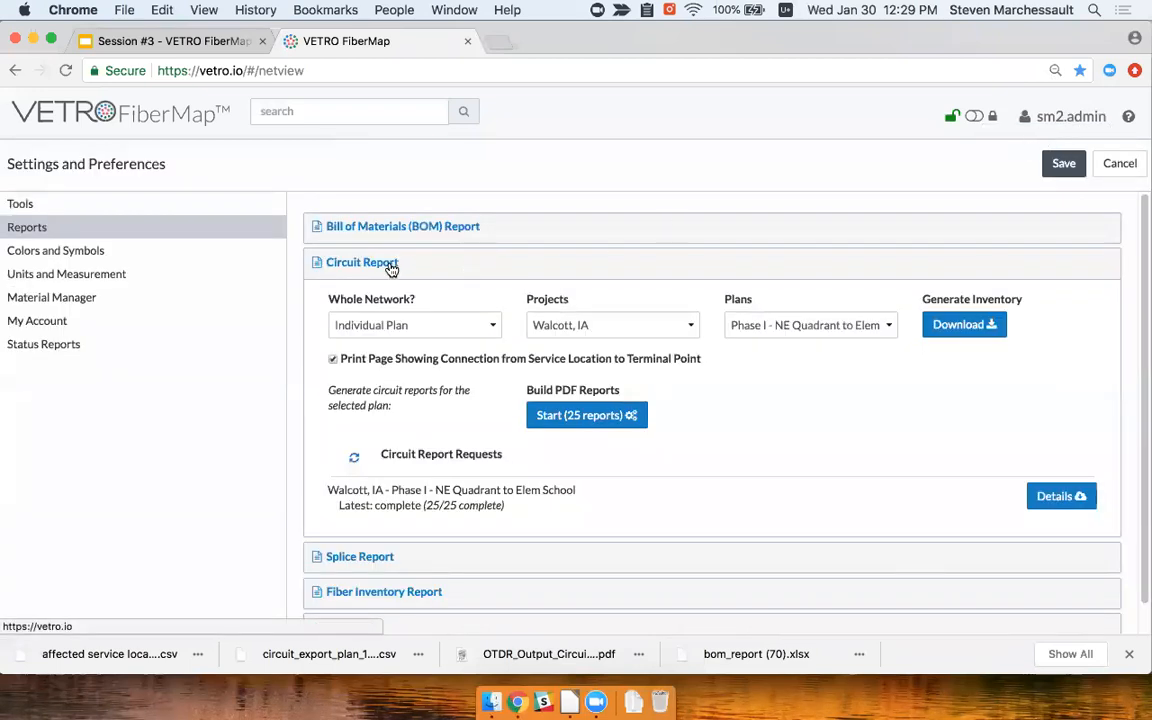
Expand the Mapbook report and select the Phase I - NE Quadrant plan
left_click(392, 266)
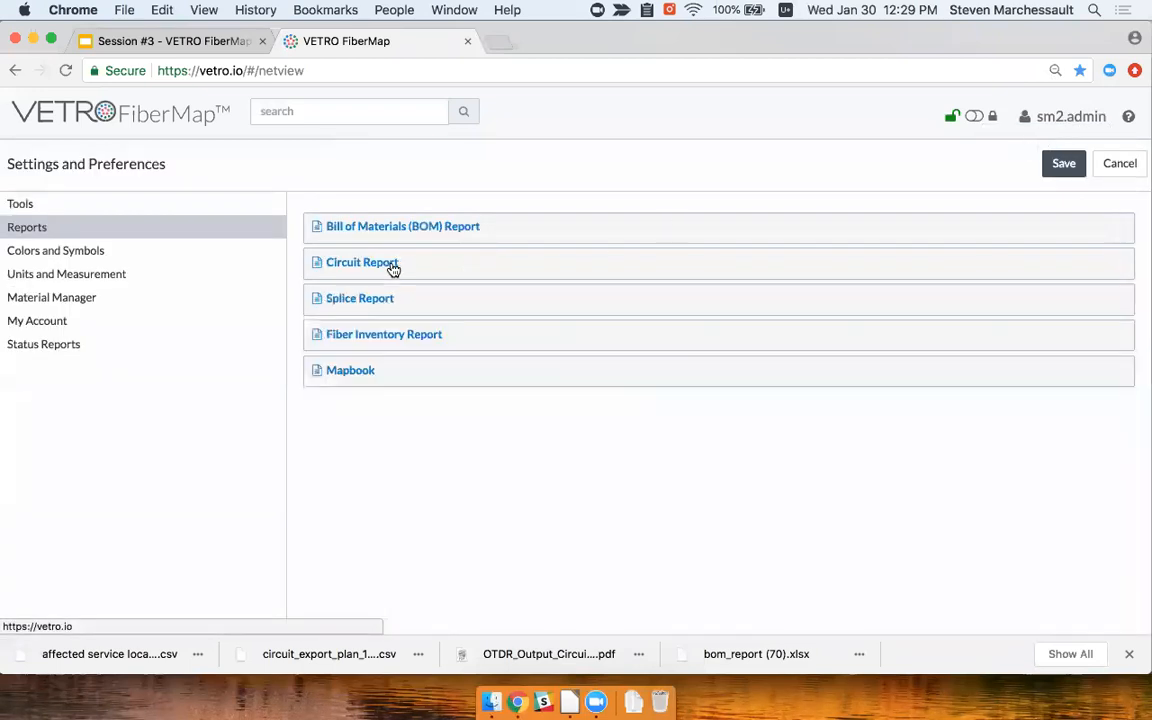
left_click(355, 371)
scroll(489, 404, "down", 2)
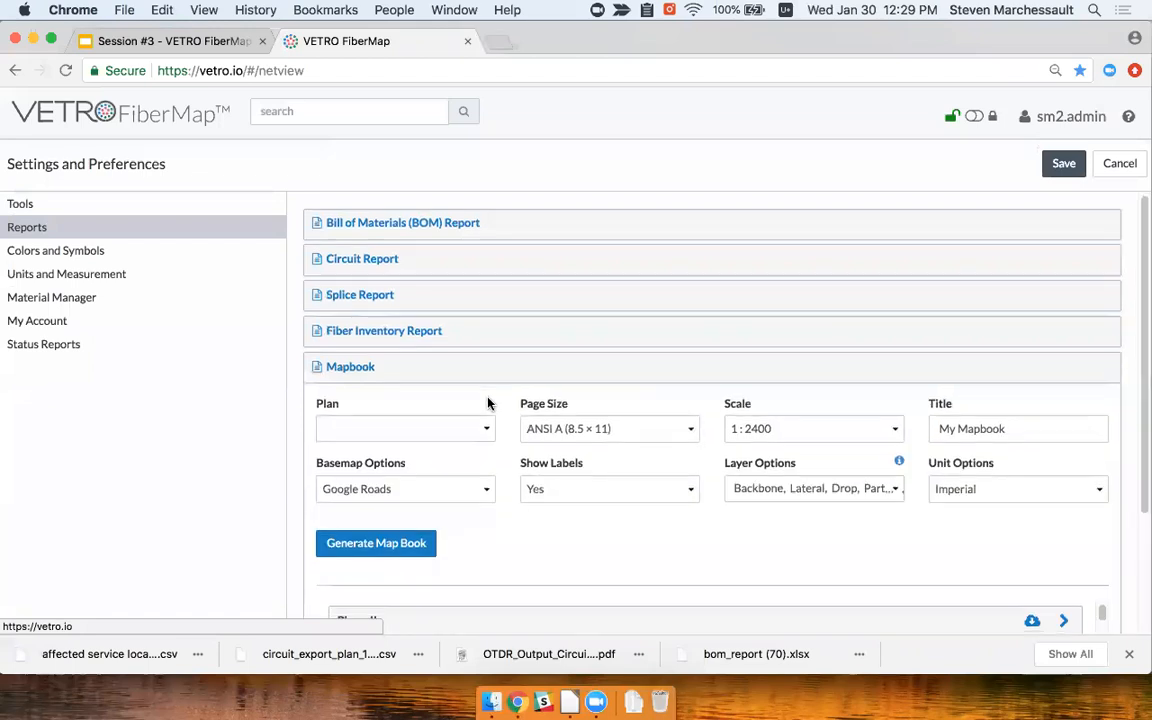
left_click(484, 349)
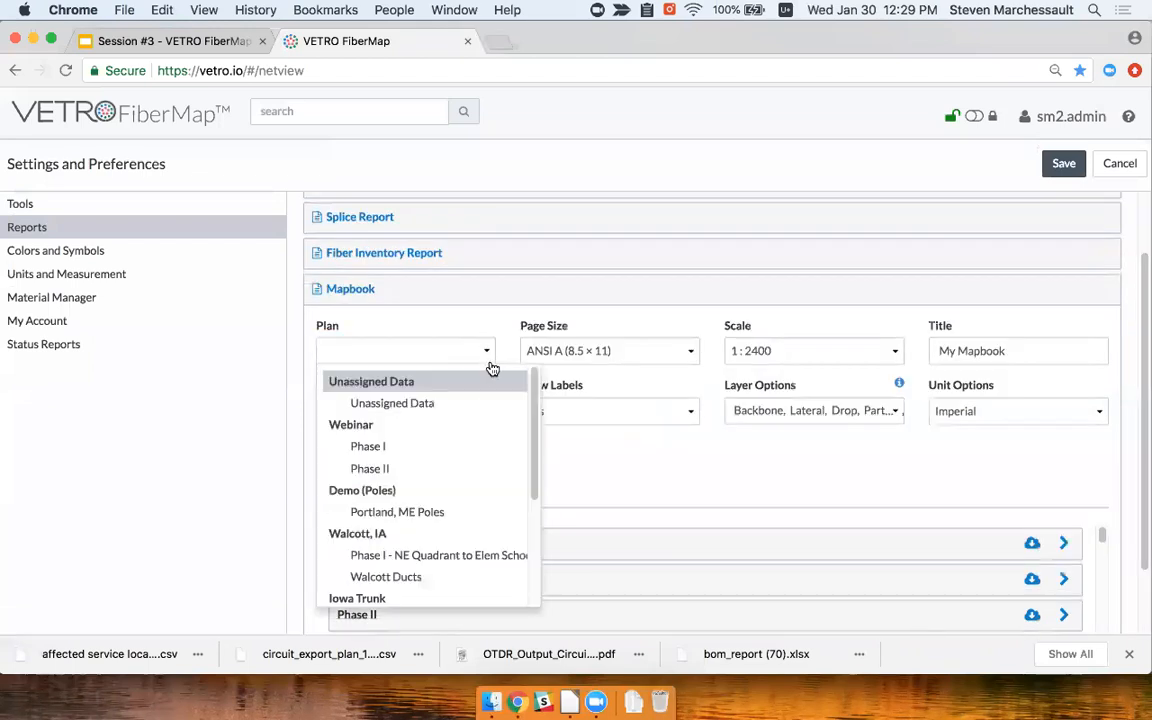
scroll(491, 447, "down", 2)
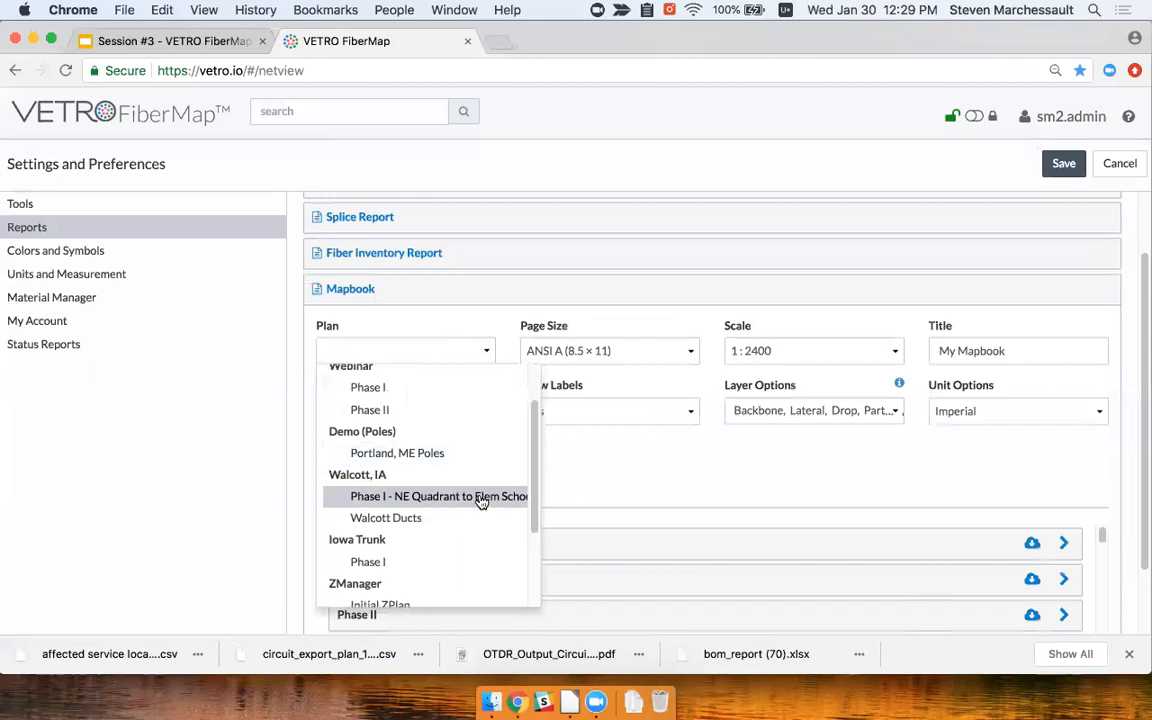
left_click(481, 500)
Keep the ANSI A (8.5 × 11) page size and Google Roads basemap
left_click(995, 348)
left_click(580, 352)
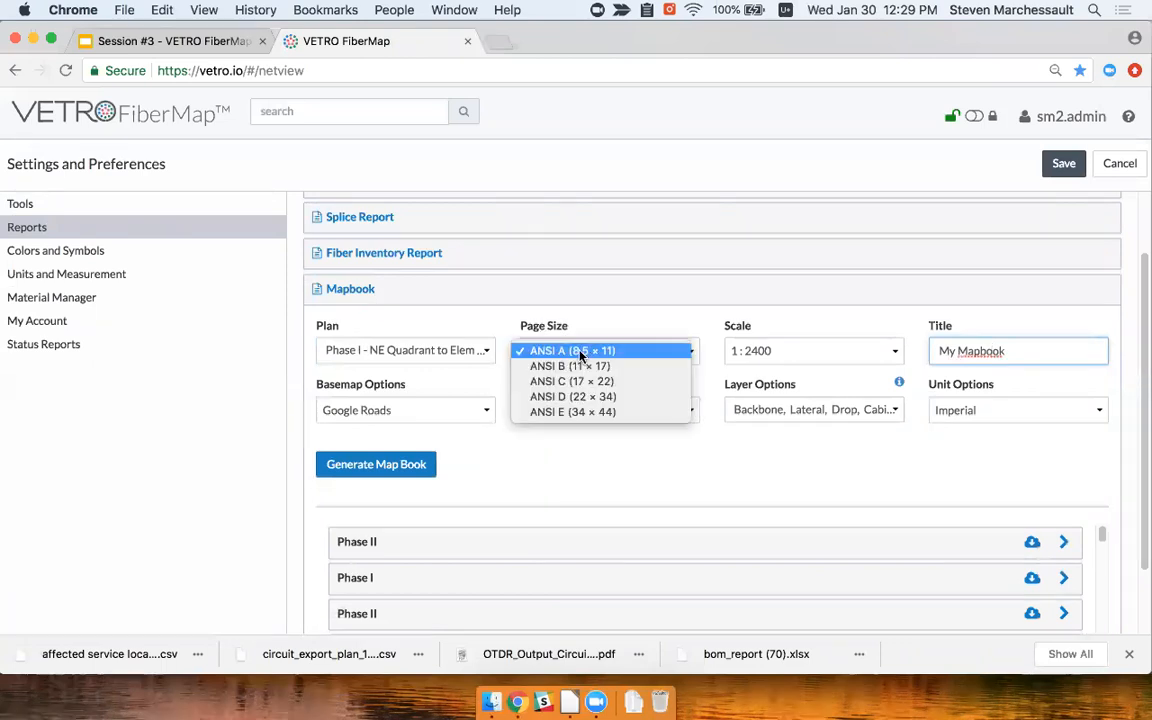
left_click(681, 352)
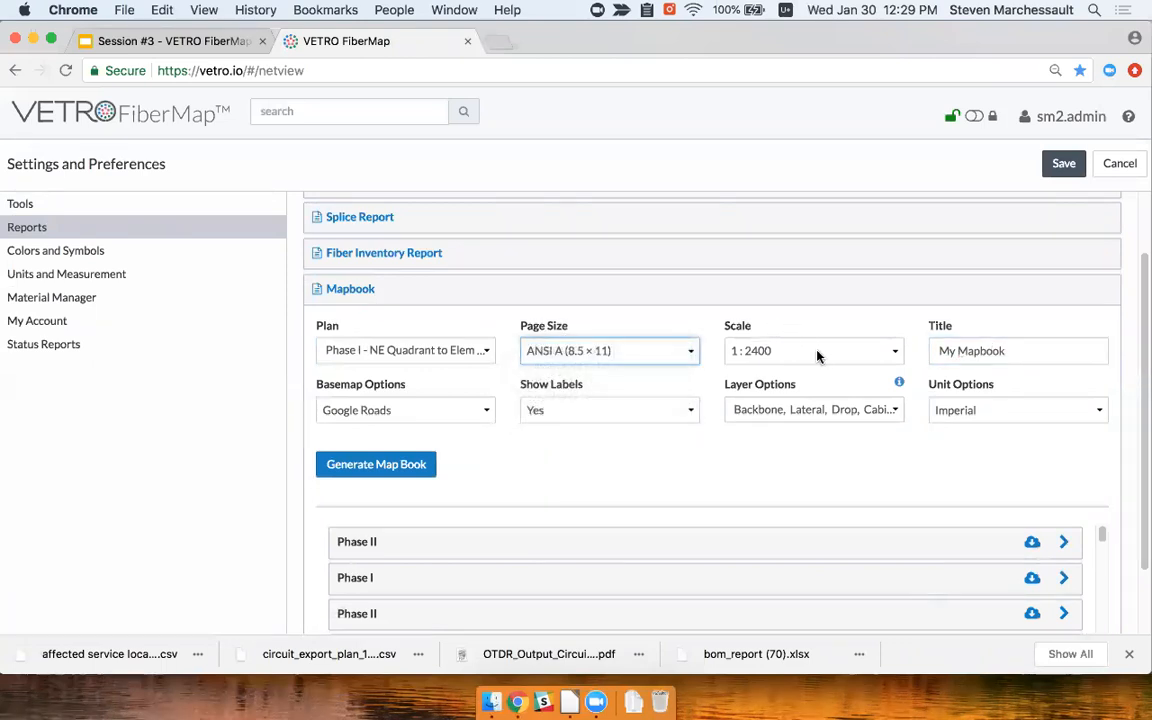
left_click(443, 412)
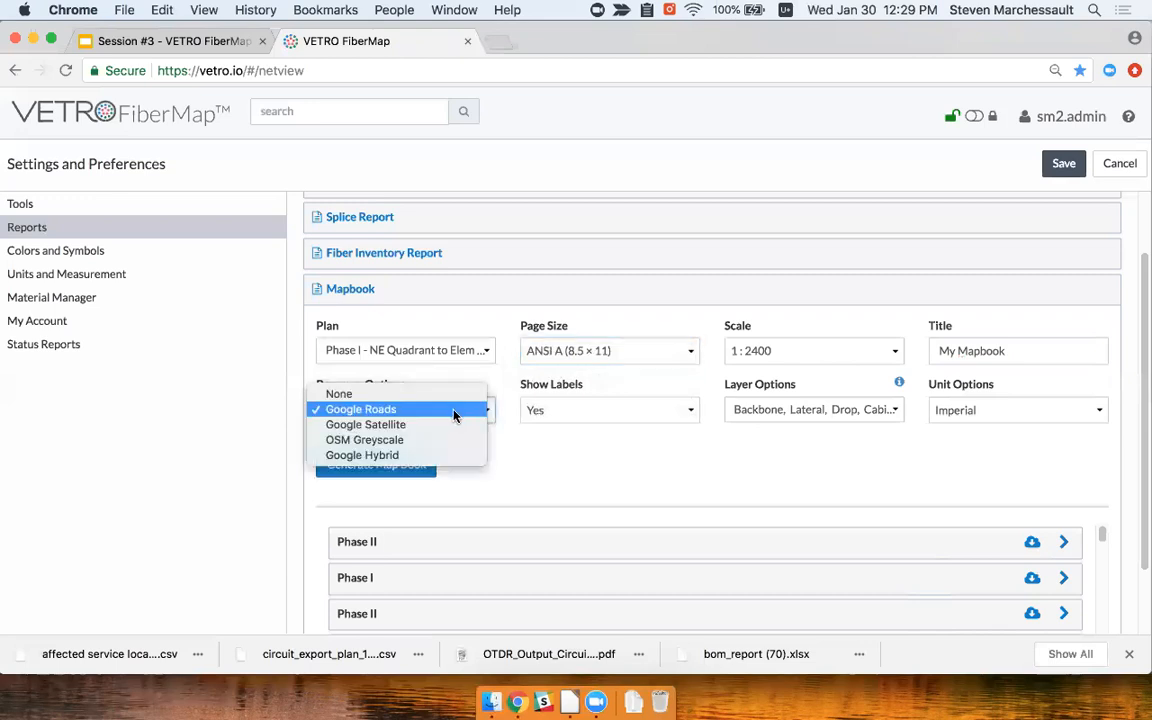
left_click(600, 448)
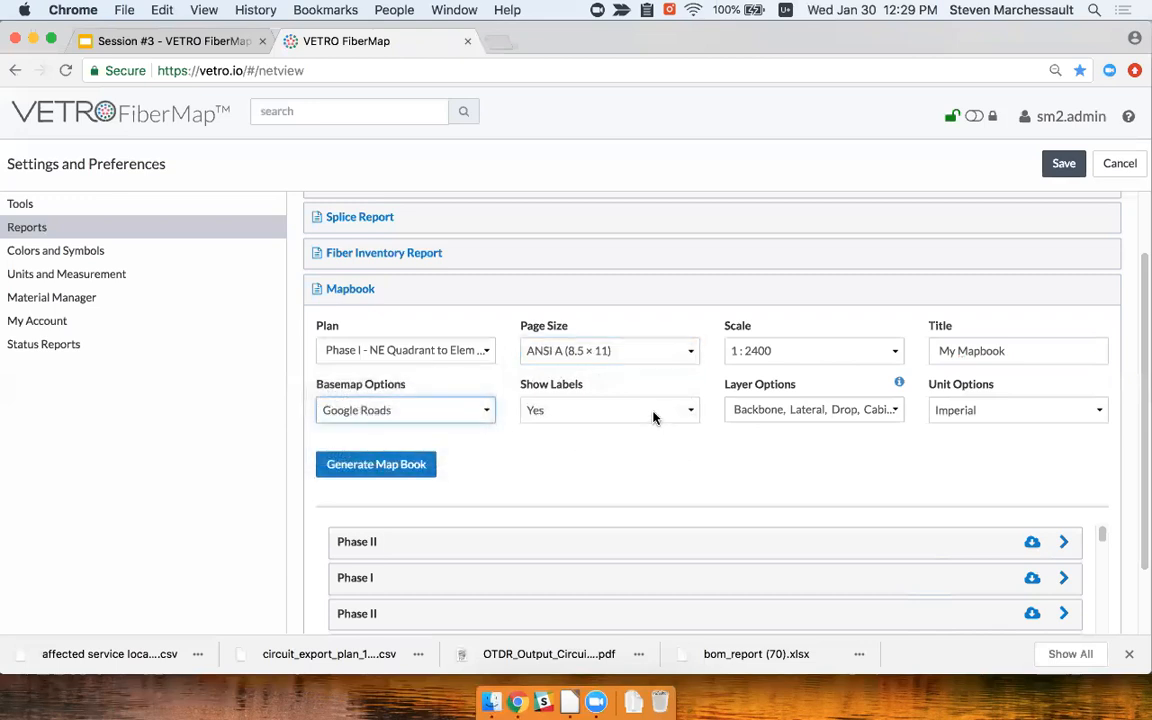
Exclude Lateral cables, title it 'Walcott Phase I Permit', and generate the mapbook PDF
left_click(846, 417)
scroll(890, 560, "down", 1)
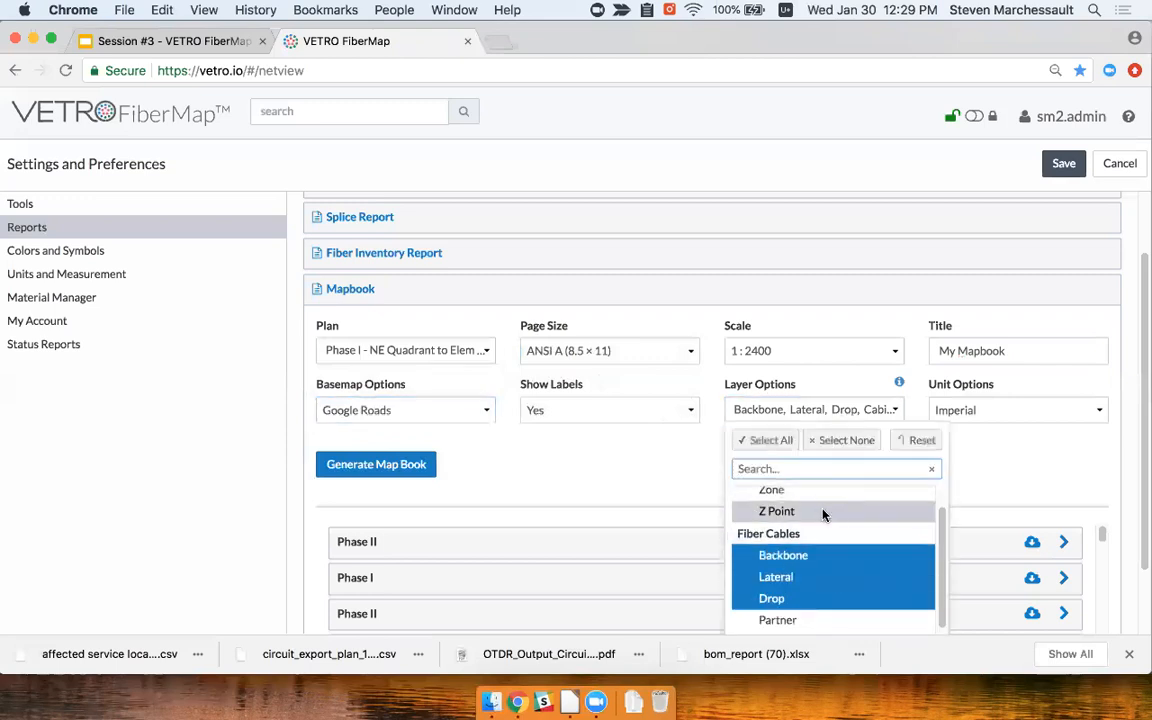
left_click(793, 577)
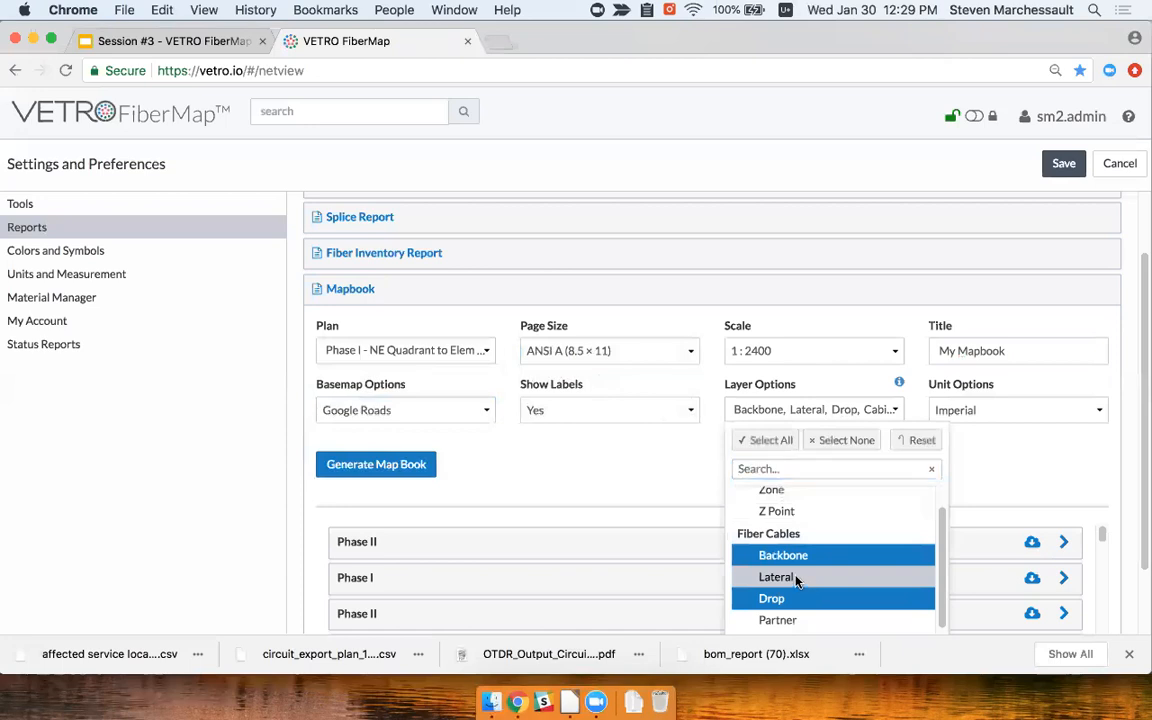
left_click(1033, 476)
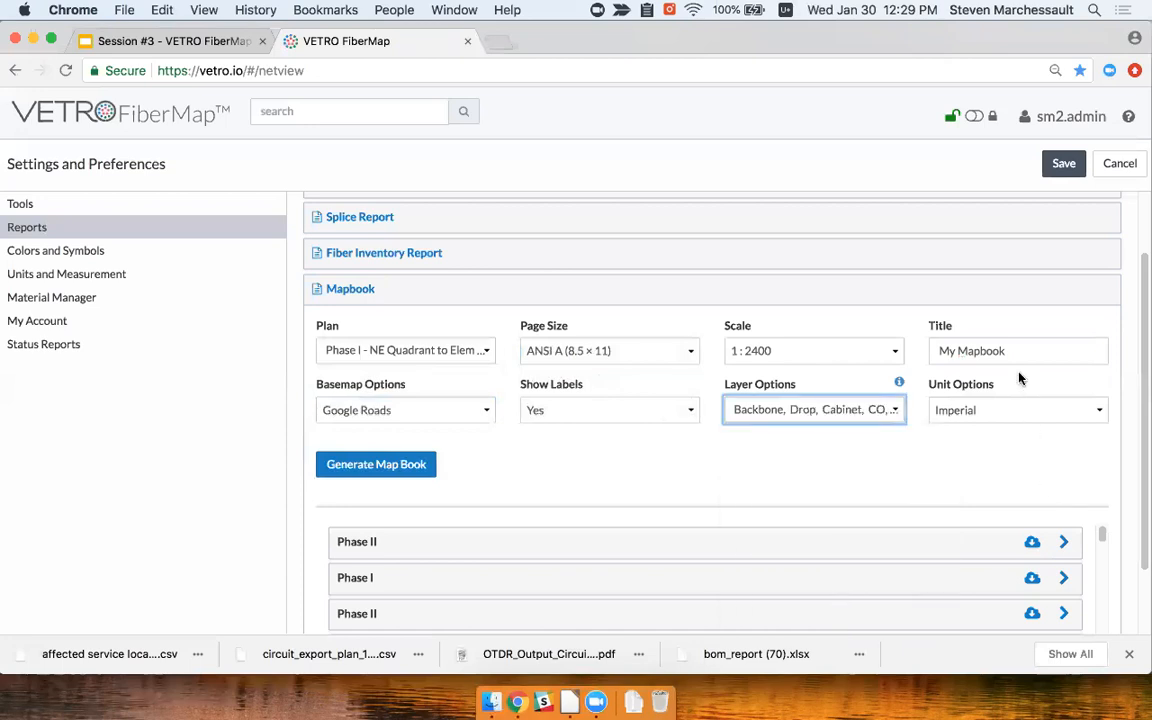
left_click_drag(1022, 355, 929, 348)
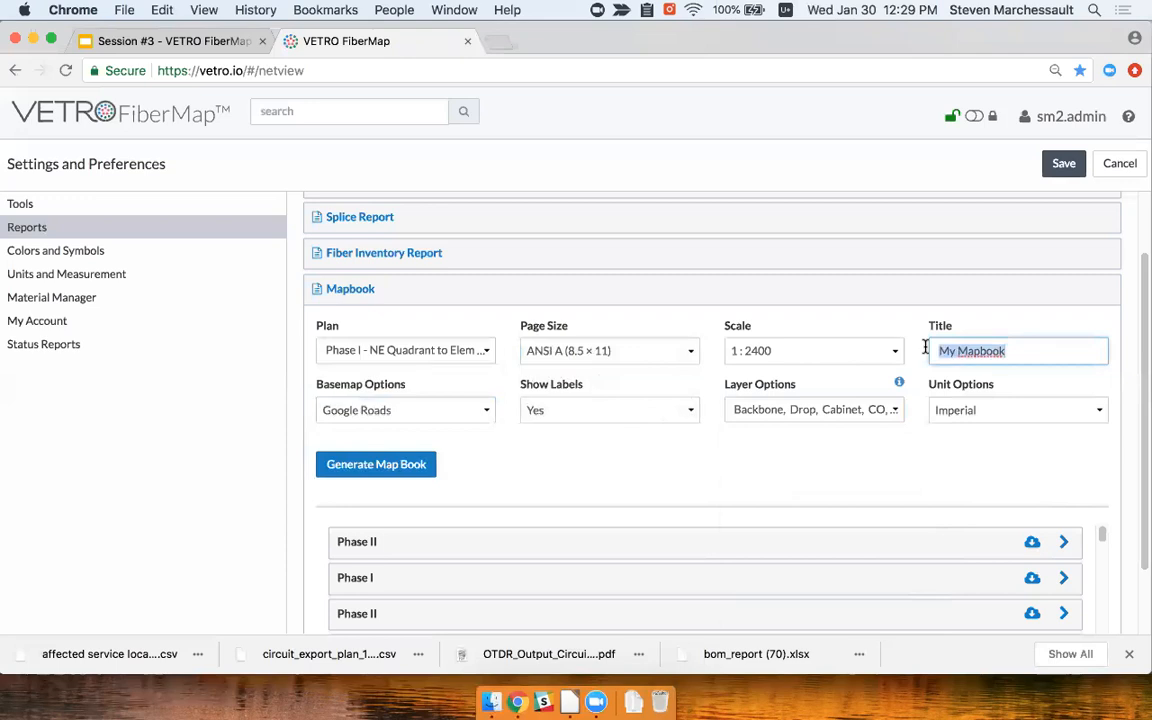
type("Walcott Phase I Permit")
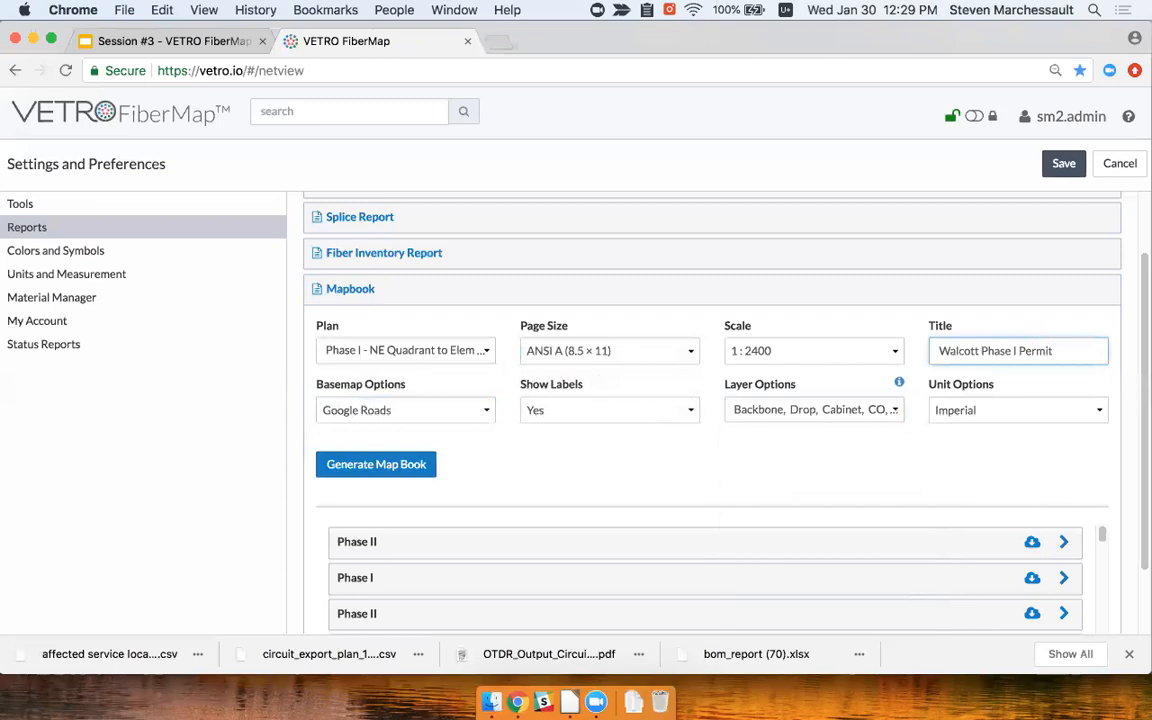
left_click(420, 470)
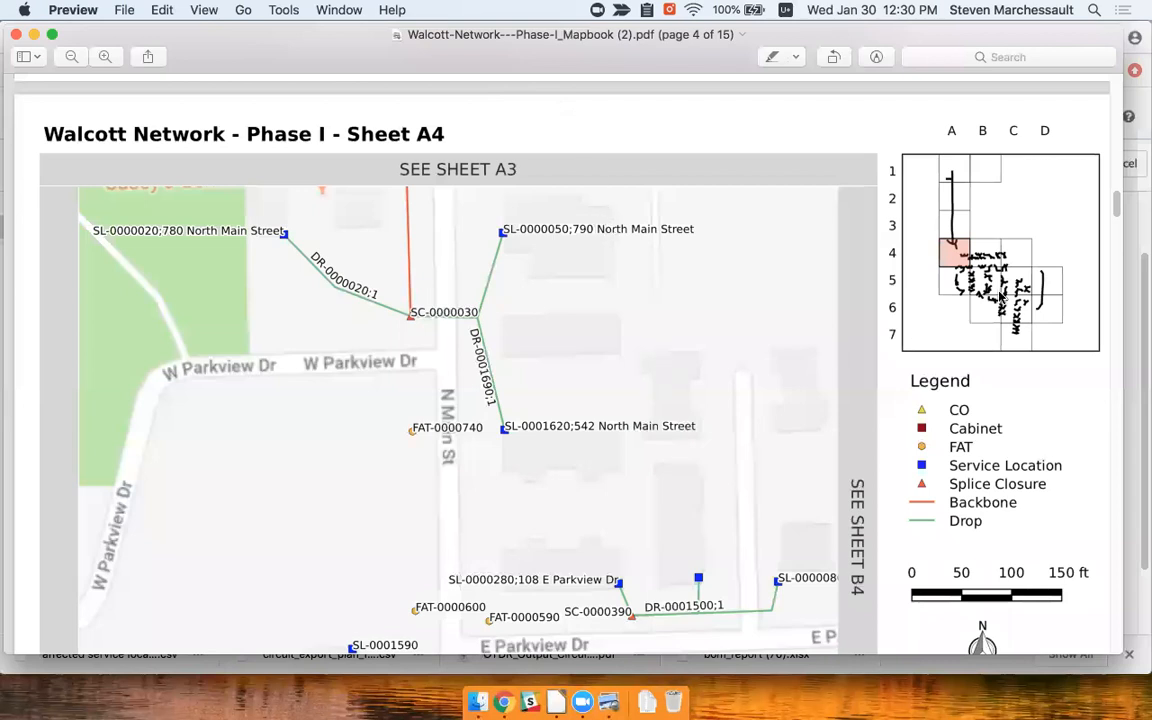
Review the mapbook PDF through page 7, then close it and quit Preview
scroll(756, 430, "down", 1)
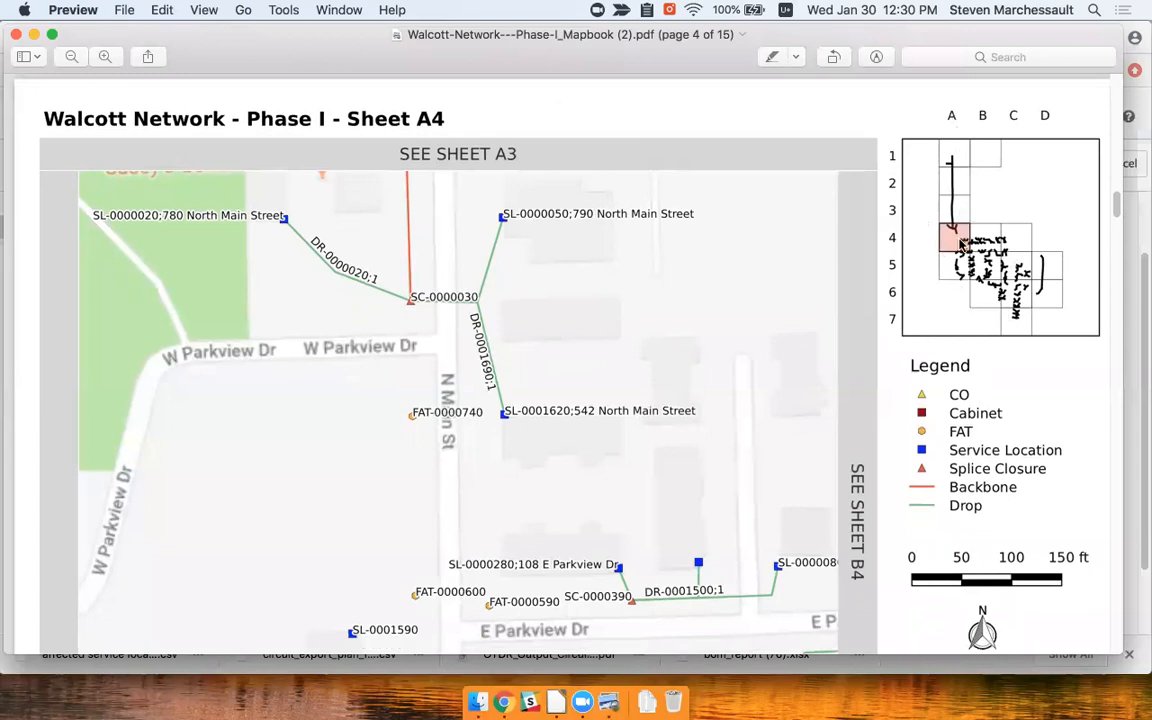
scroll(730, 425, "down", 1)
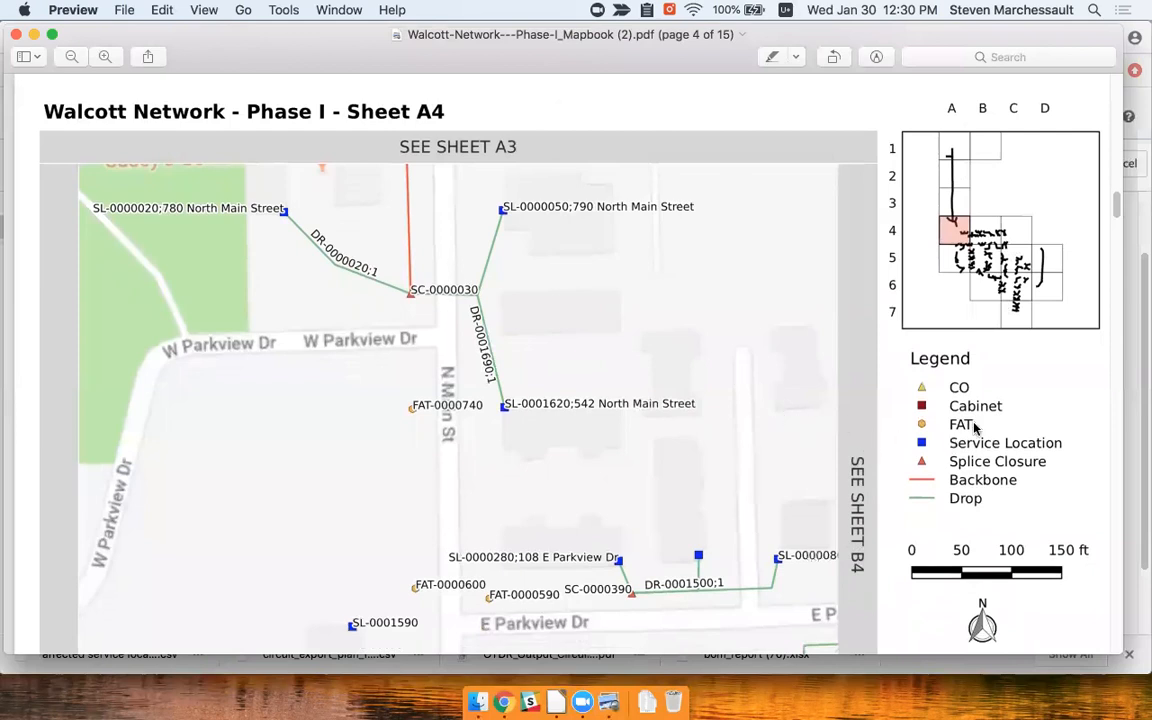
scroll(993, 388, "down", 1)
scroll(800, 381, "down", 3)
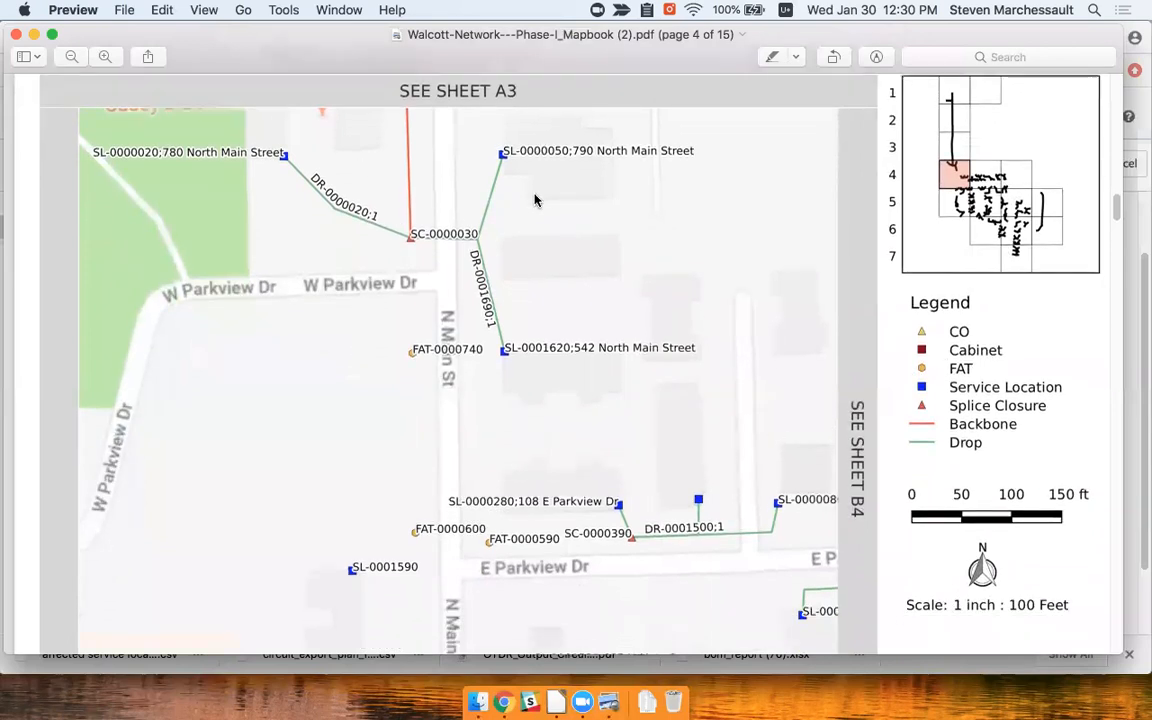
scroll(660, 500, "down", 3)
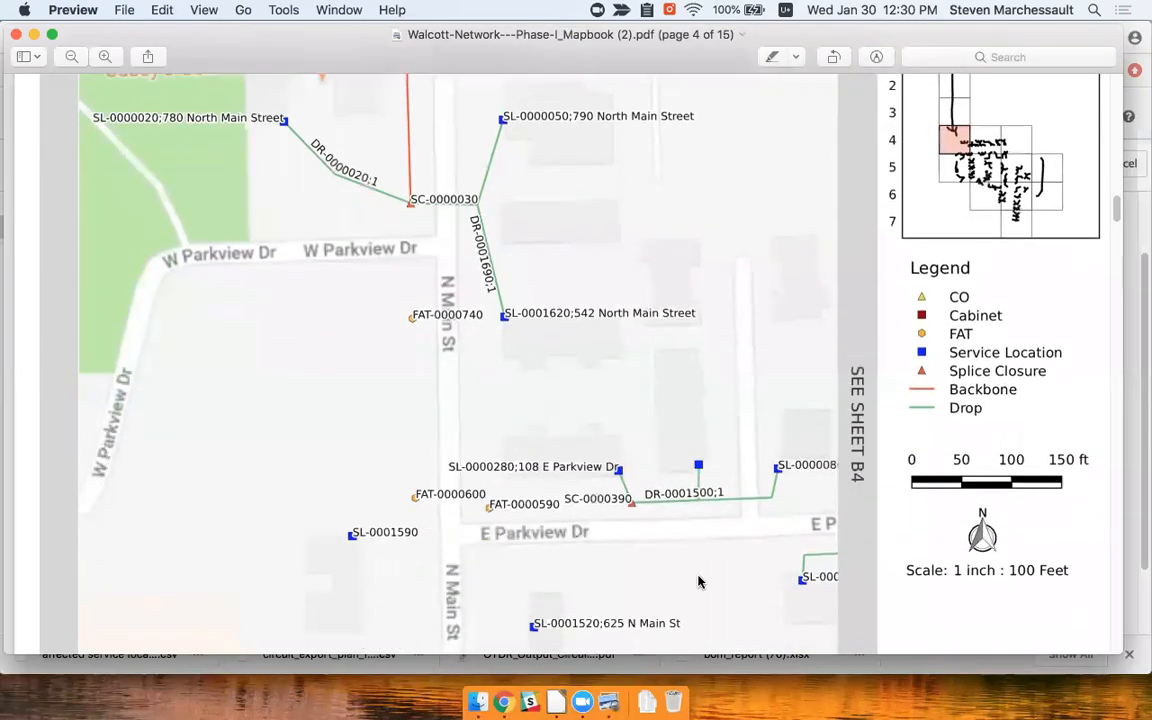
scroll(520, 470, "down", 1)
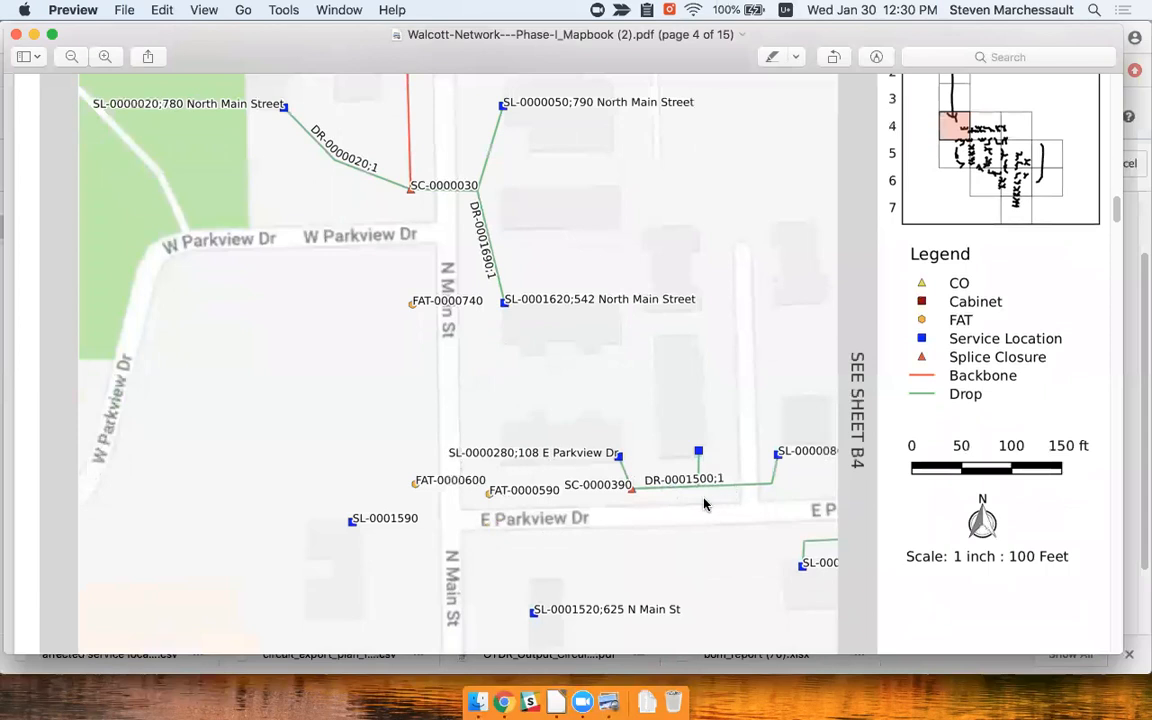
scroll(710, 500, "up", 1)
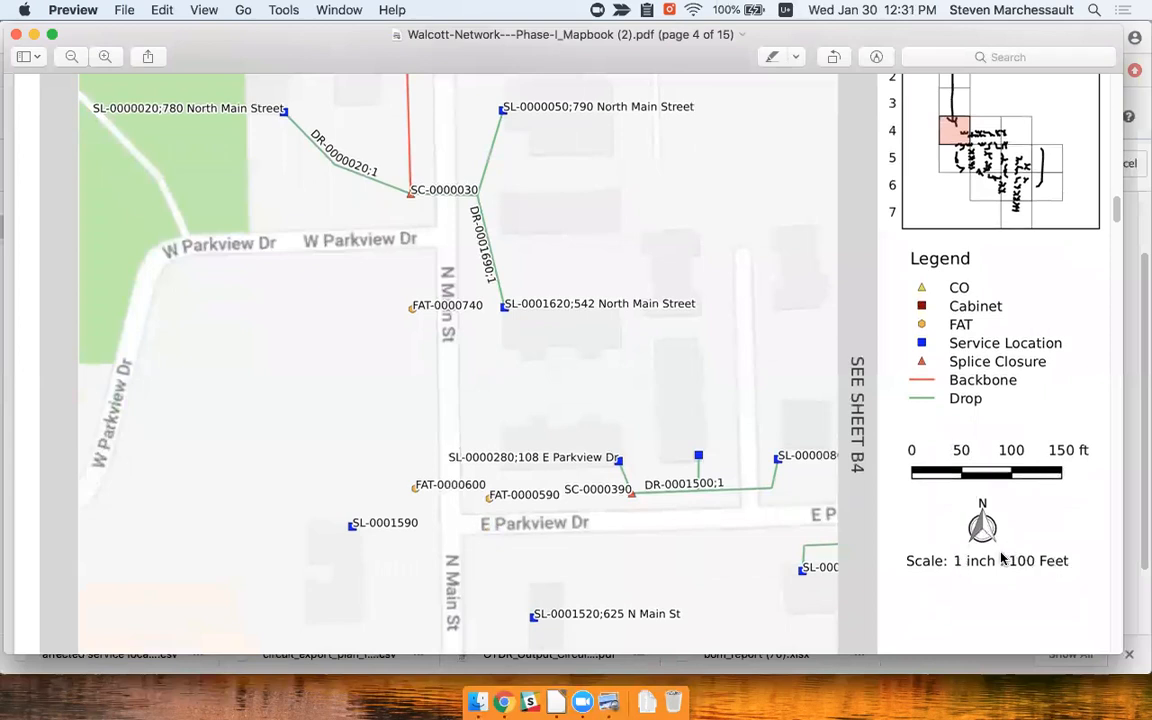
scroll(983, 515, "up", 2)
scroll(983, 515, "down", 10)
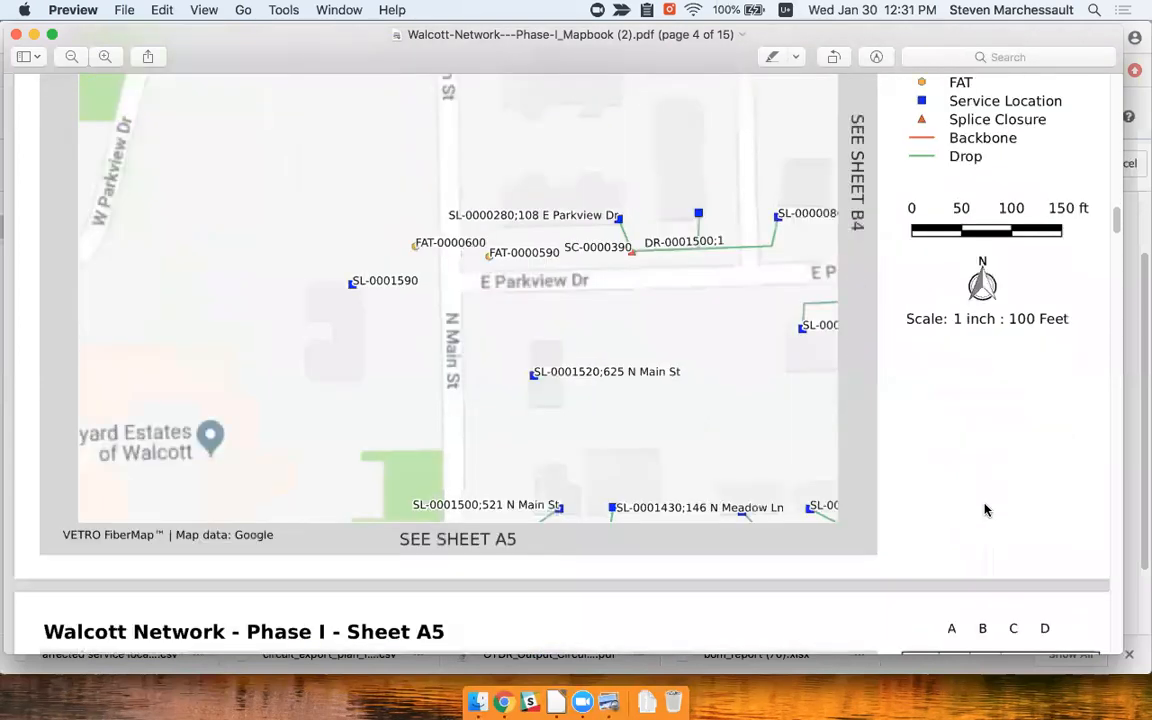
scroll(957, 478, "down", 5)
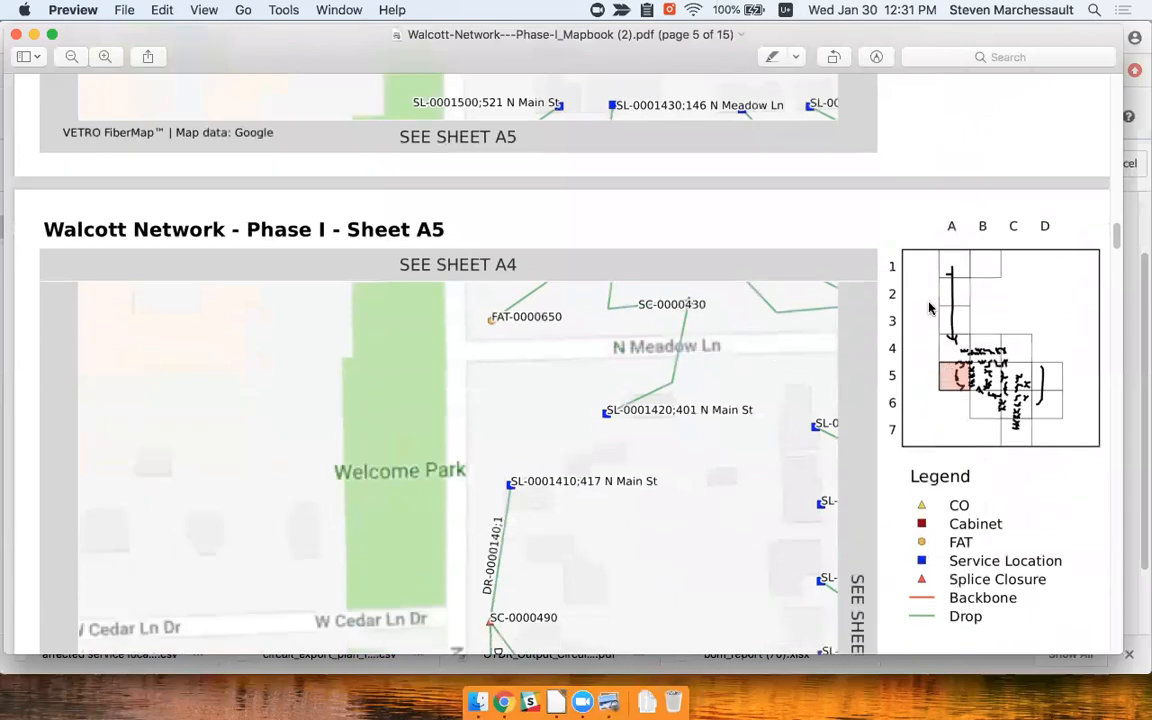
scroll(828, 447, "down", 15)
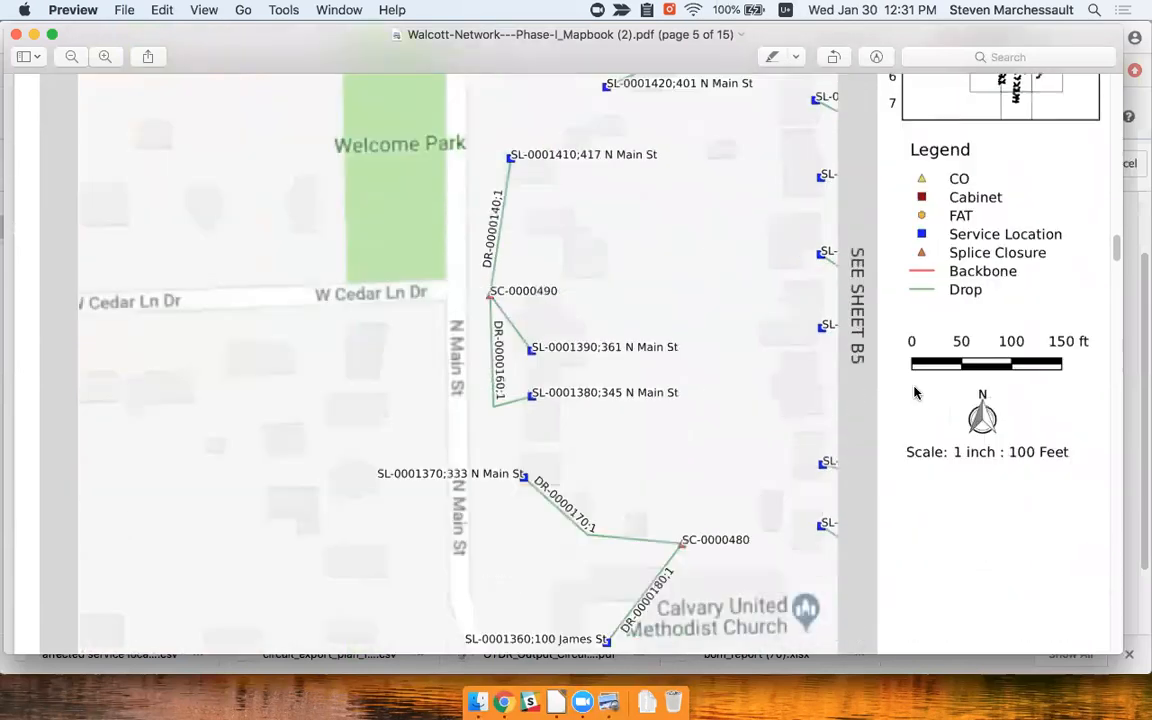
scroll(828, 447, "down", 20)
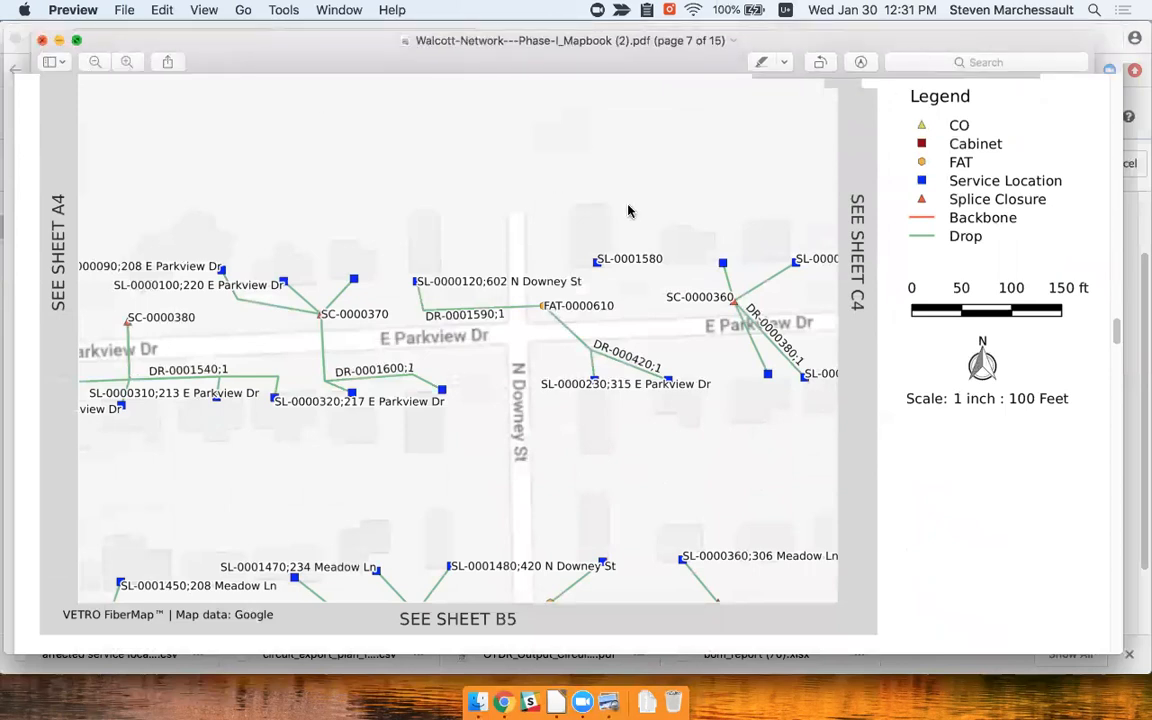
key("super+w")
key("super+q")
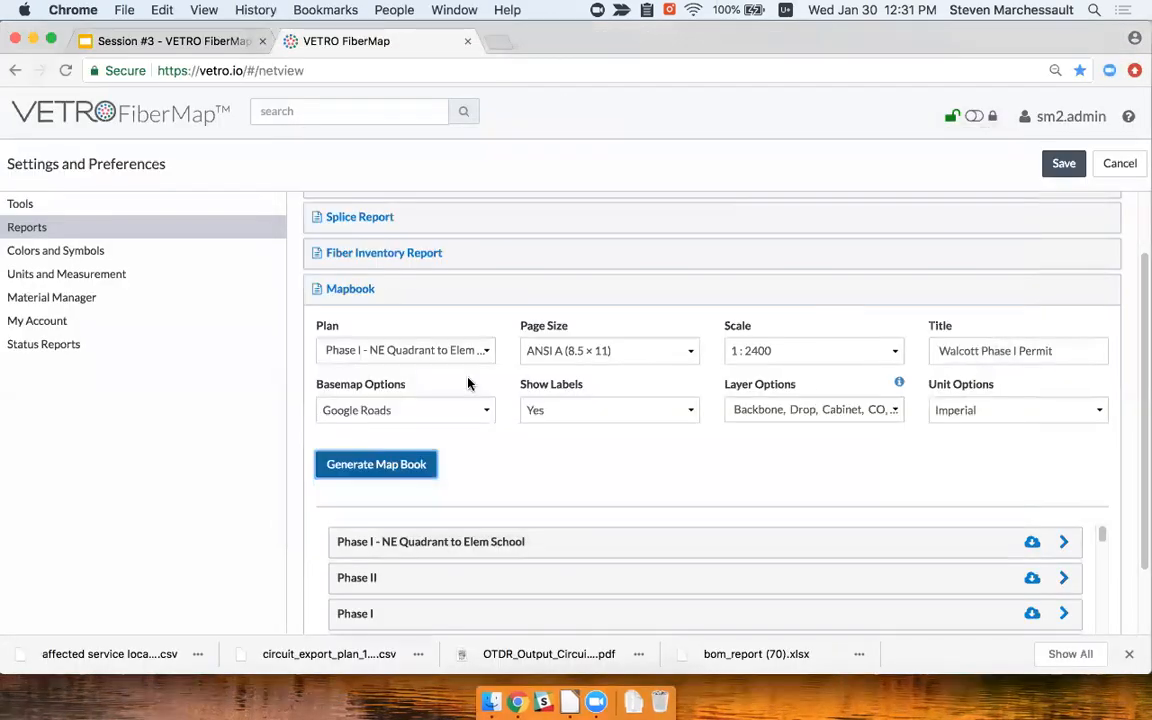
Set the mapbook plan to Walcott Ducts, reset layers to defaults including Lateral, and save
left_click(372, 349)
left_click(402, 575)
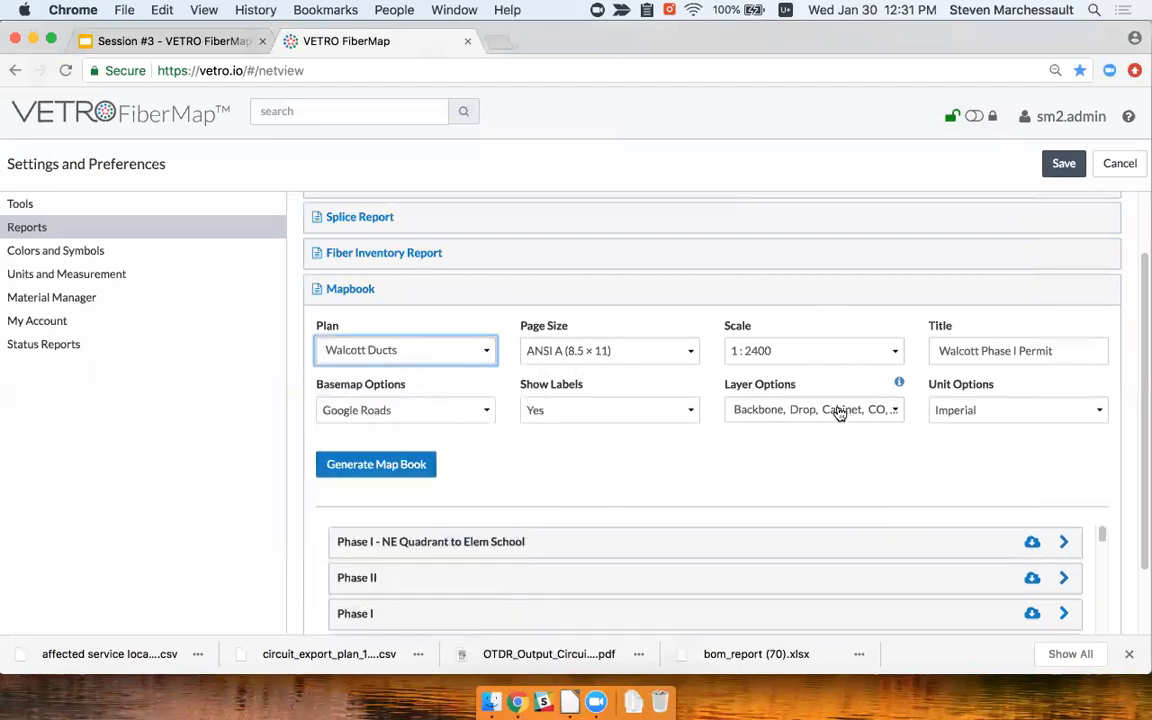
left_click(797, 413)
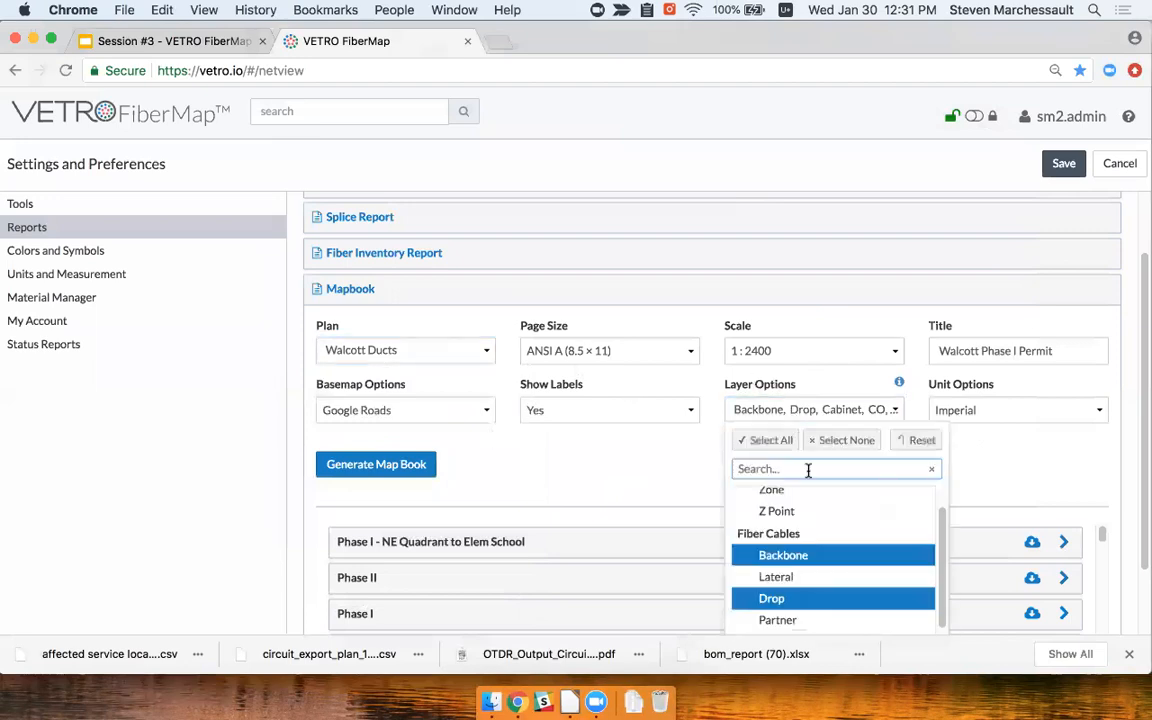
left_click(905, 413)
left_click(900, 416)
left_click(912, 448)
left_click(963, 457)
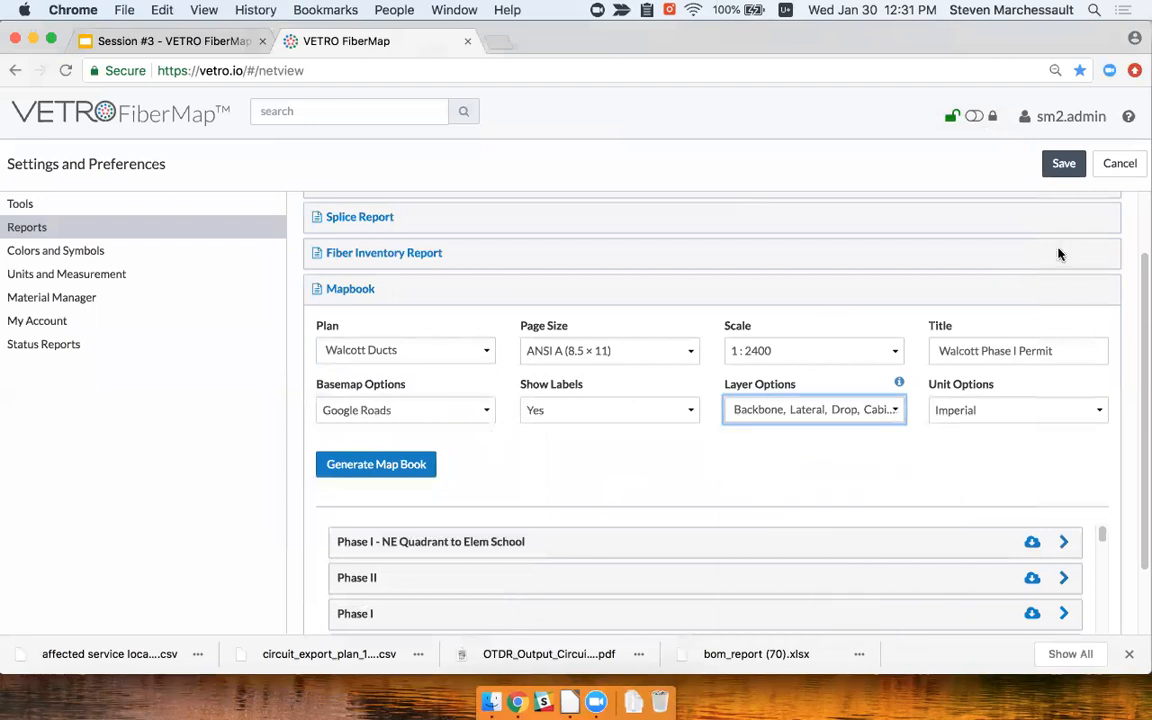
left_click(1063, 166)
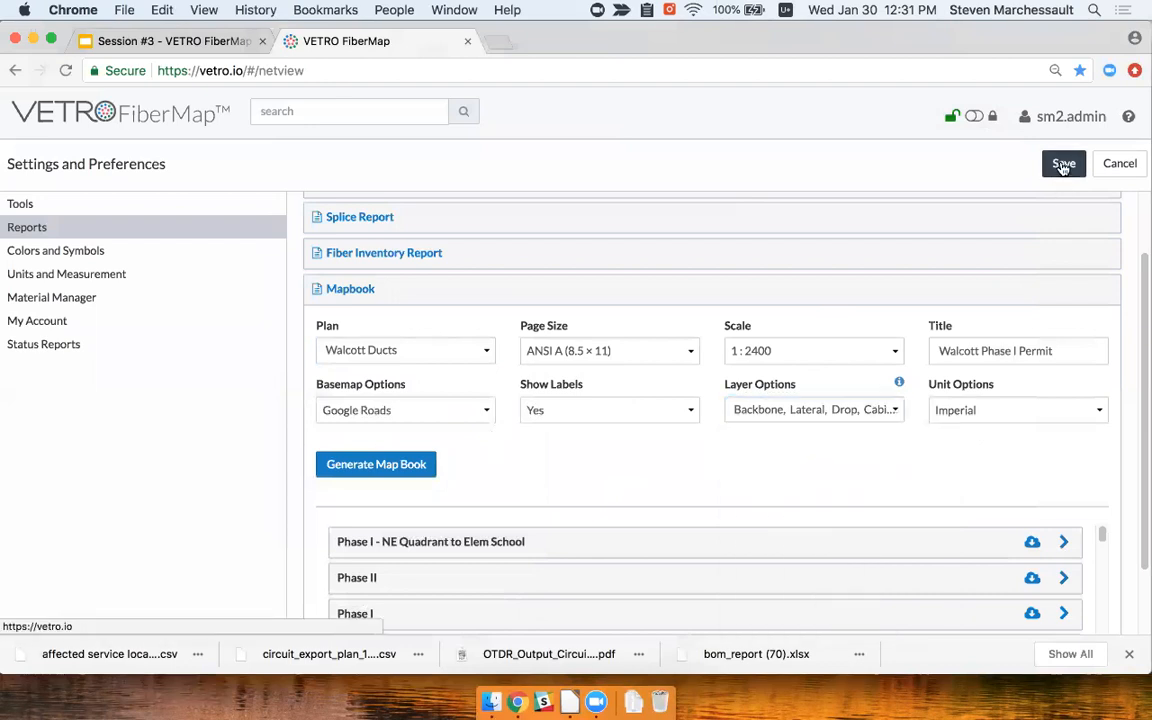
left_click(323, 155)
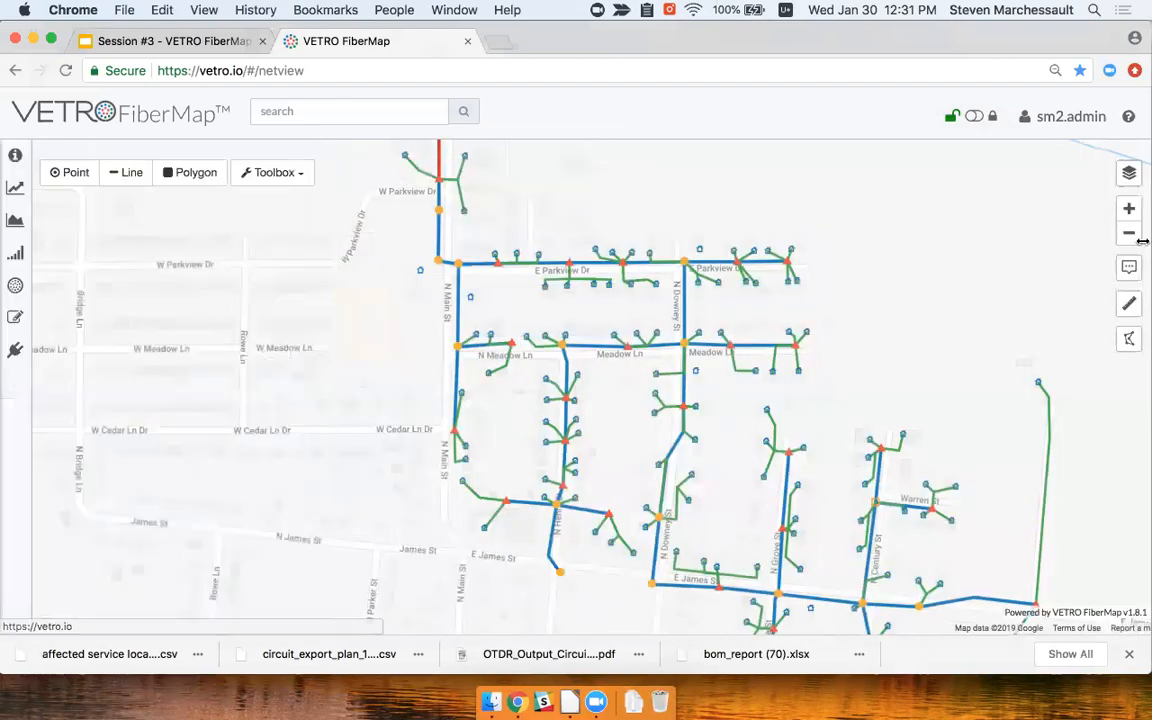
left_click(1127, 174)
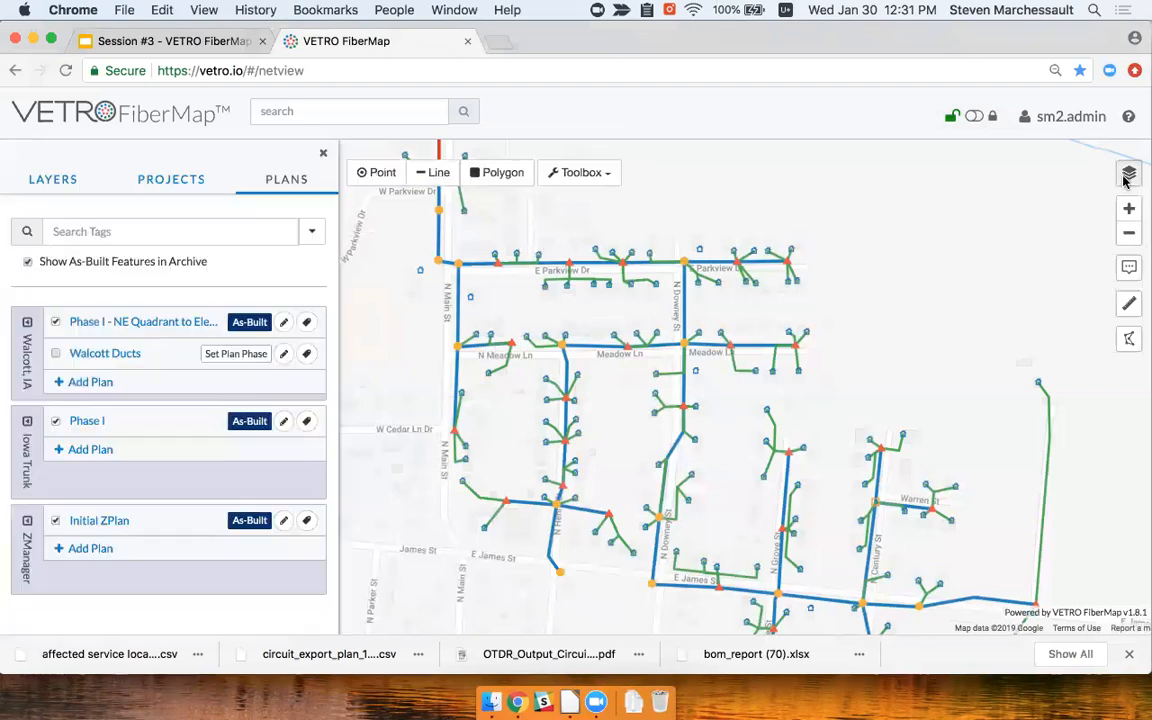
Show the Layers list and scroll through the fiber cable and network point layers
left_click(59, 181)
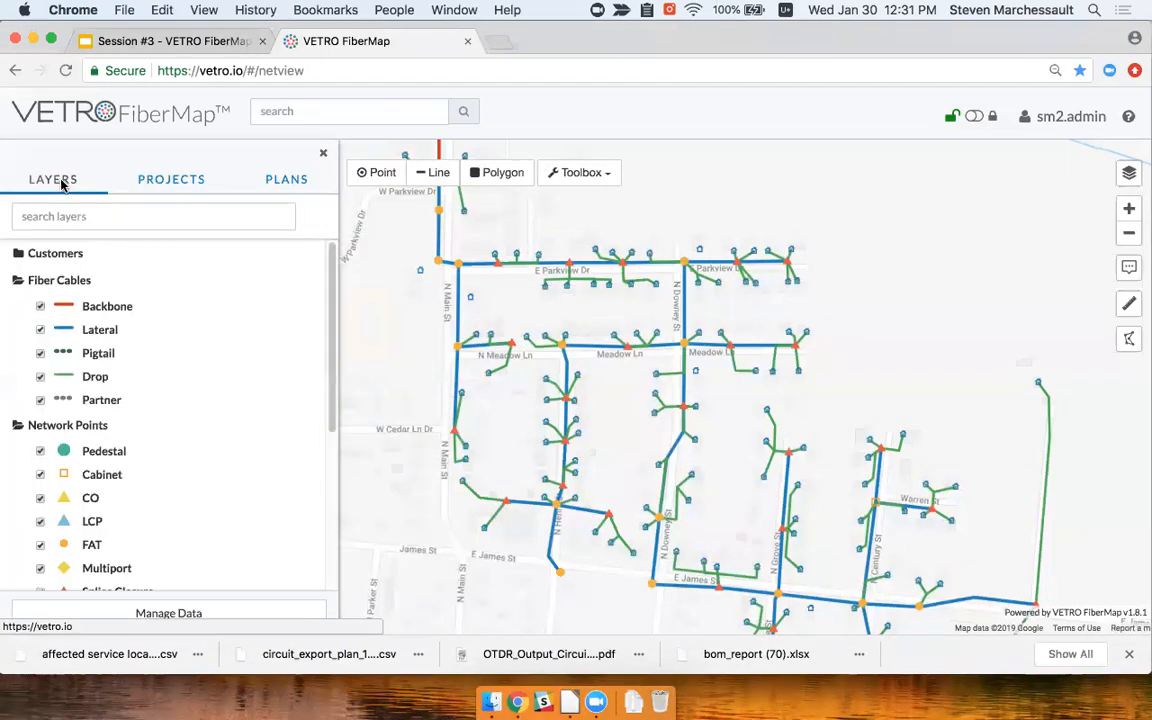
left_click_drag(866, 356, 856, 386)
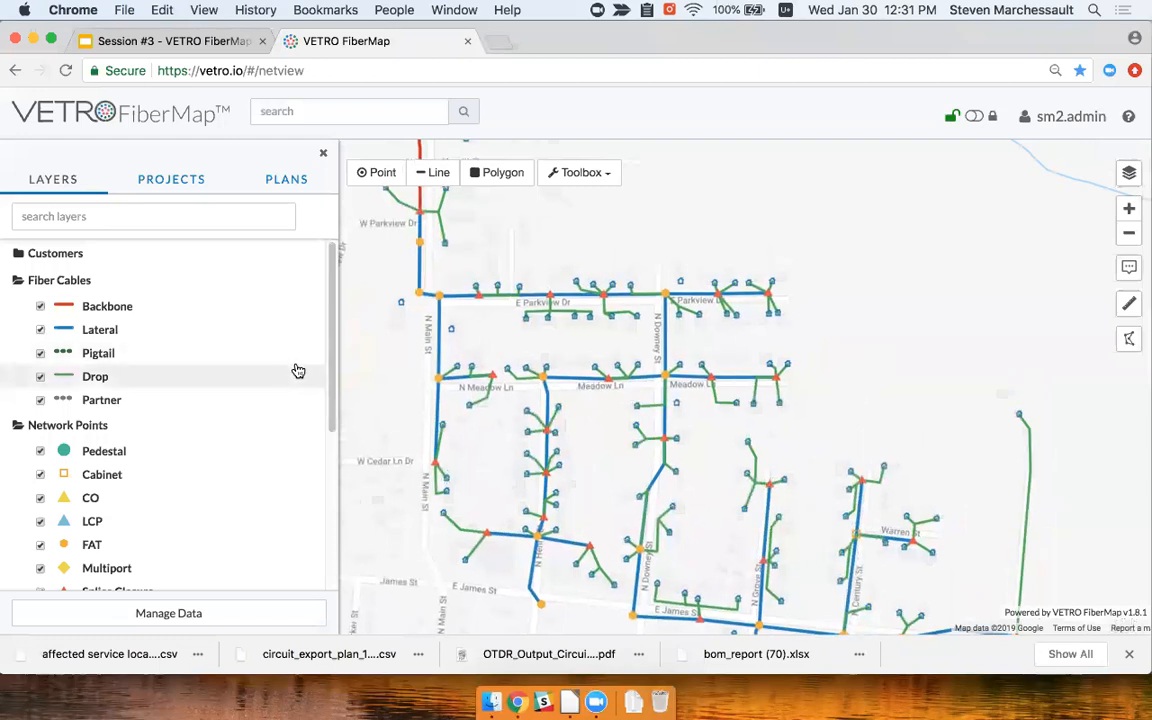
scroll(249, 403, "down", 3)
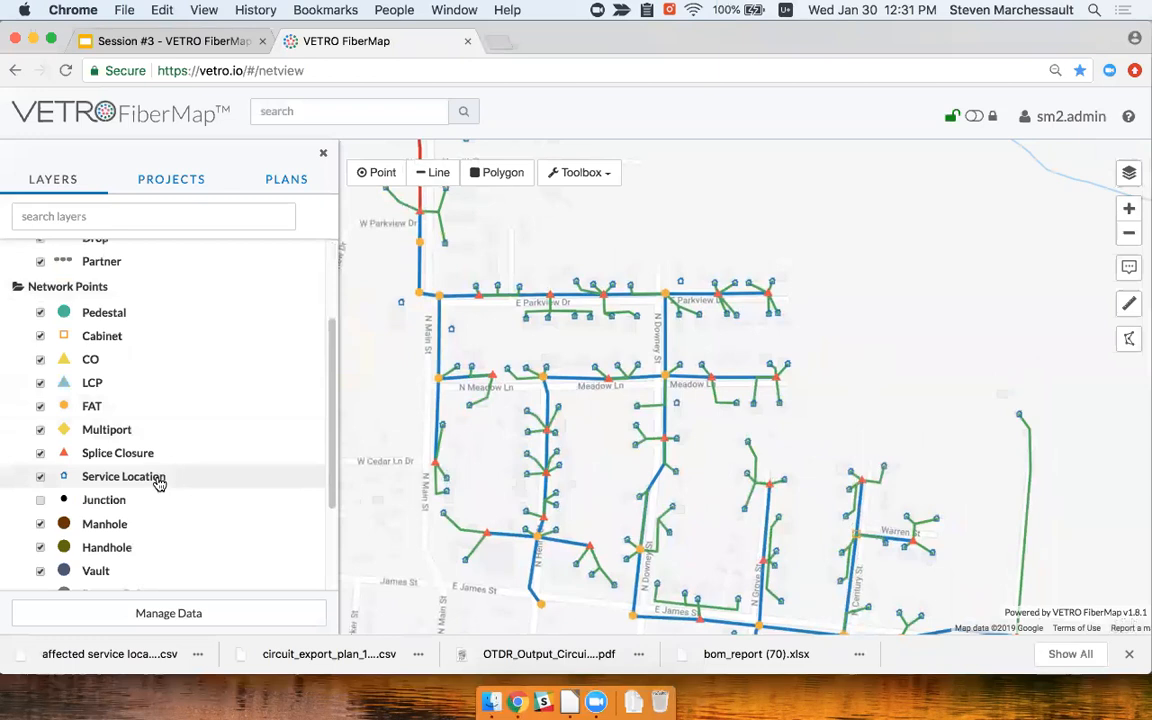
left_click(1129, 175)
left_click(1129, 175)
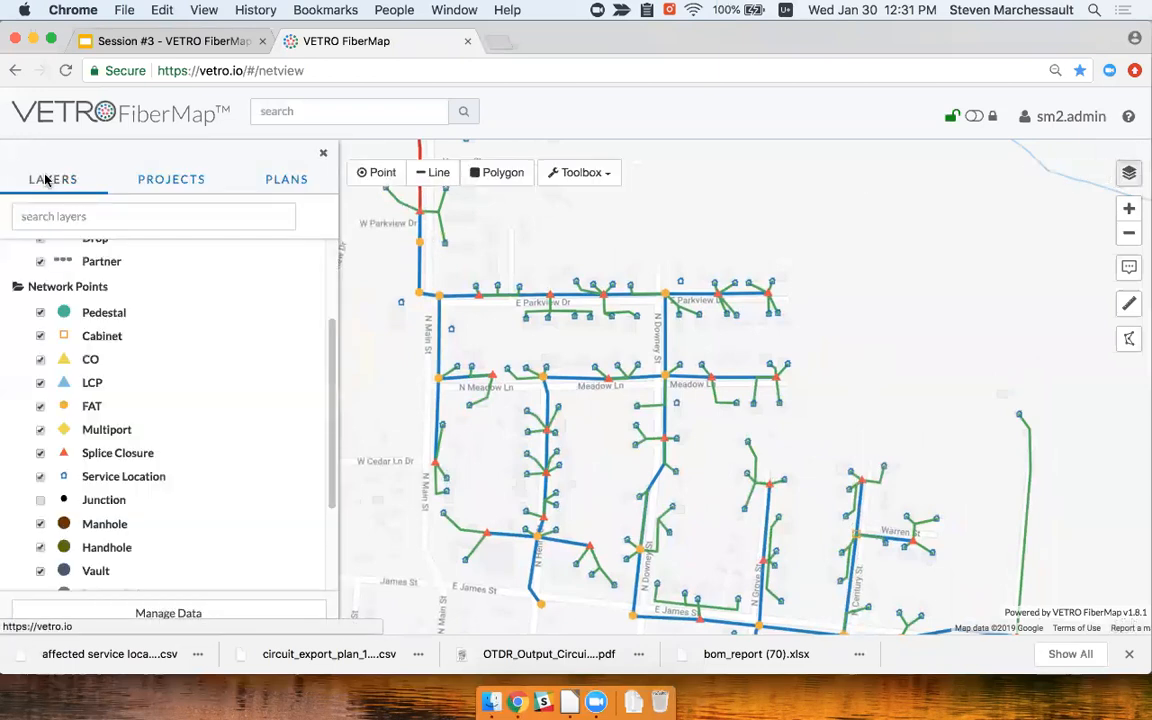
scroll(150, 484, "up", 3)
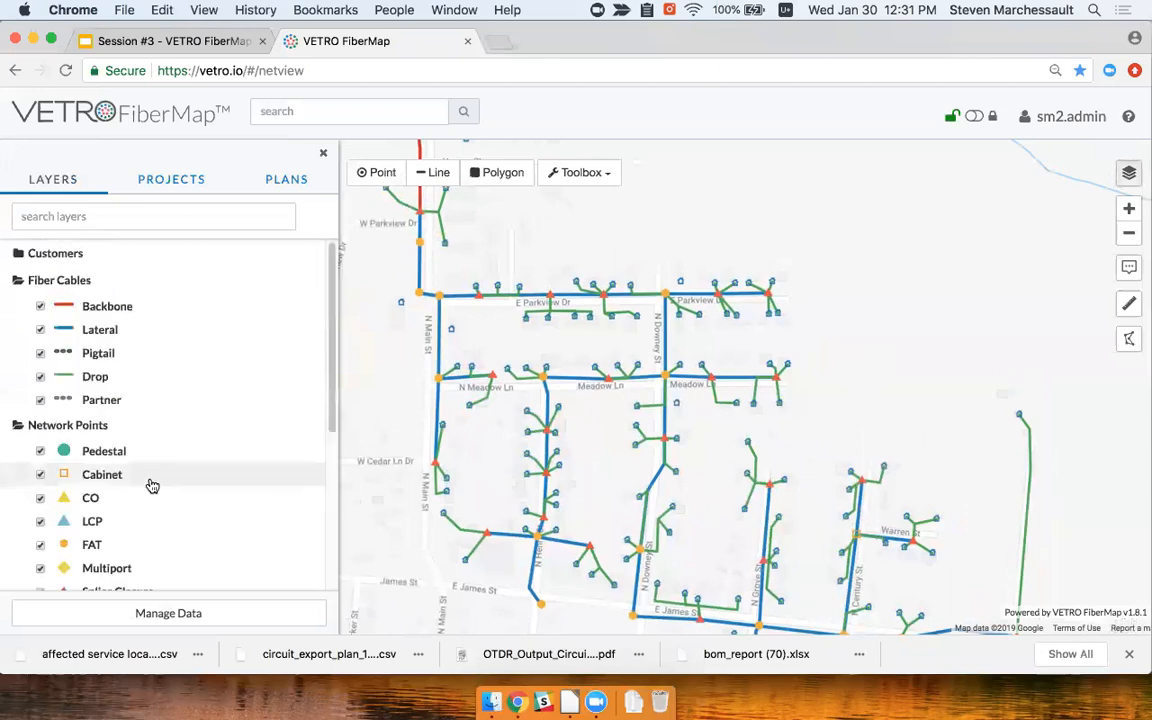
scroll(100, 430, "down", 3)
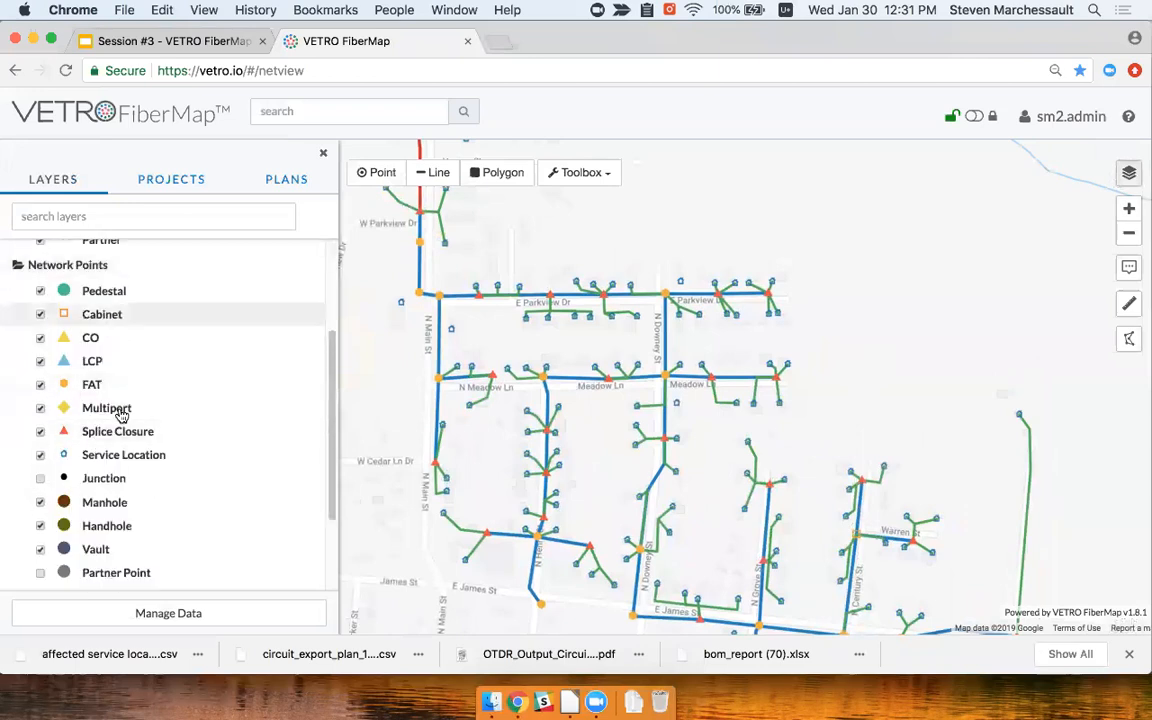
scroll(120, 416, "down", 3)
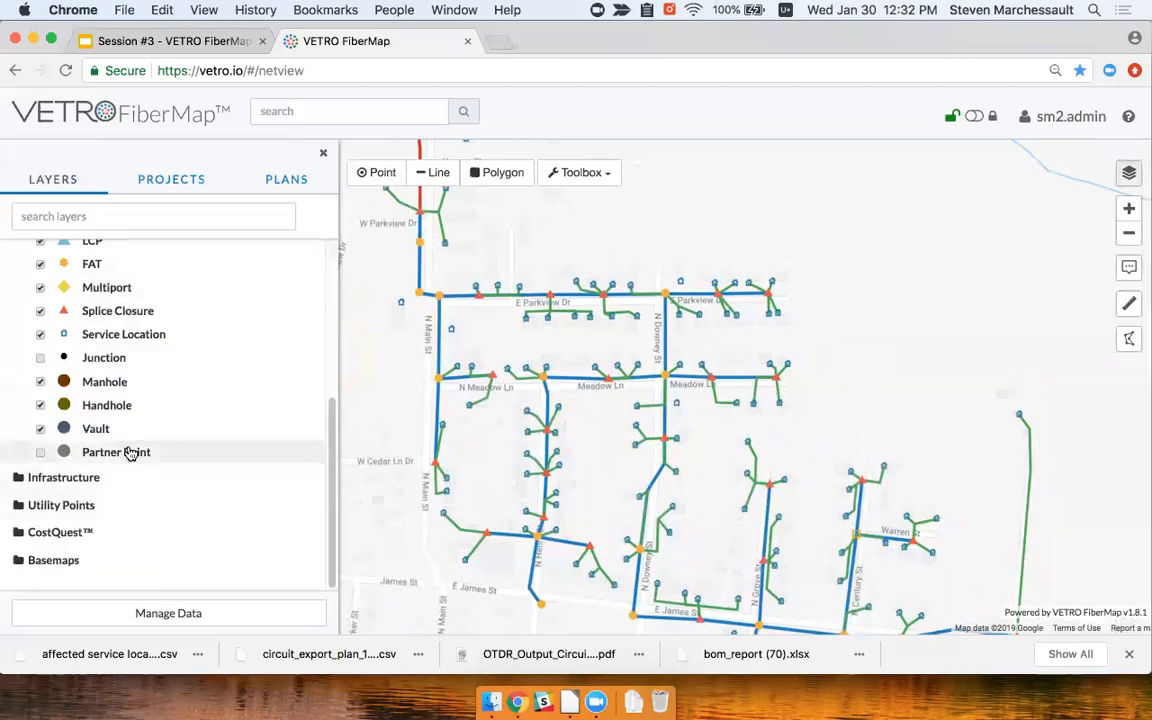
Open the Service Location layer behavior settings, labelled by ID and Street Address
scroll(130, 453, "up", 3)
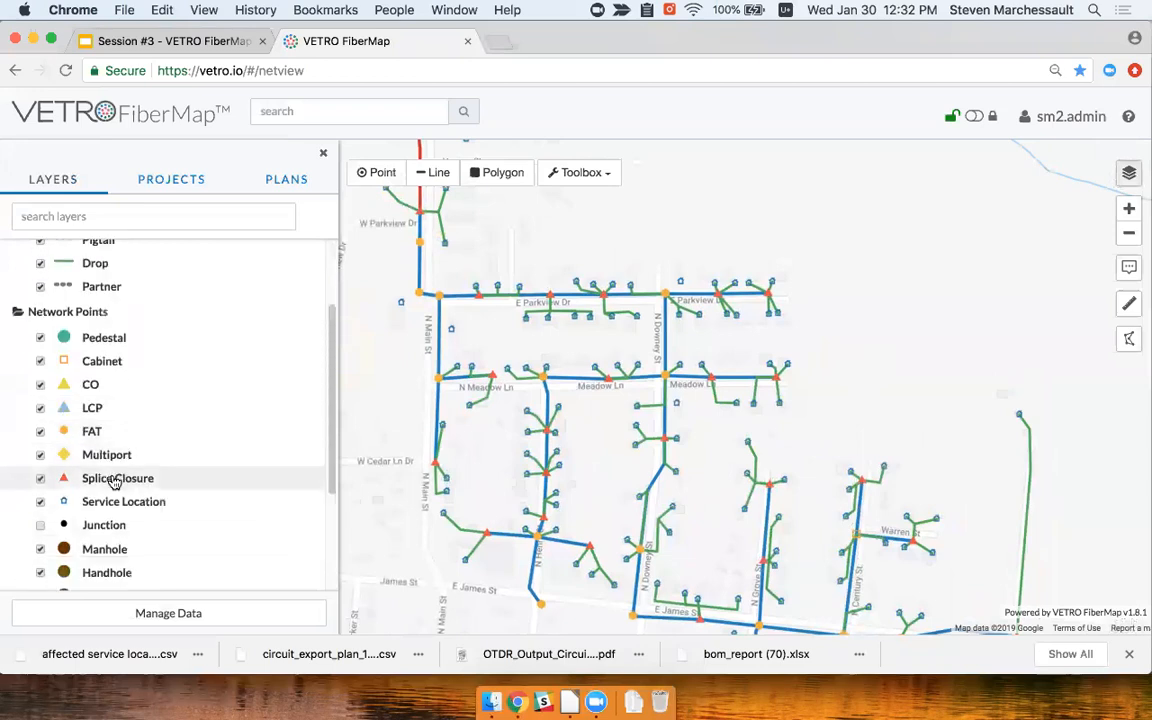
right_click(116, 482)
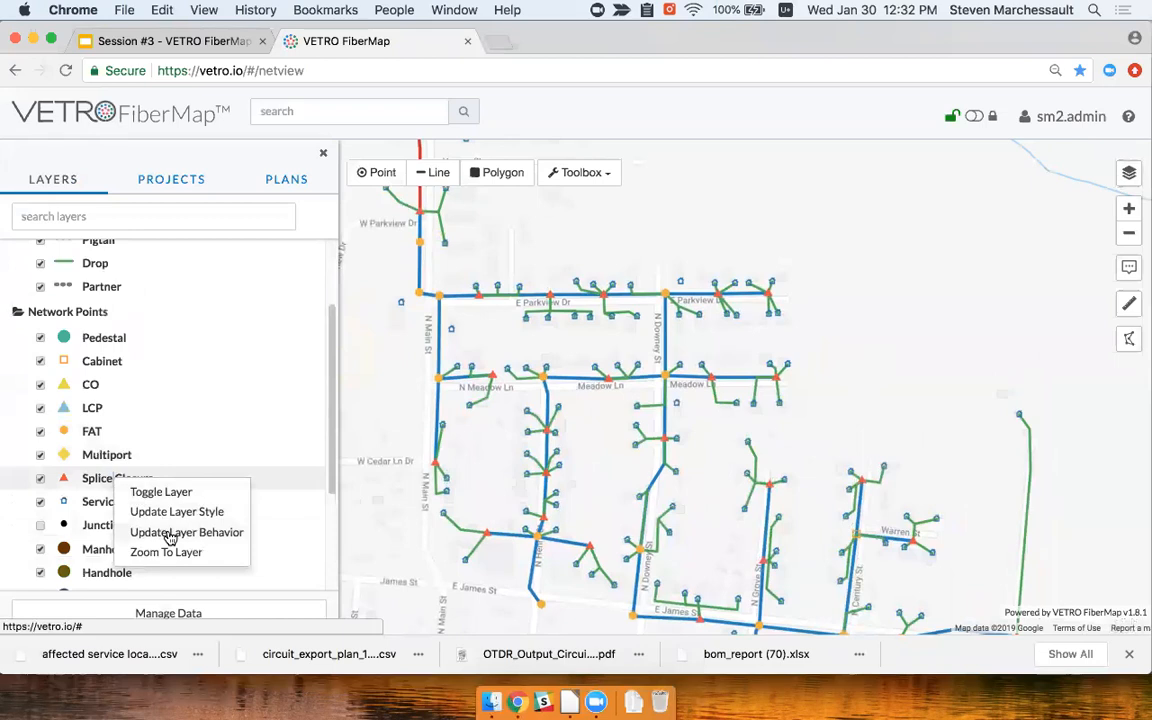
right_click(101, 502)
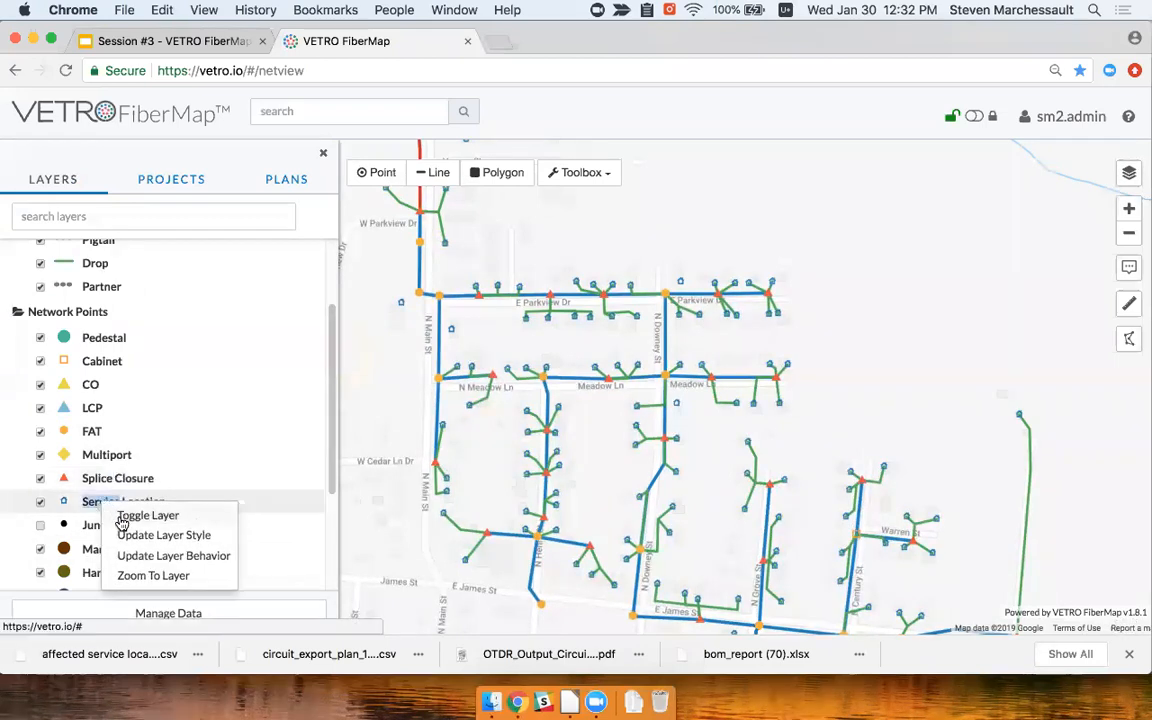
left_click(155, 536)
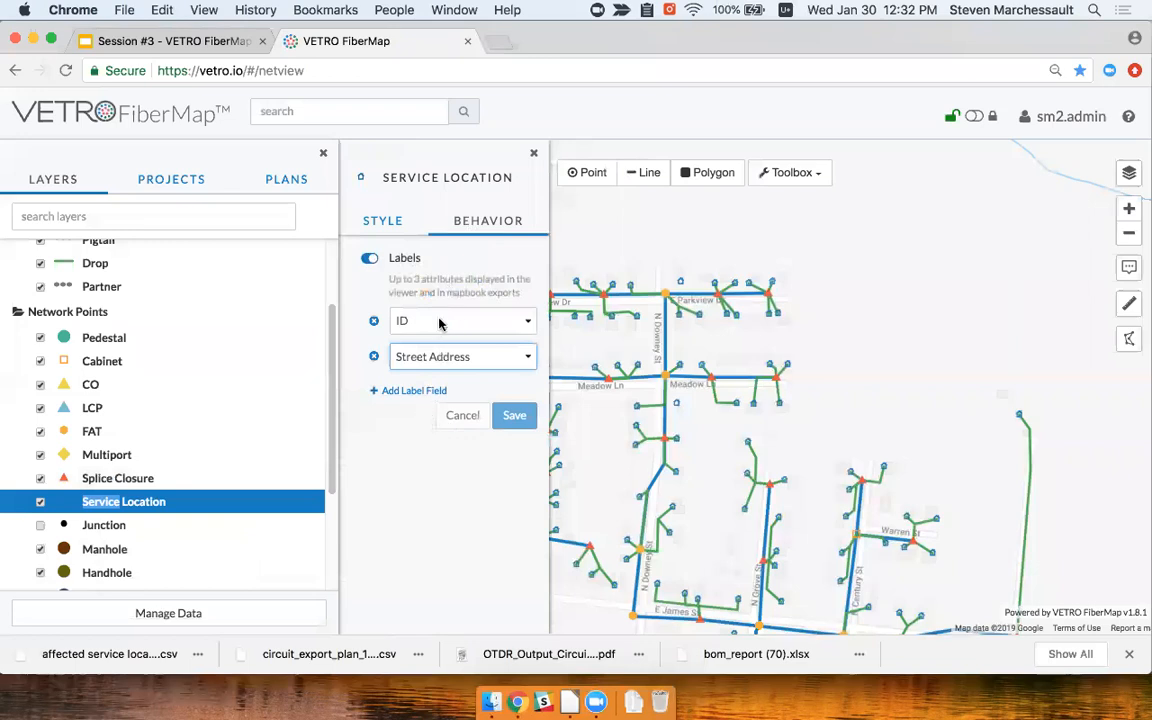
Try a third label field, discard it, and expand the Infrastructure layer group
left_click(425, 392)
left_click(445, 396)
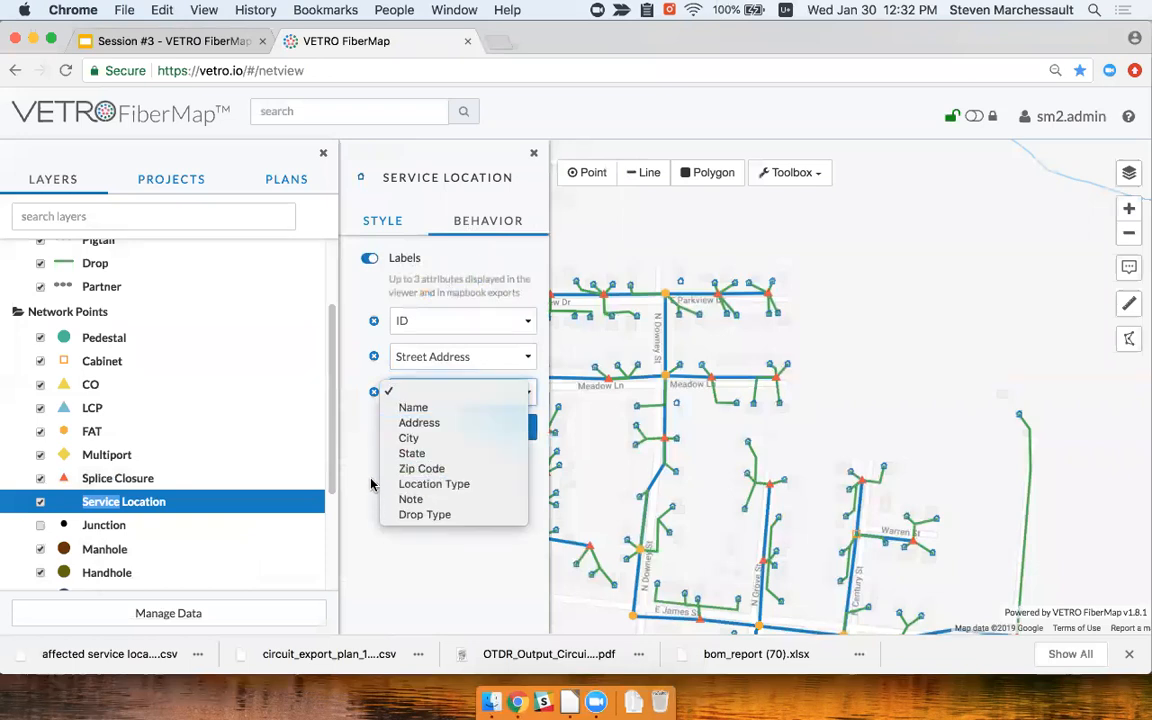
left_click(371, 485)
left_click(445, 428)
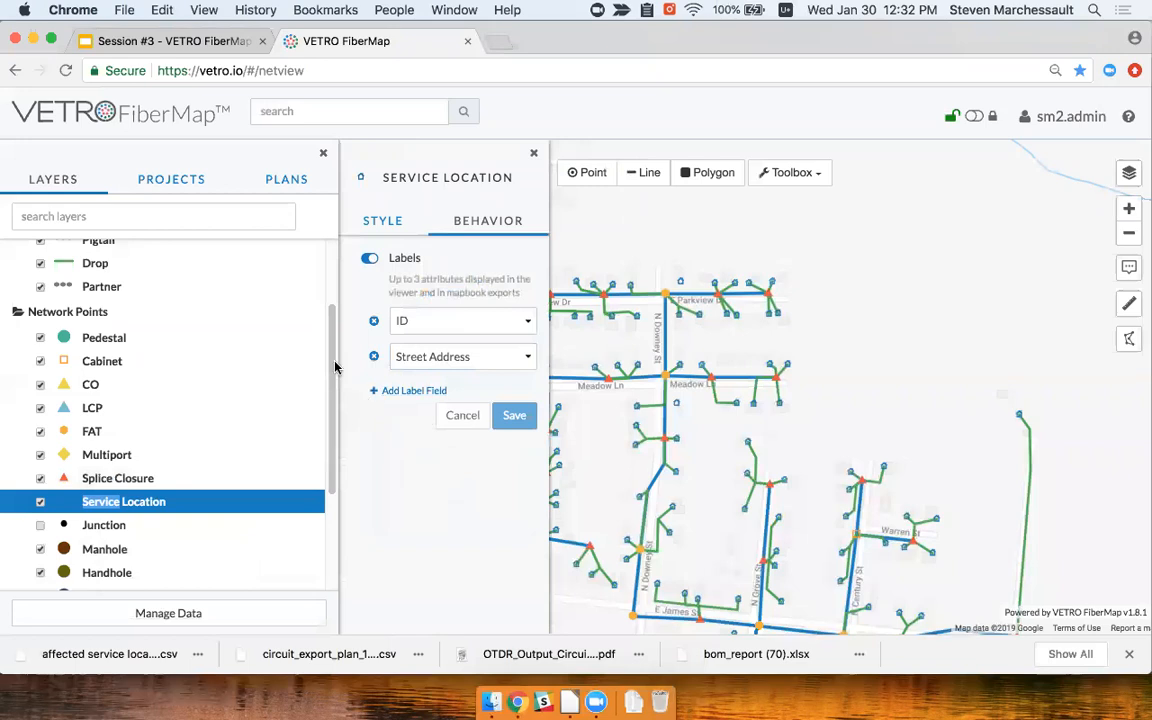
left_click_drag(331, 366, 321, 468)
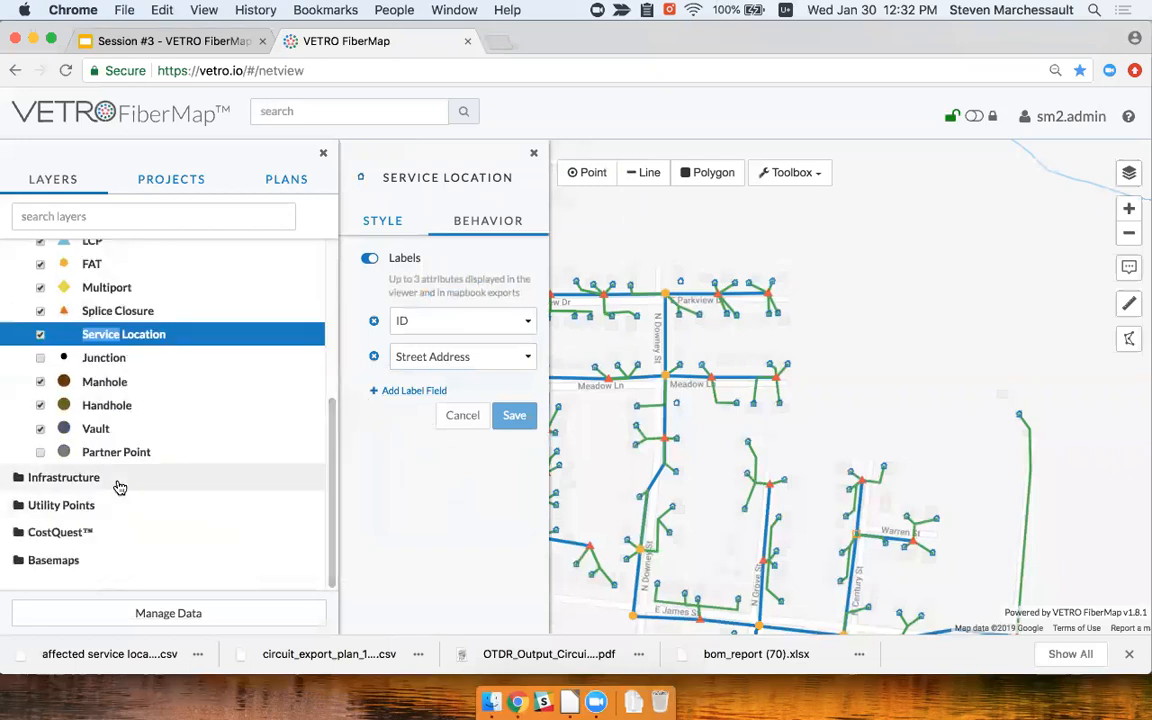
left_click(117, 481)
Review the Duct layer labels (ID, Duct Configuration, Length), then close its settings
right_click(94, 503)
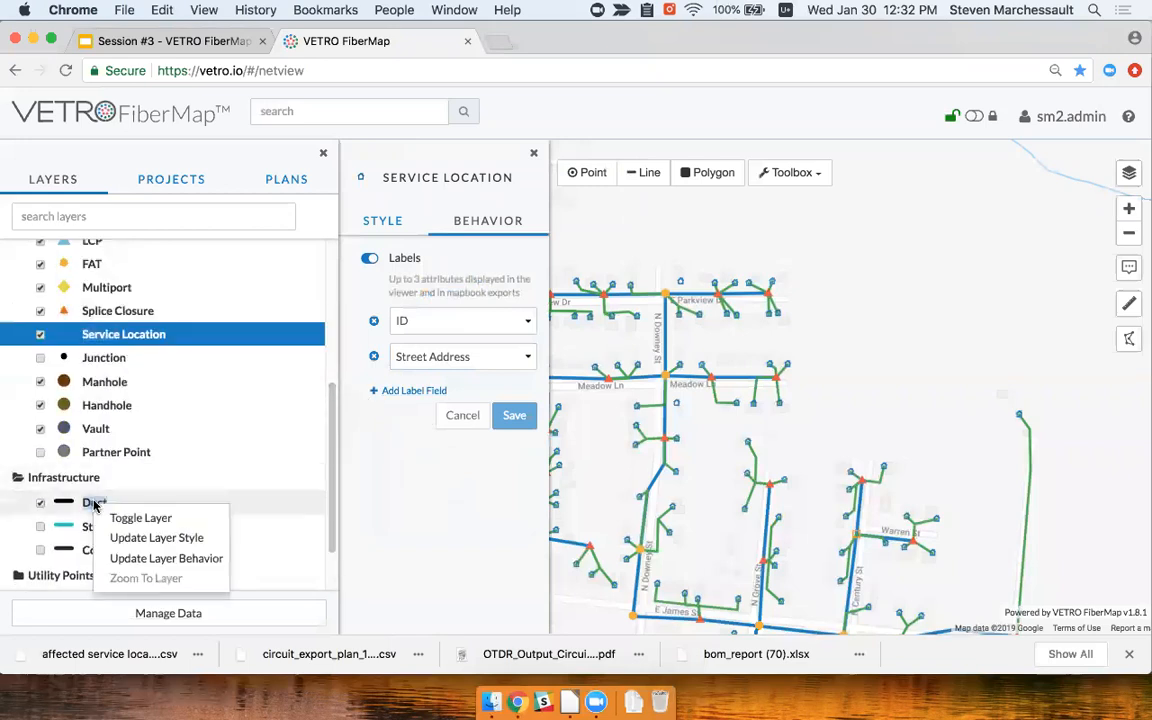
left_click(533, 153)
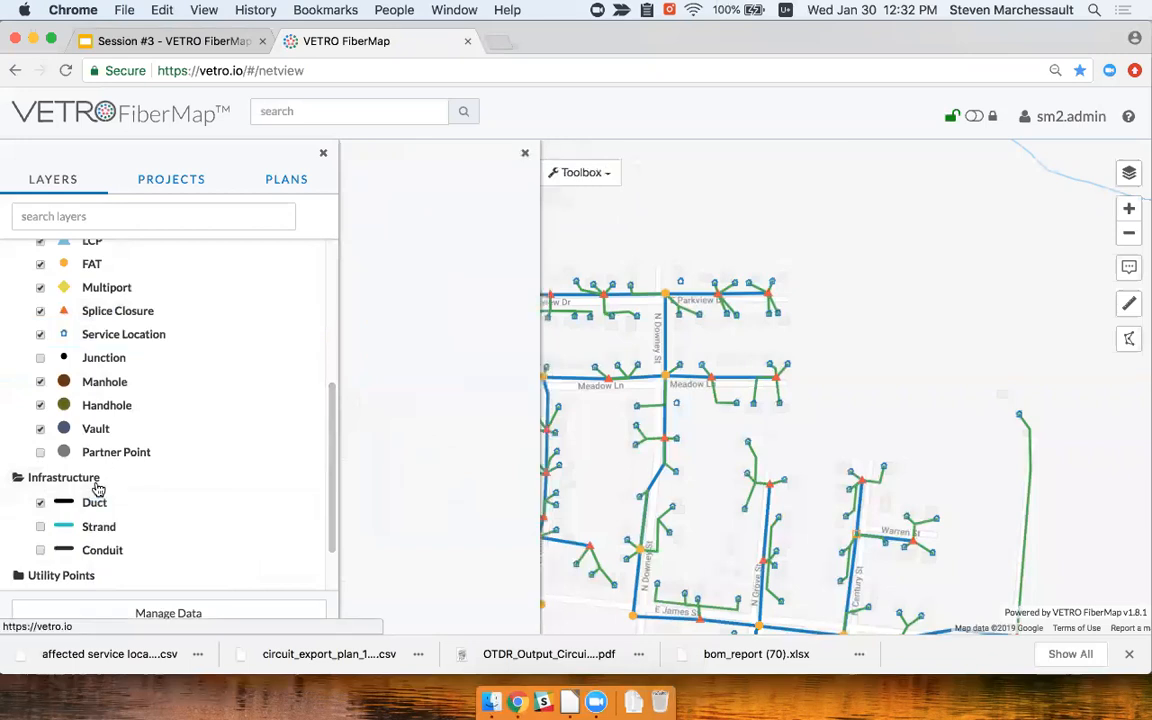
right_click(100, 502)
left_click(200, 532)
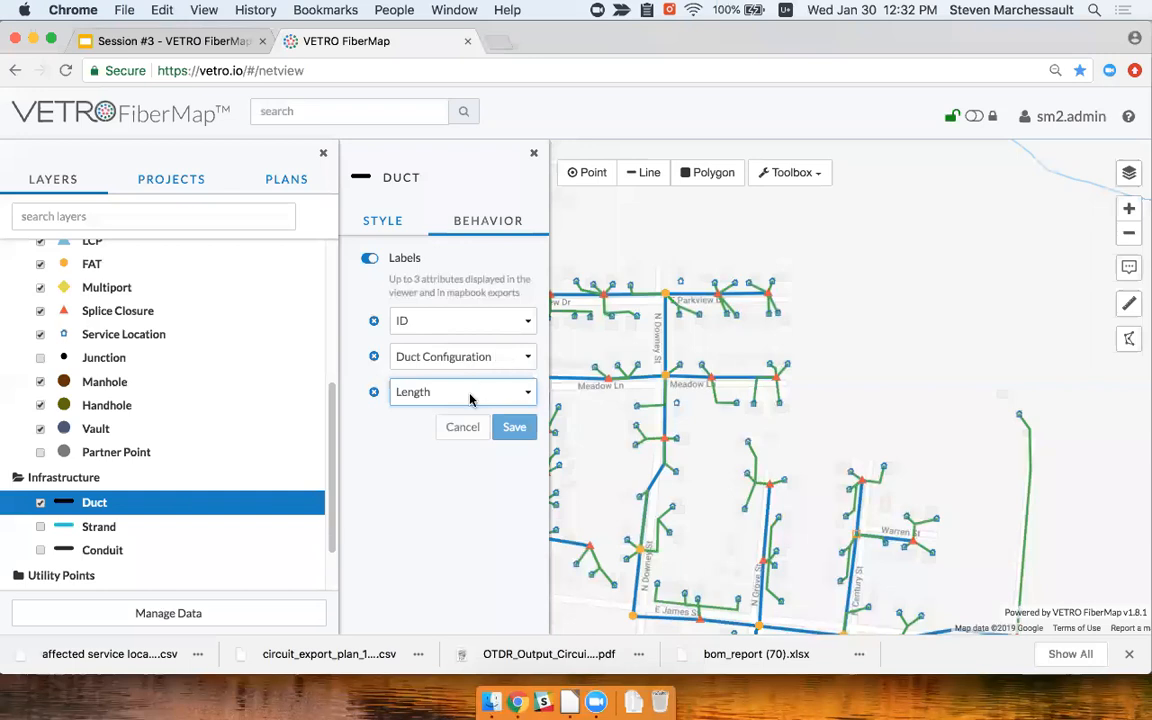
left_click(538, 157)
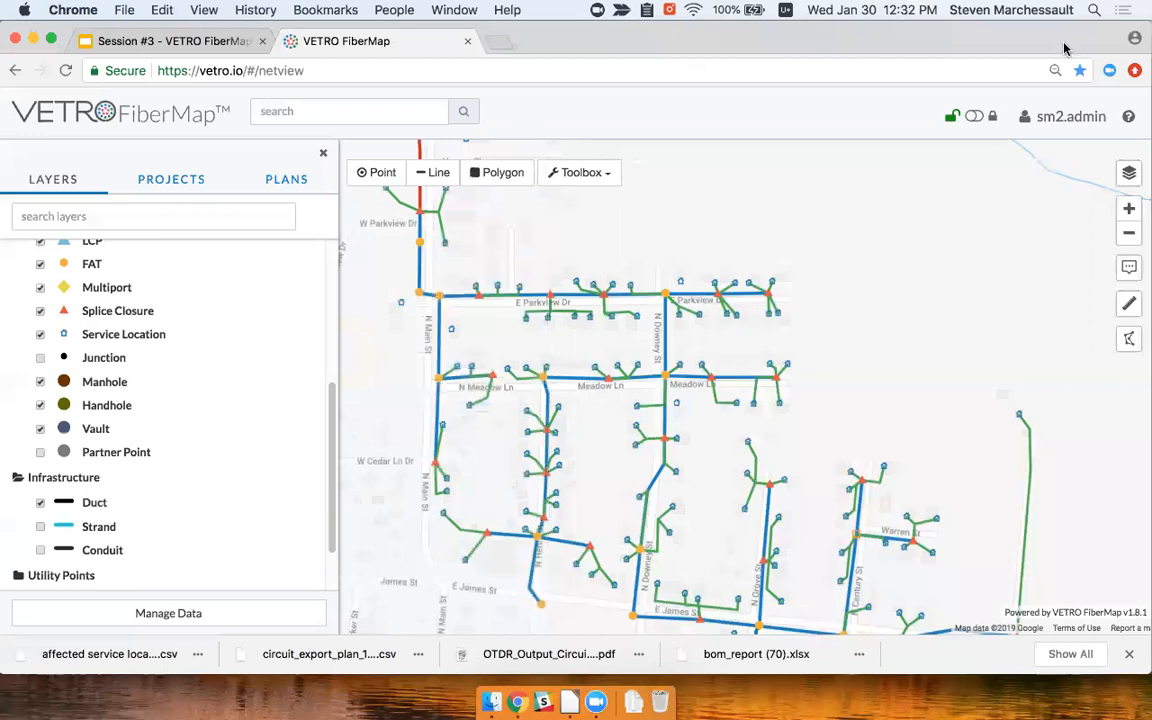
Review the Ducts mapbook PDF and the Analytics Portal slide, then return to the map
key("super+Tab")
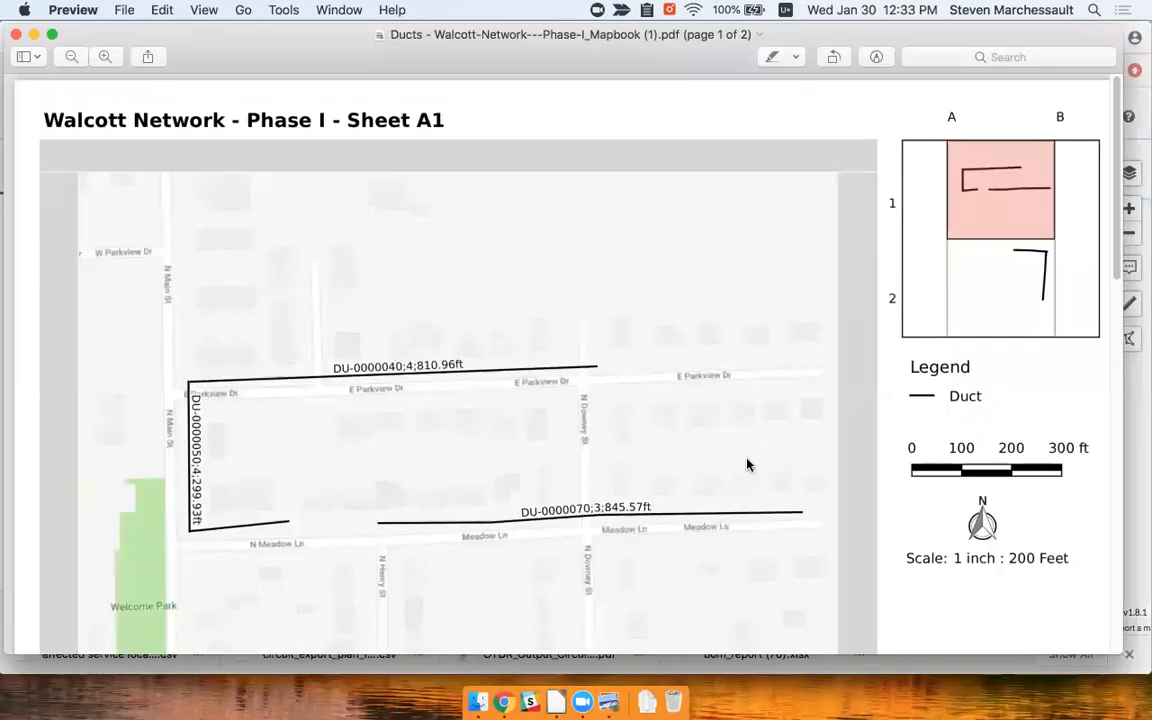
scroll(672, 428, "down", 1)
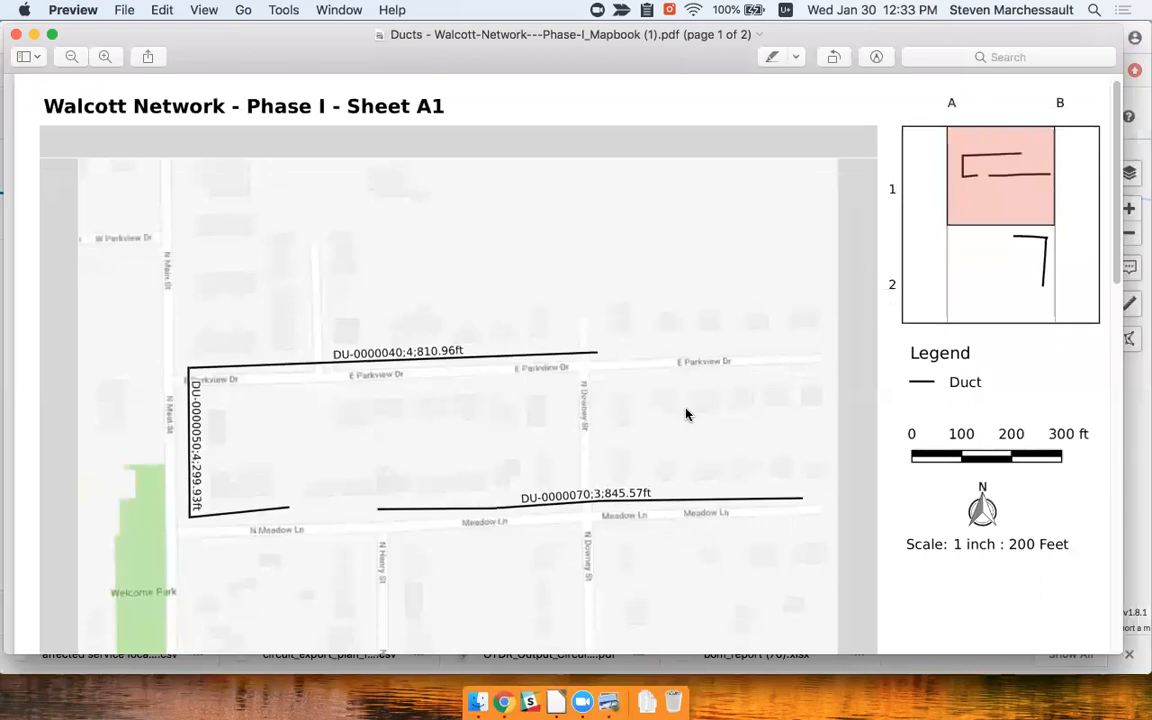
scroll(795, 438, "down", 3)
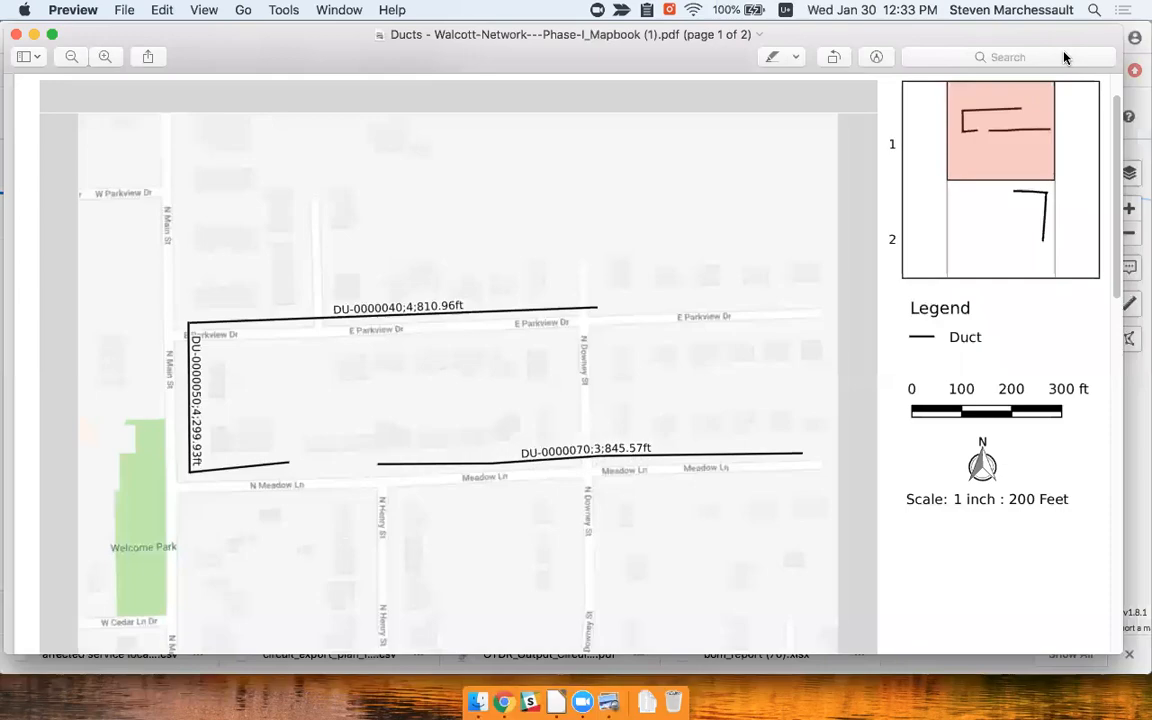
key("ctrl+Right")
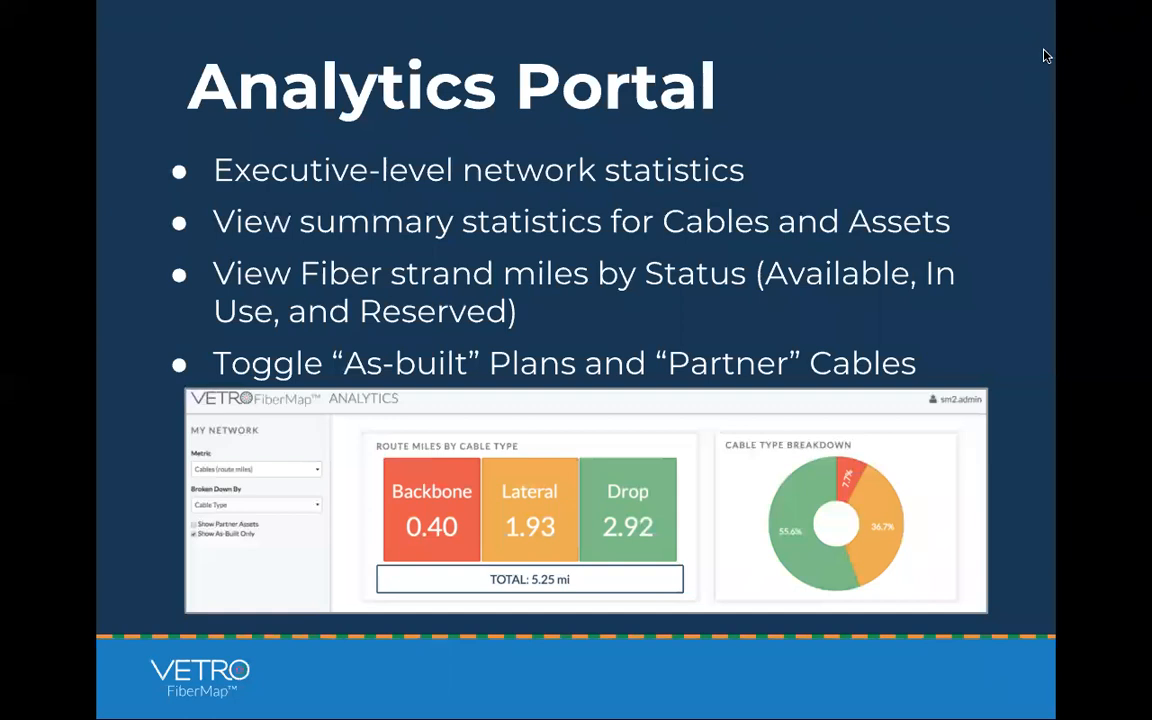
key("ctrl+Tab")
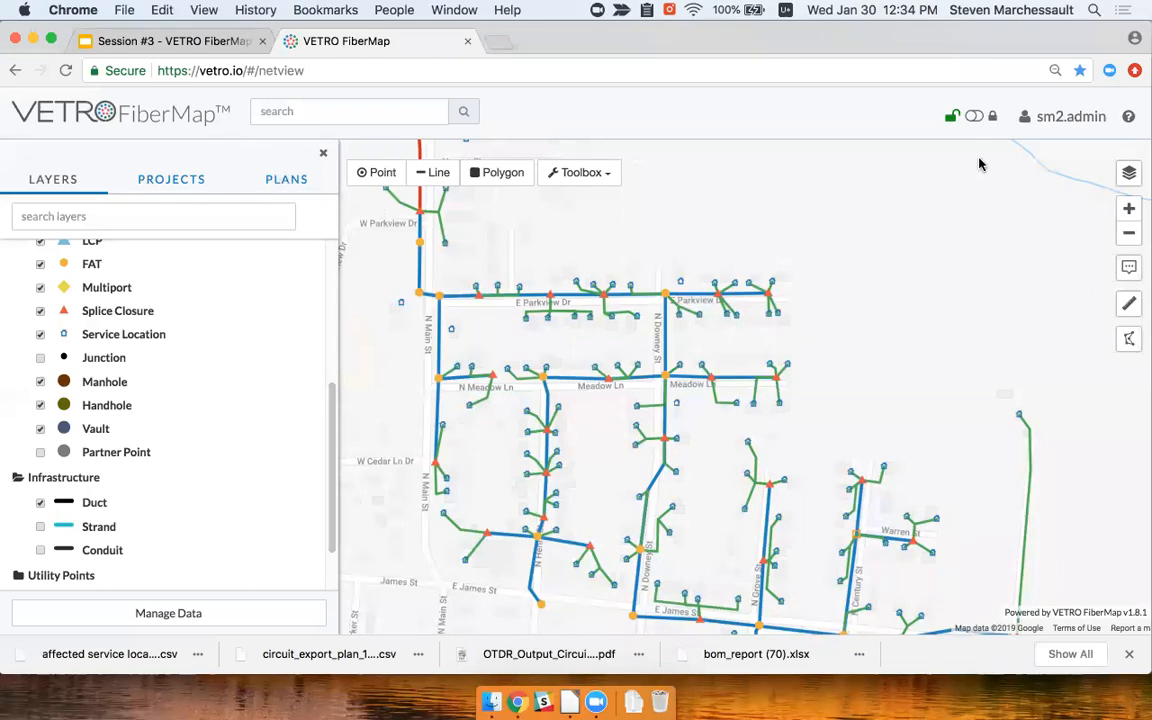
Show the plans list, check Walcott Ducts' phase choices without changing them, and pan the map
left_click(281, 181)
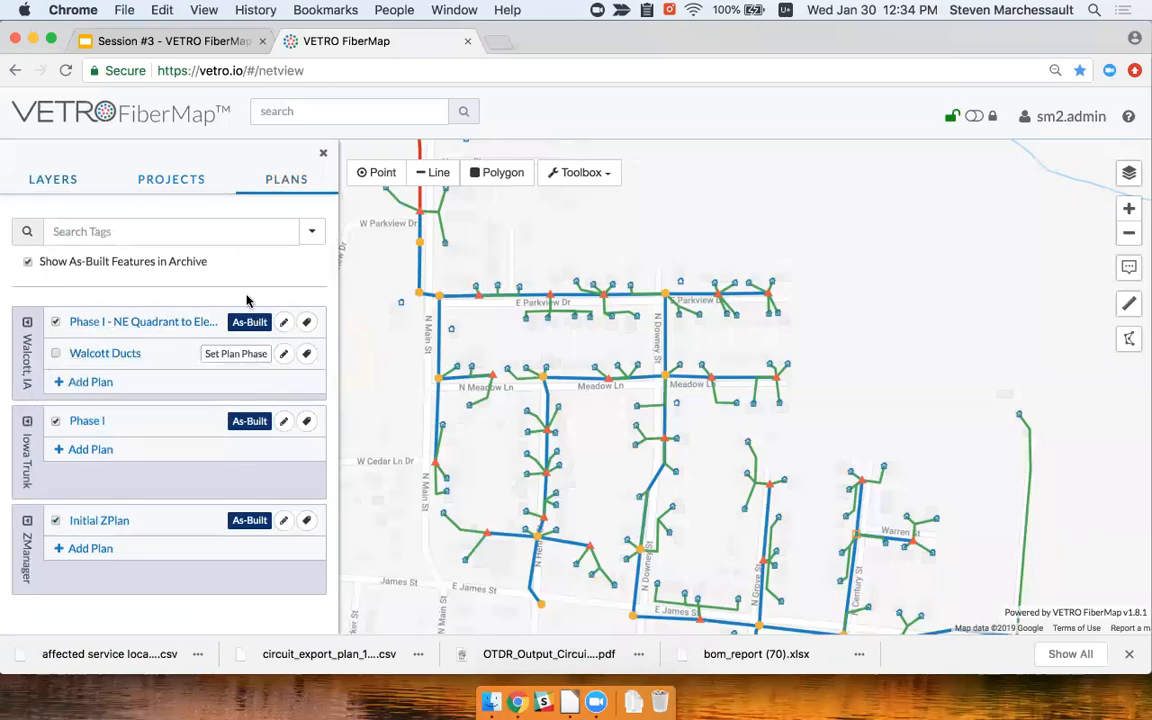
left_click(249, 357)
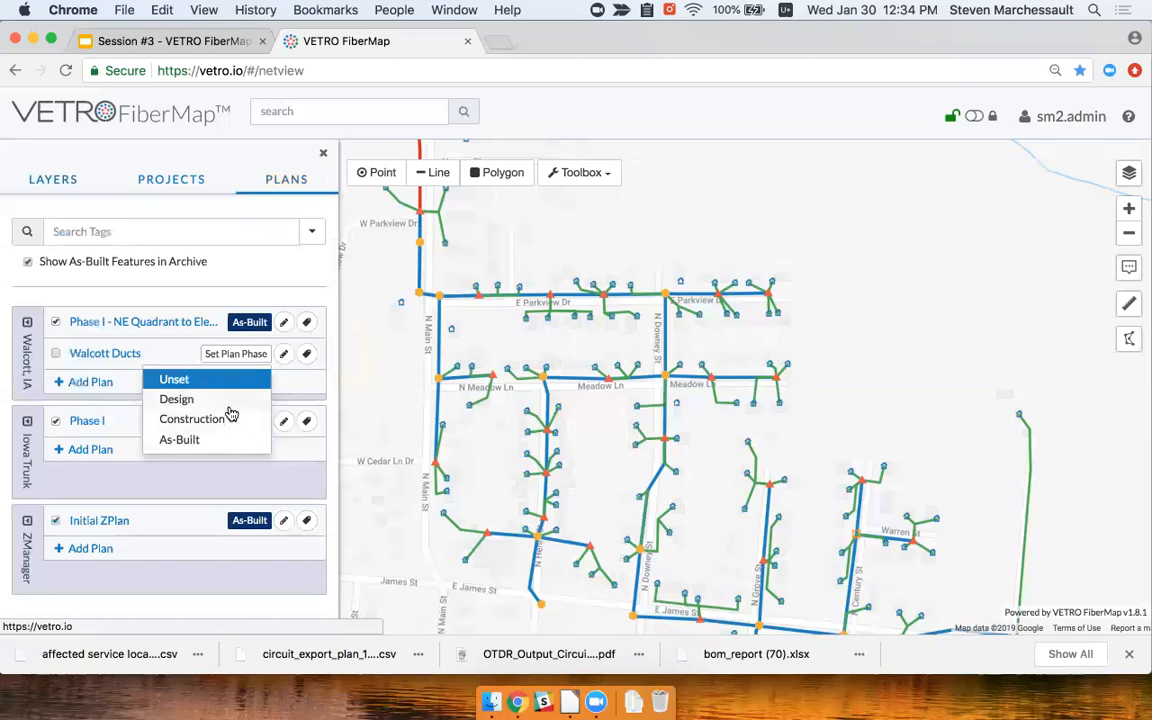
left_click(308, 292)
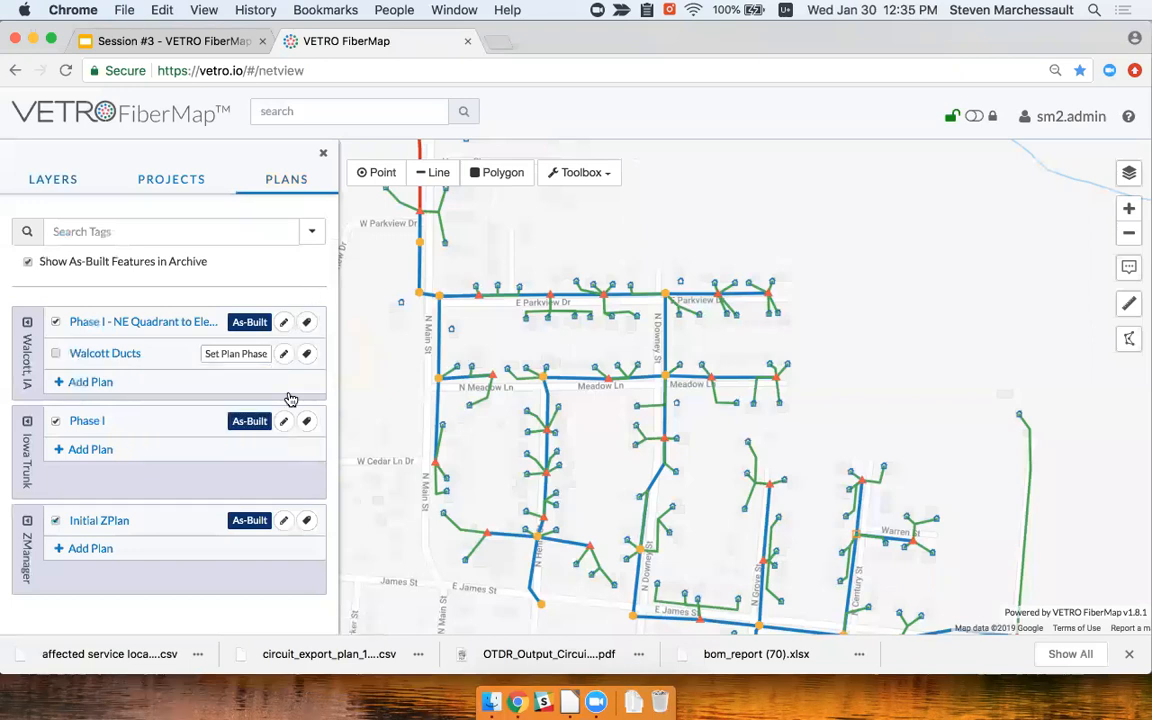
left_click_drag(818, 265, 748, 272)
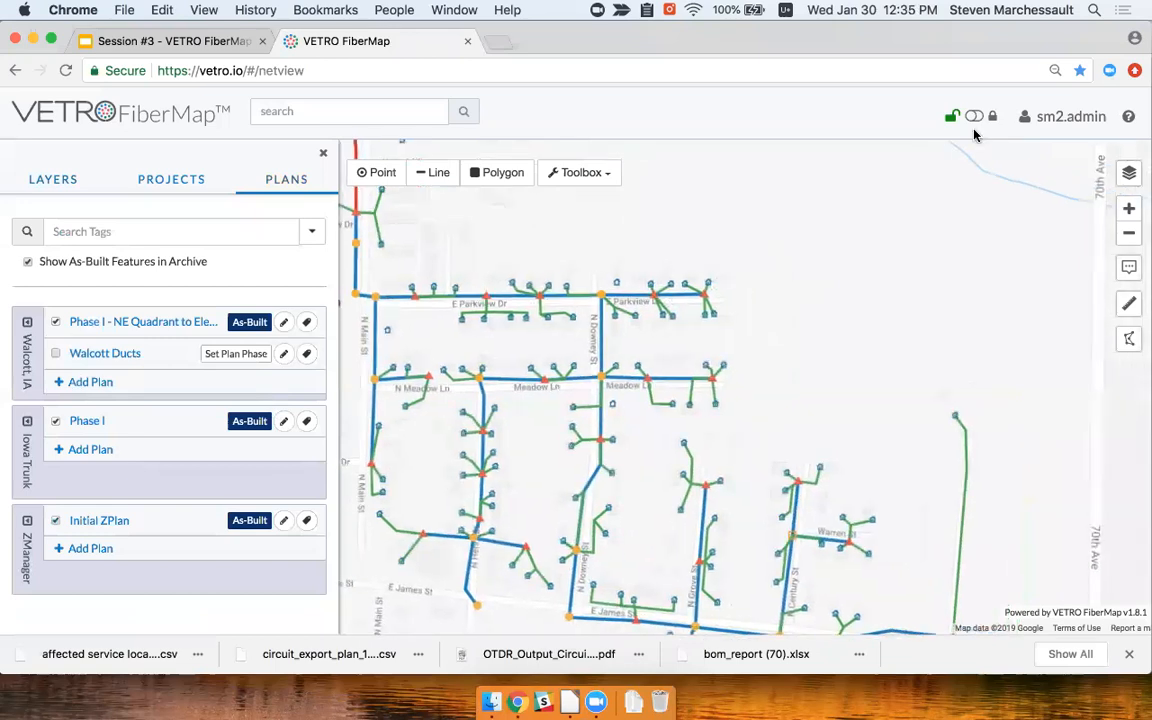
Open Analytics with as-built only: route miles Backbone 0.40, Lateral 1.93, Drop 2.92
left_click(1060, 120)
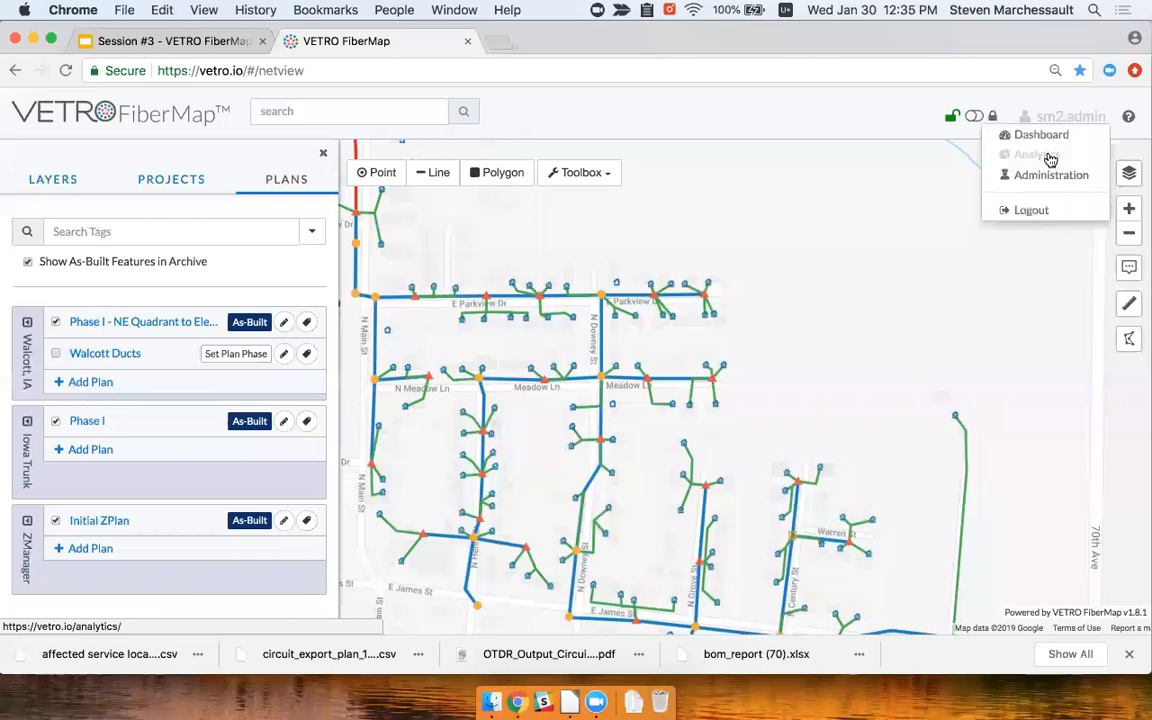
left_click(1050, 157)
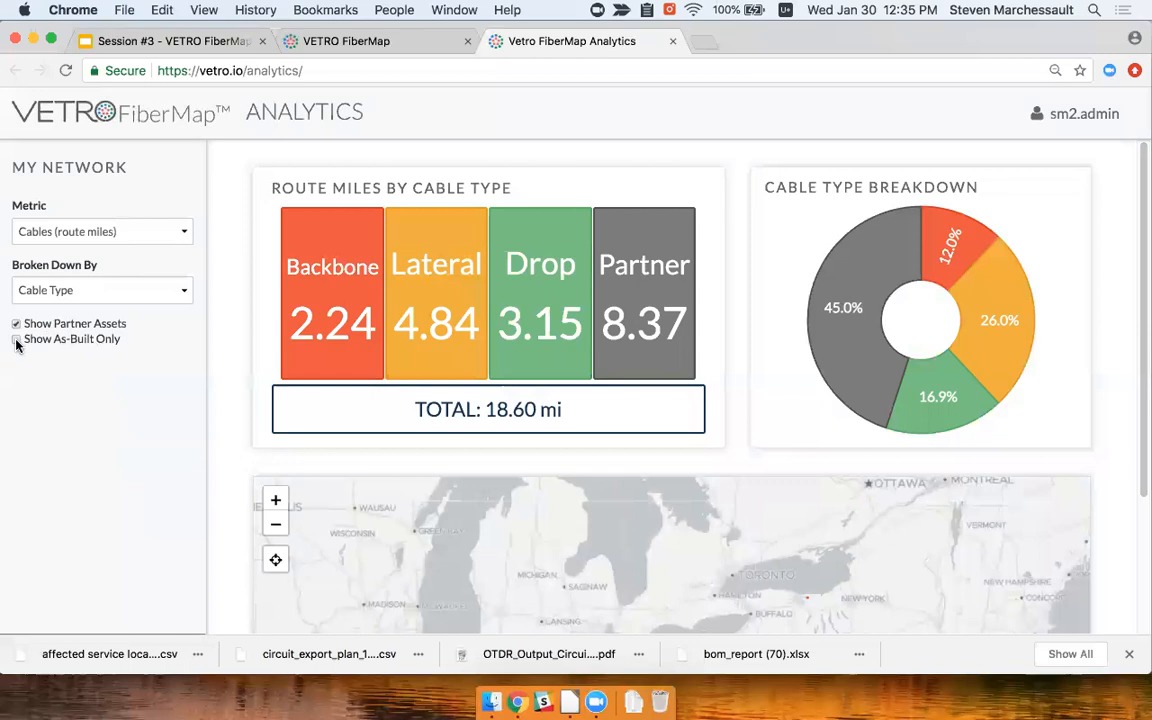
left_click(16, 339)
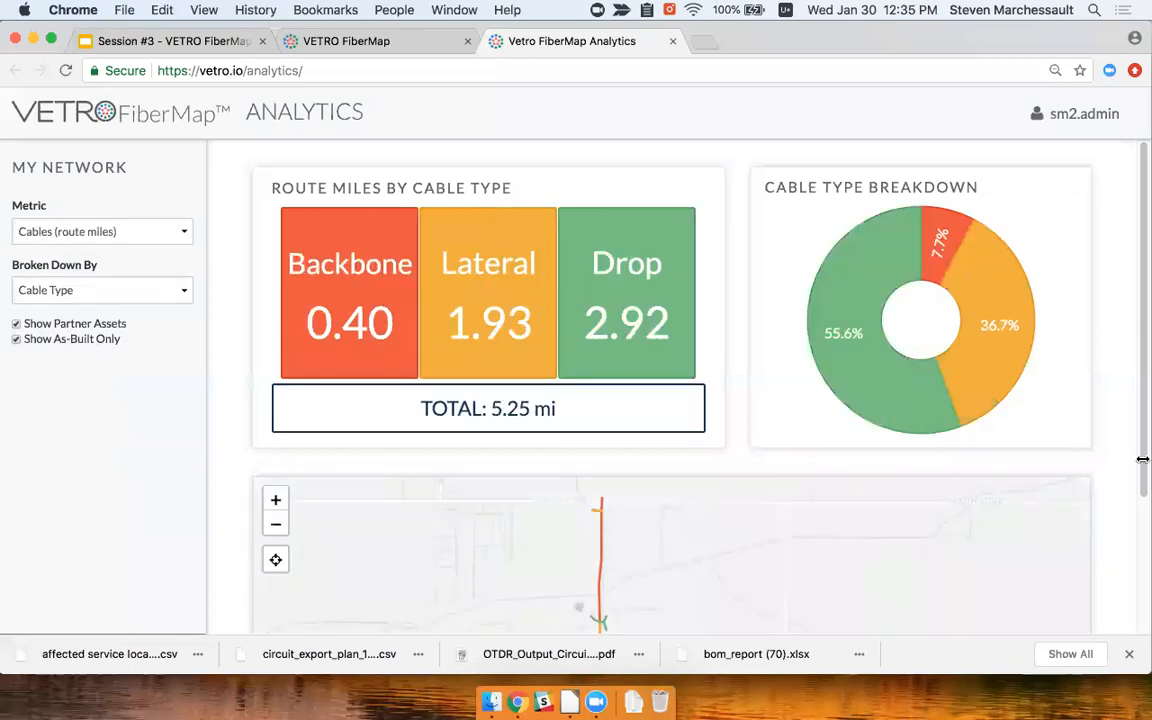
scroll(1128, 468, "down", 1)
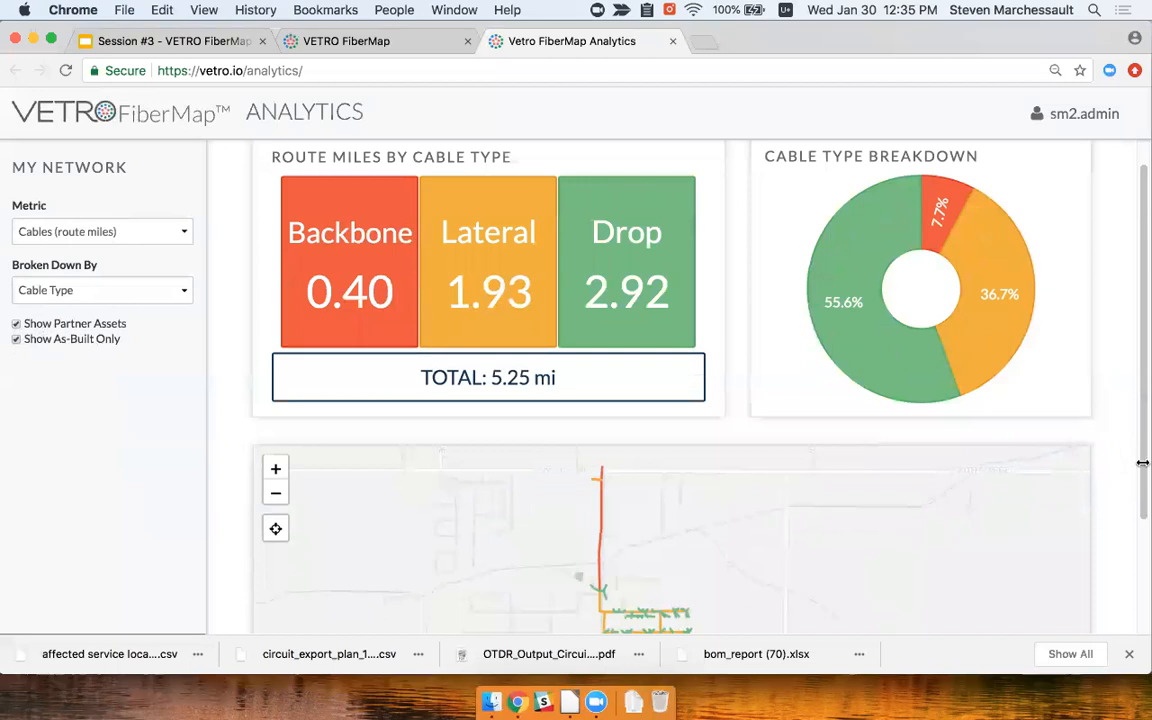
left_click(110, 232)
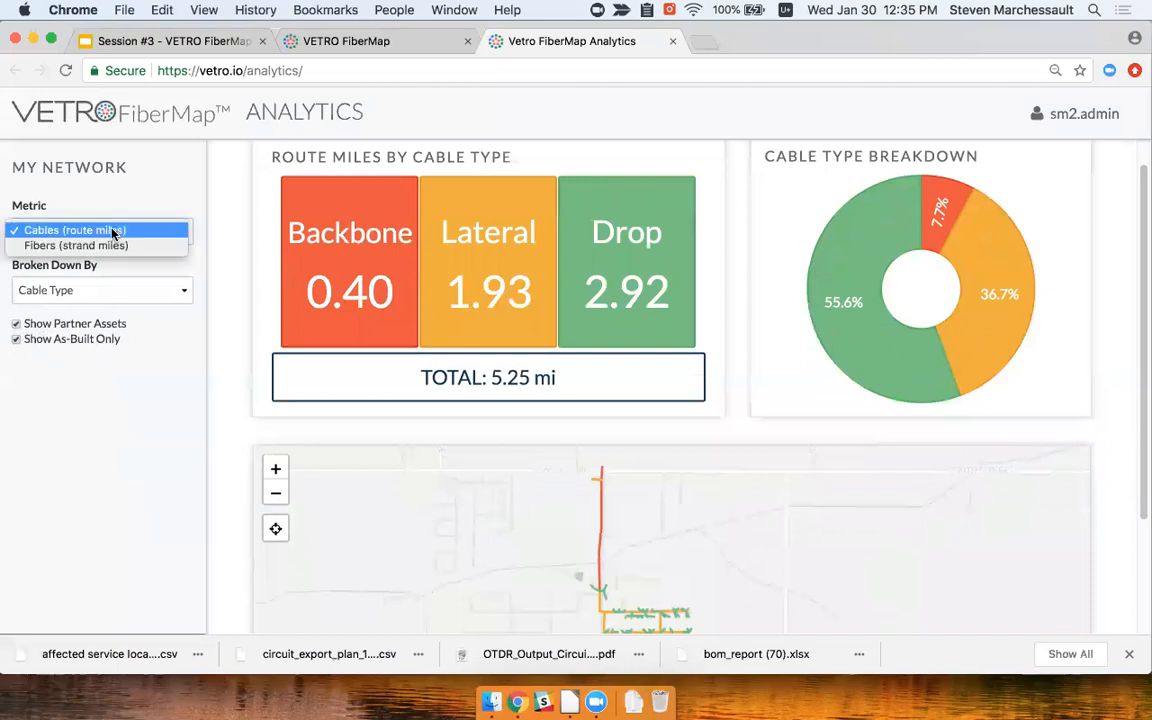
left_click(136, 193)
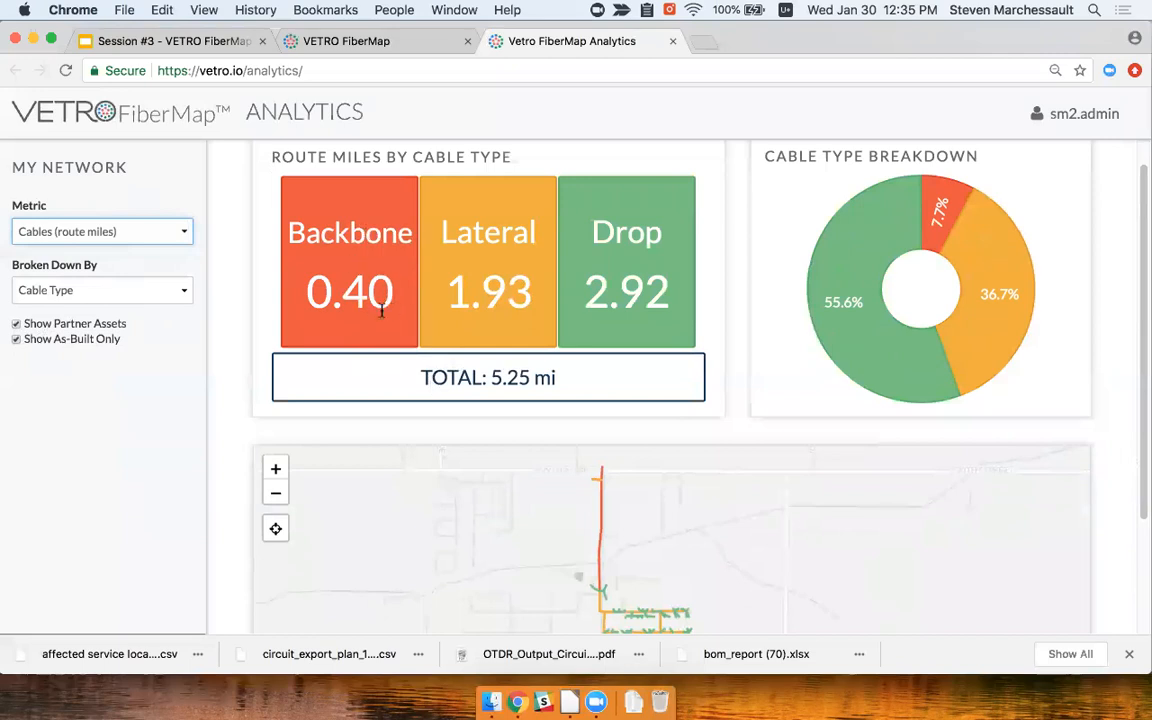
scroll(1100, 501, "down", 3)
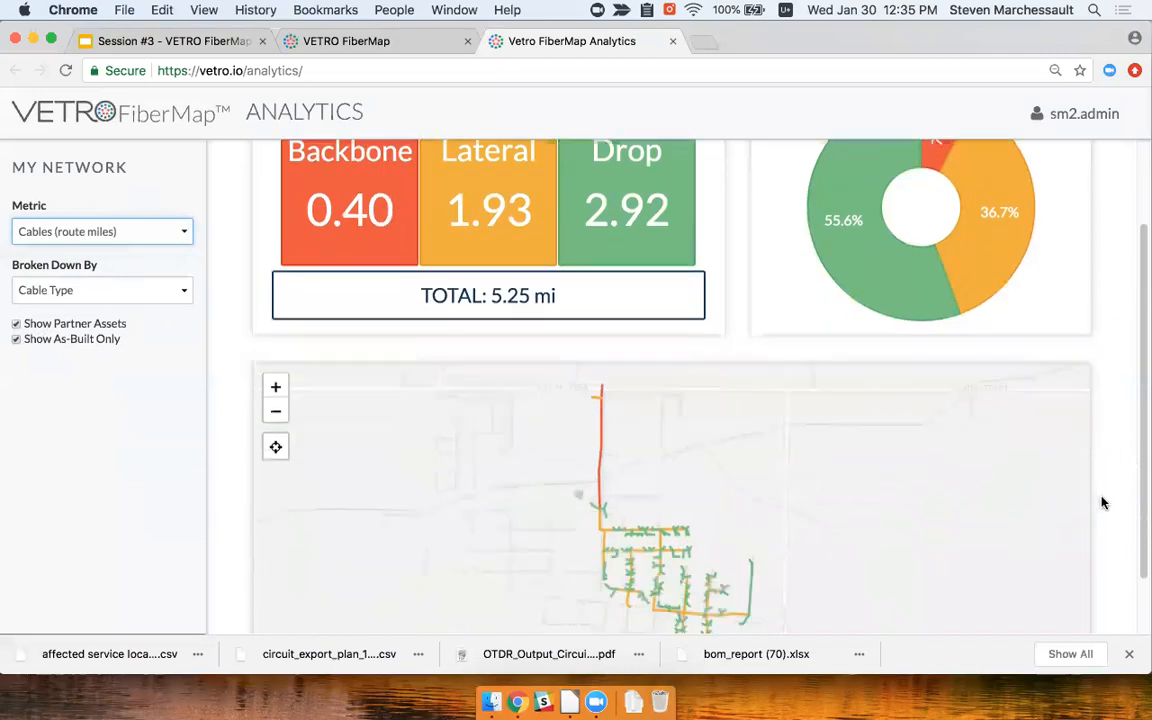
double_click(864, 496)
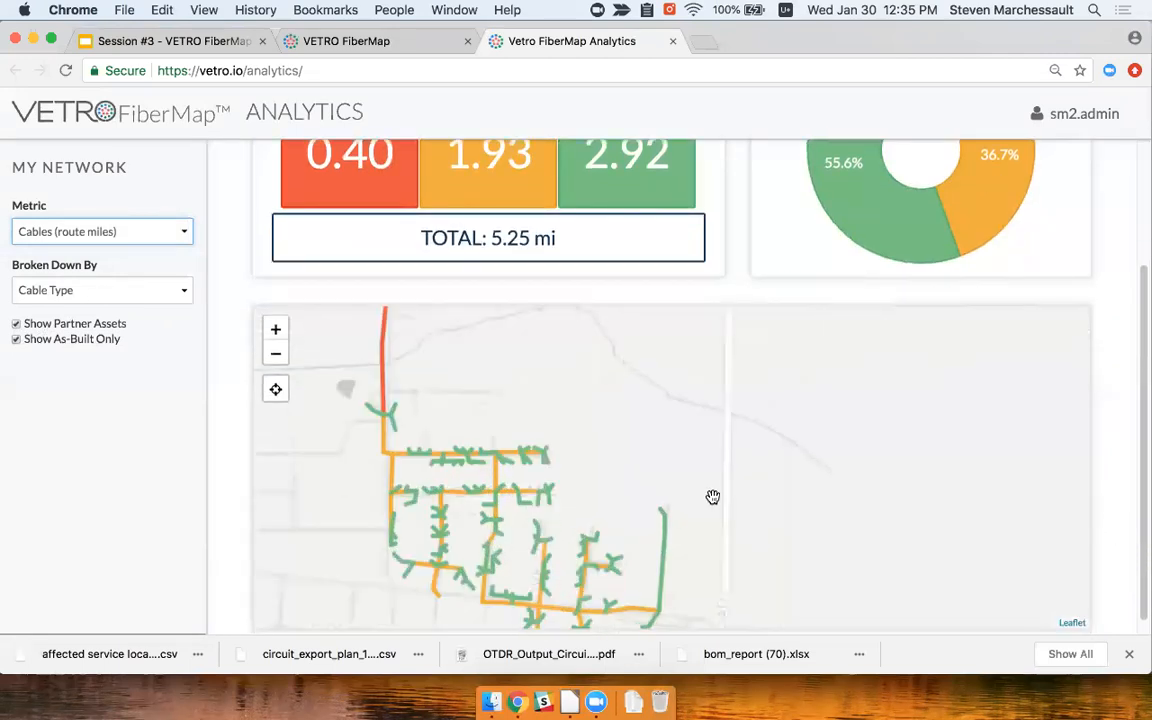
left_click_drag(686, 443, 725, 500)
scroll(772, 427, "down", 2)
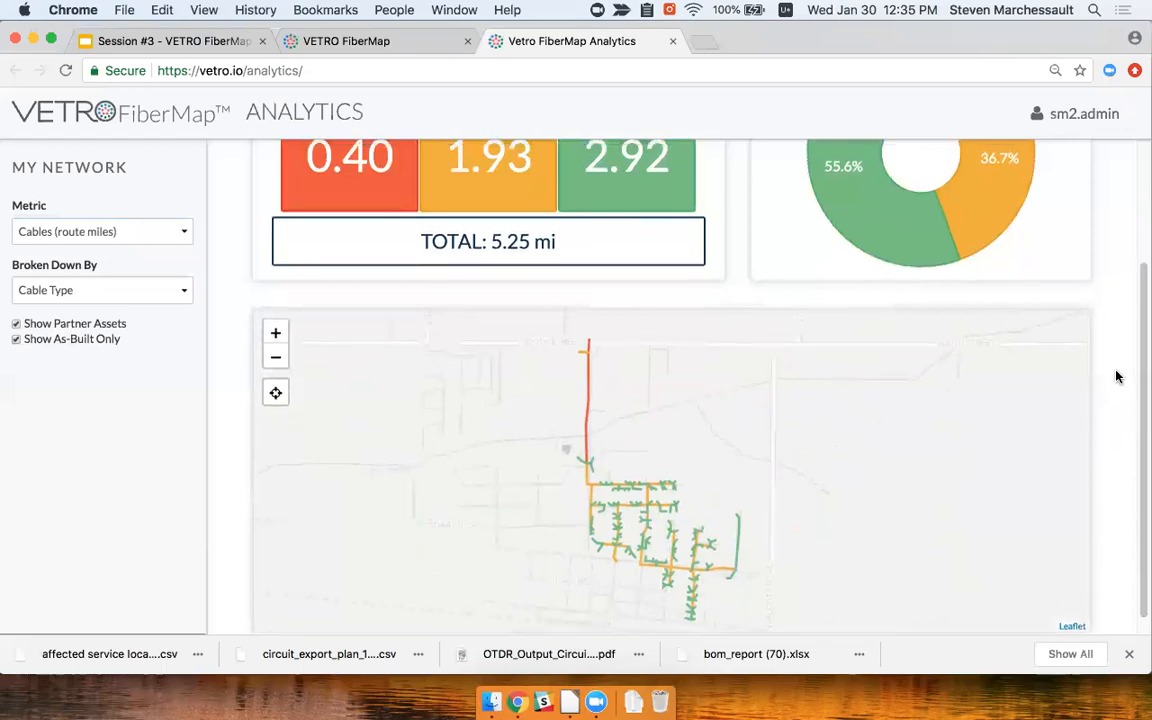
scroll(1062, 434, "up", 3)
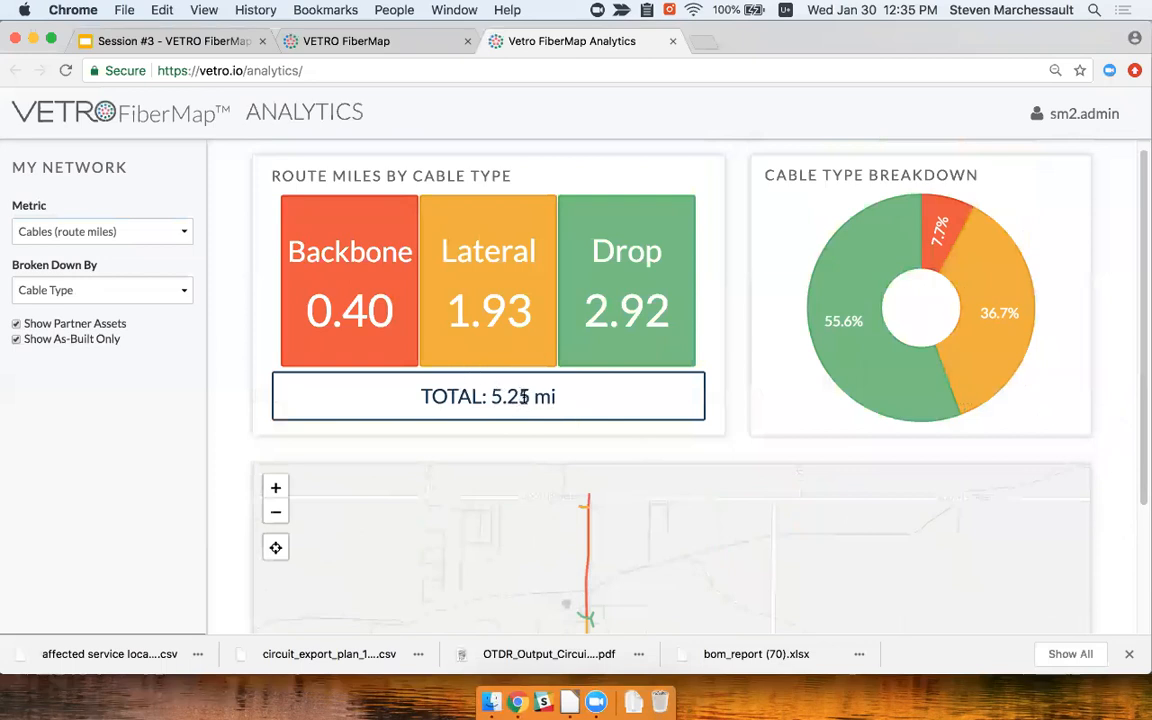
Break down route miles by Placement to show Aerial 1.57, Underground 0.77 and Uncategorized 2.91 mi
left_click(175, 290)
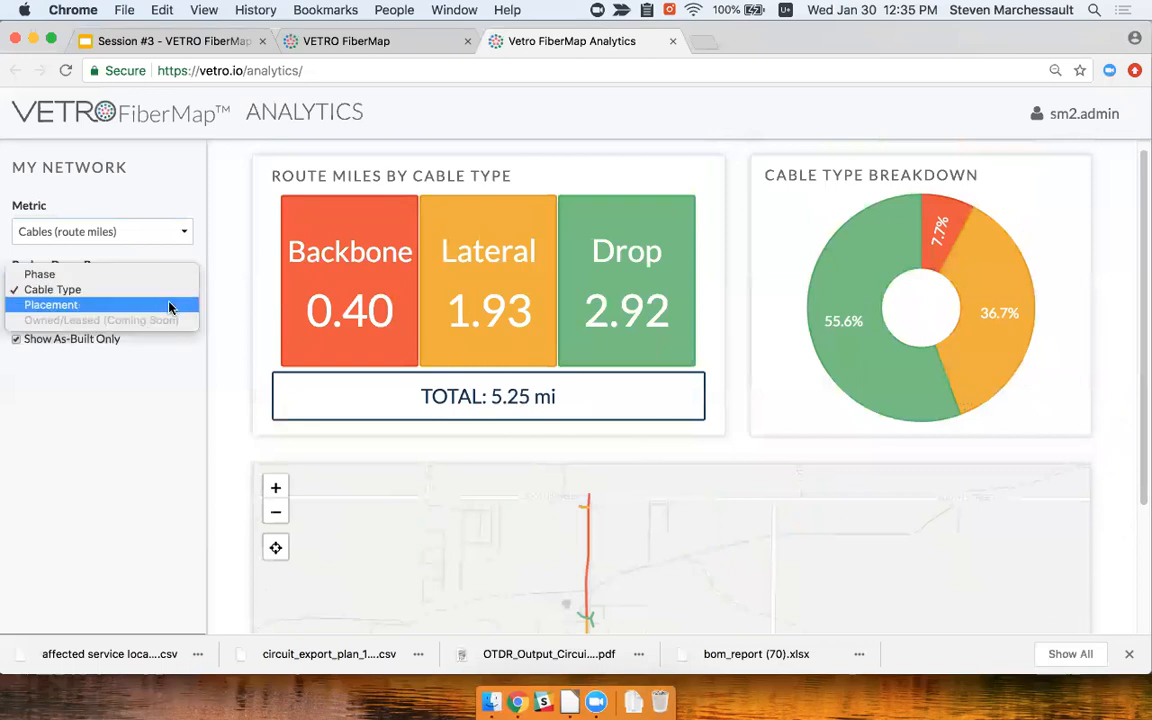
left_click(170, 307)
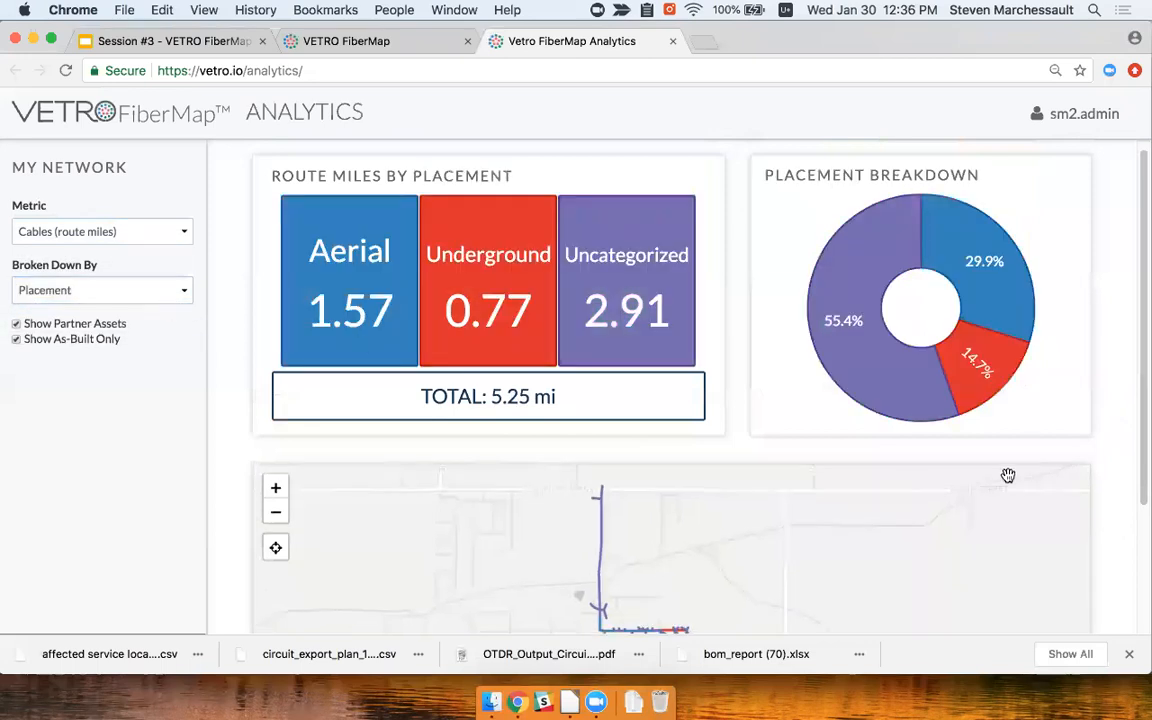
scroll(1119, 490, "down", 1)
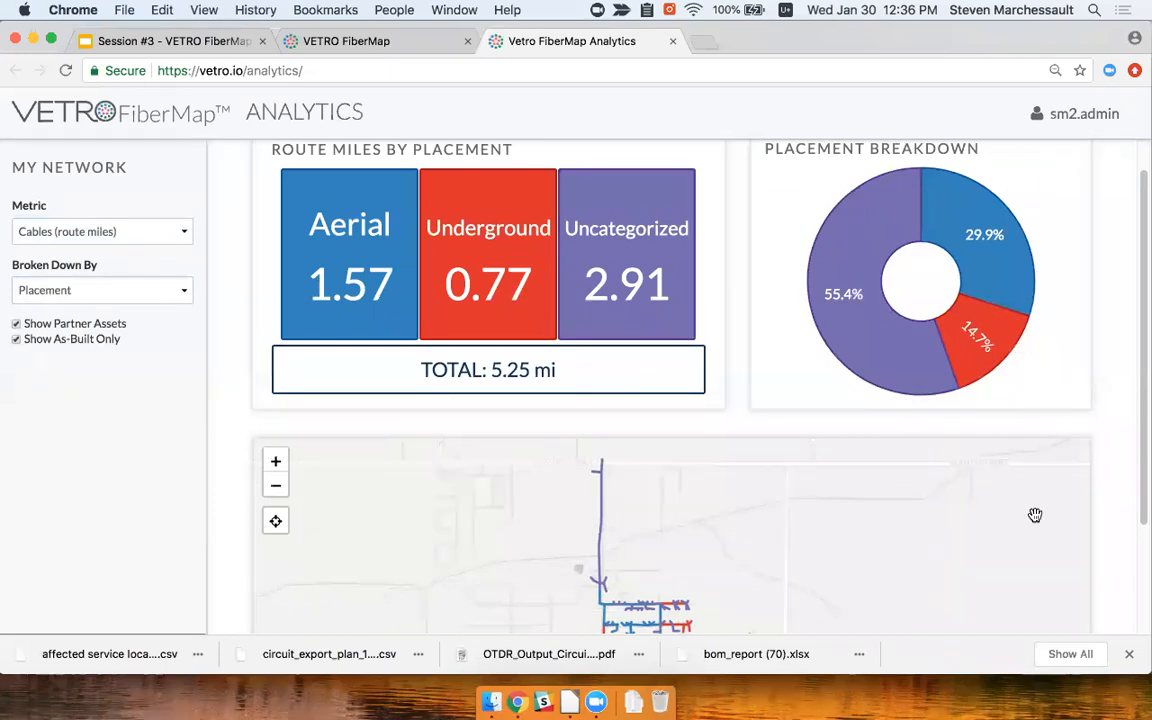
scroll(1110, 533, "down", 1)
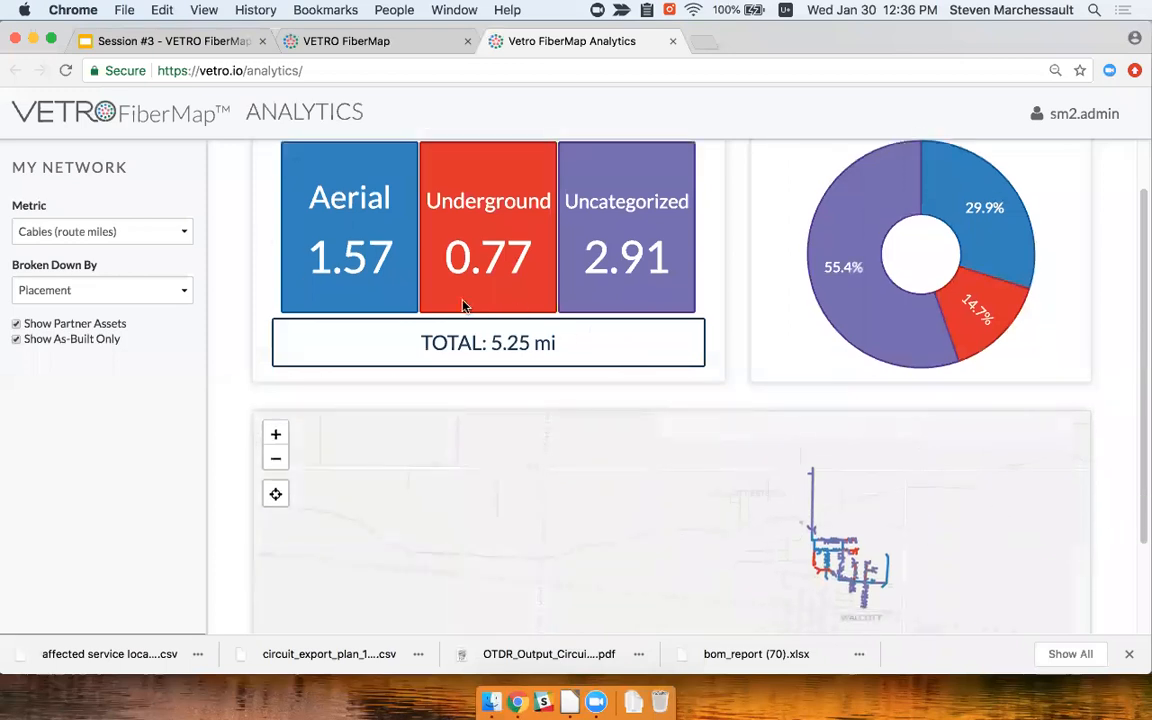
left_click(152, 231)
Switch the Analytics metric to Fibers (strand miles) and review the chart legend
left_click(150, 246)
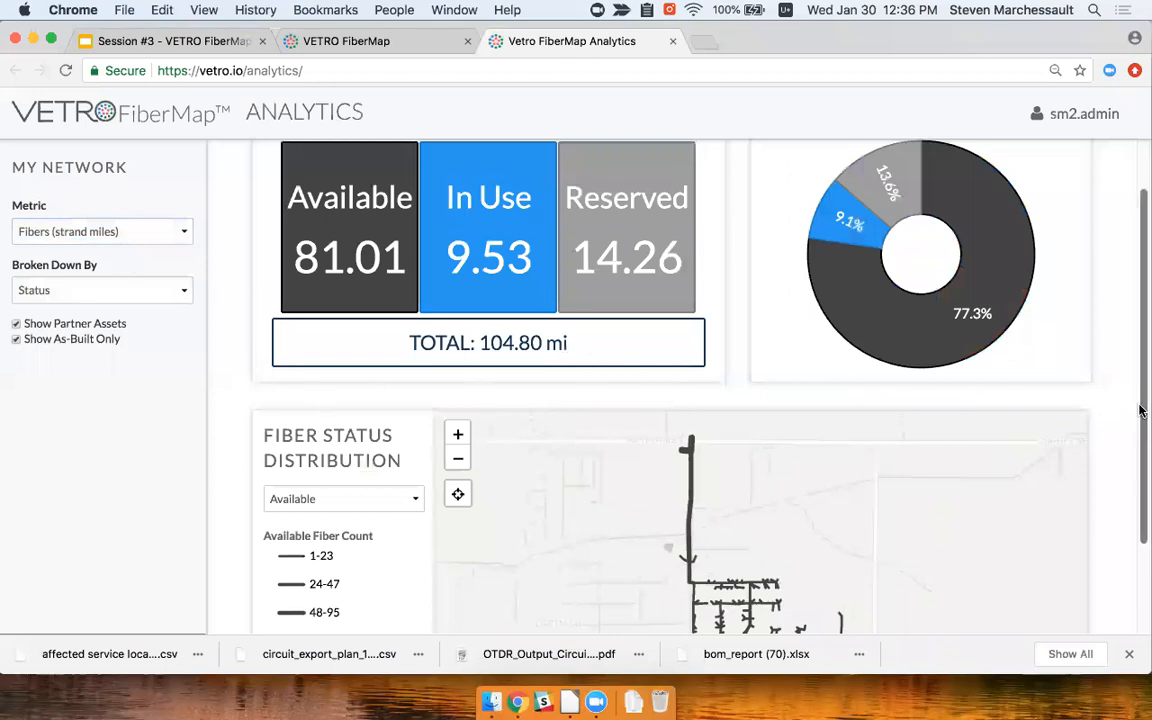
scroll(1140, 410, "down", 2)
scroll(1140, 410, "up", 2)
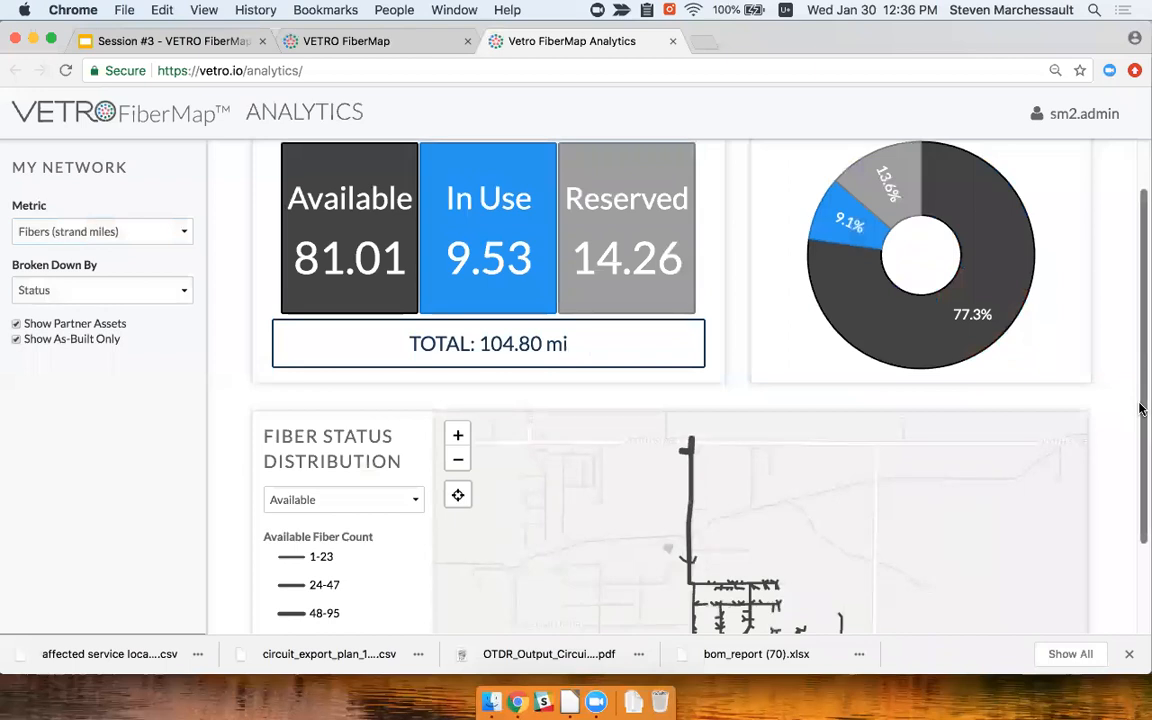
scroll(1140, 418, "down", 2)
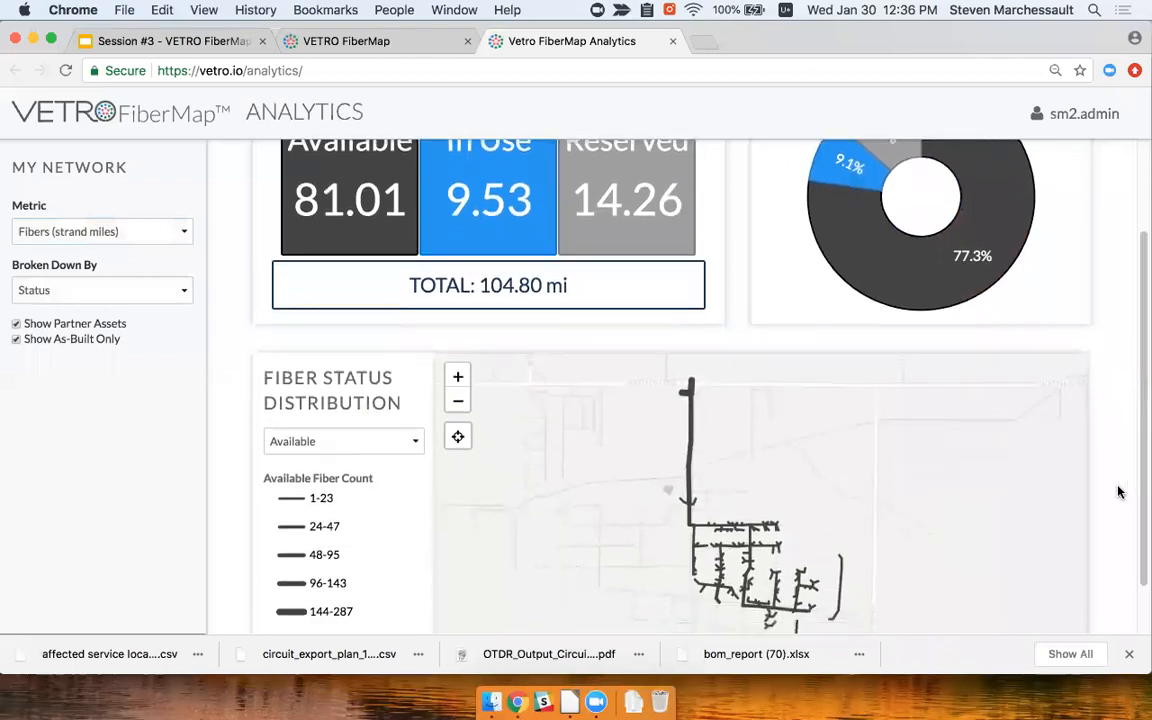
scroll(1119, 492, "down", 1)
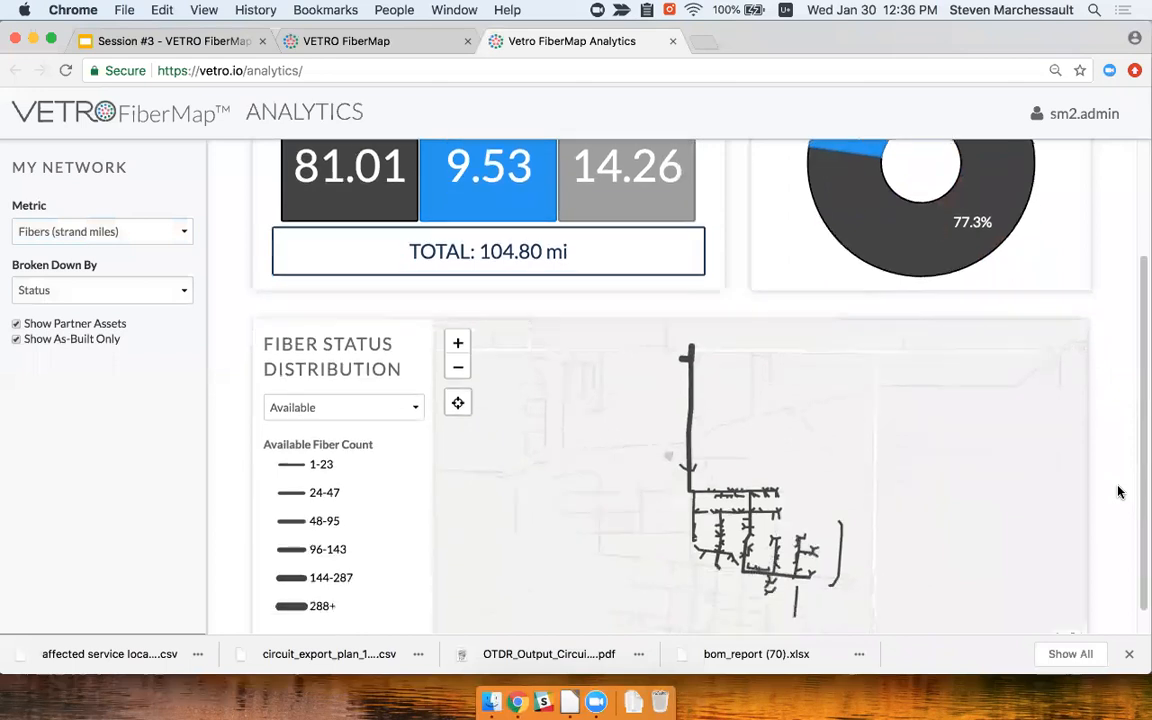
scroll(1118, 489, "up", 4)
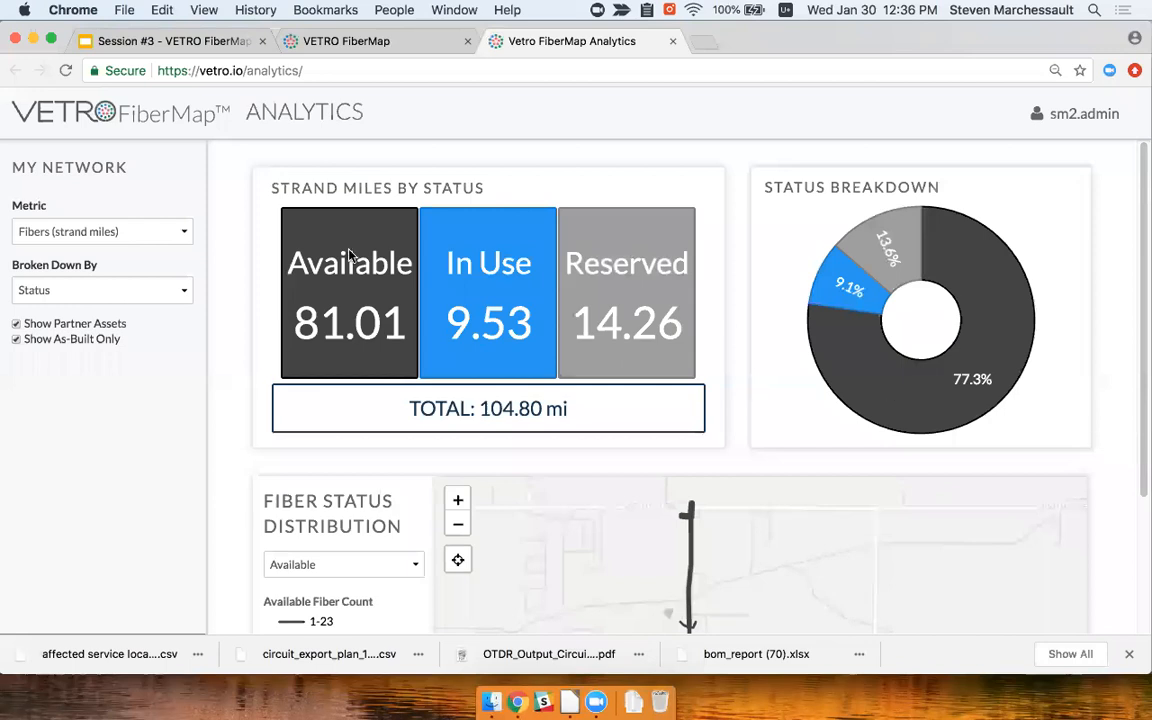
Keep the breakdown by Status: Available 81.01, In Use 9.53, Reserved 14.26 mi
left_click(127, 291)
left_click(127, 291)
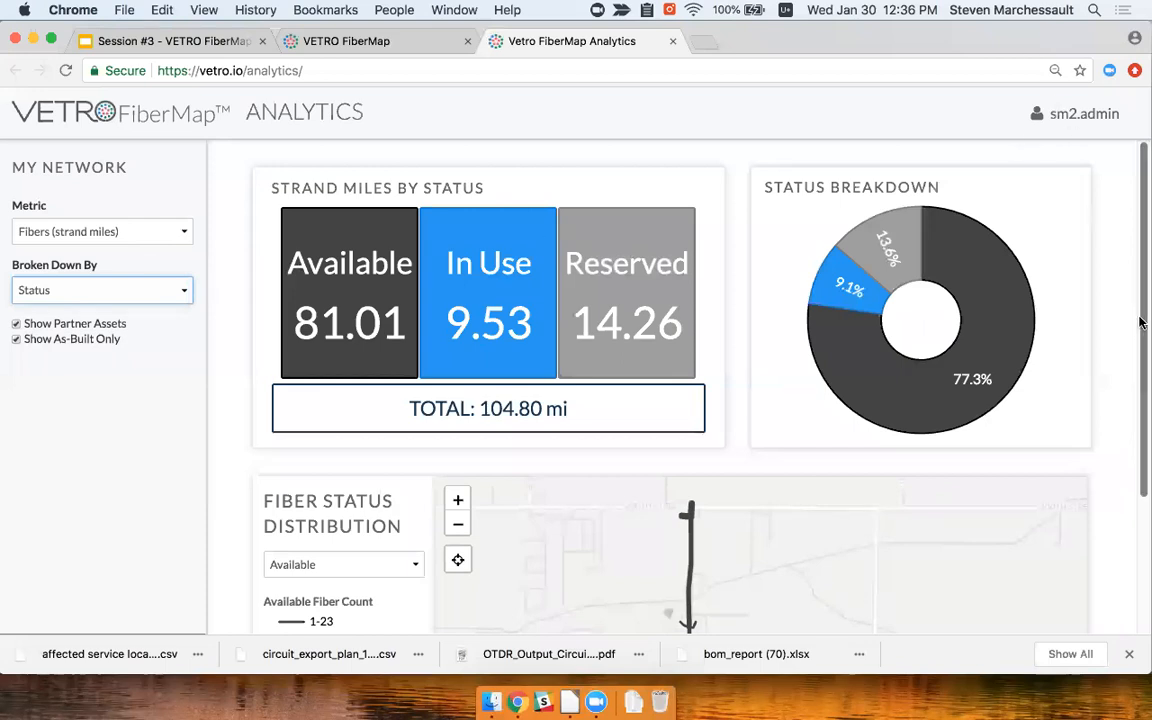
scroll(1138, 330, "down", 1)
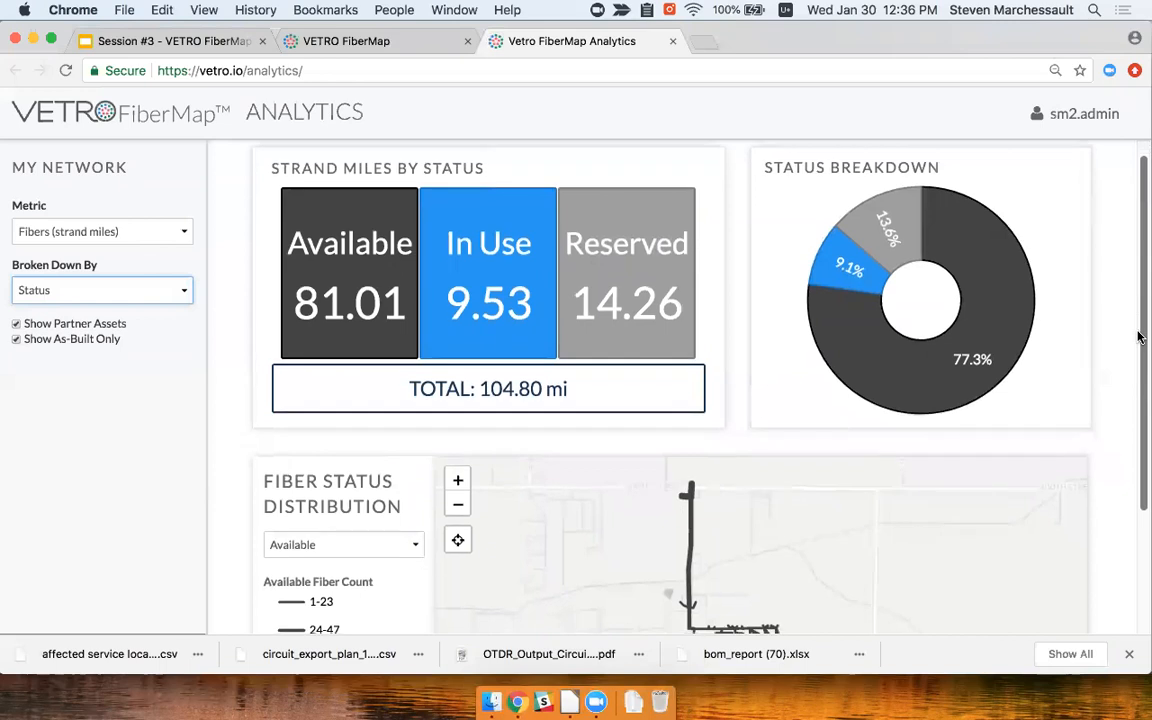
scroll(1126, 257, "up", 1)
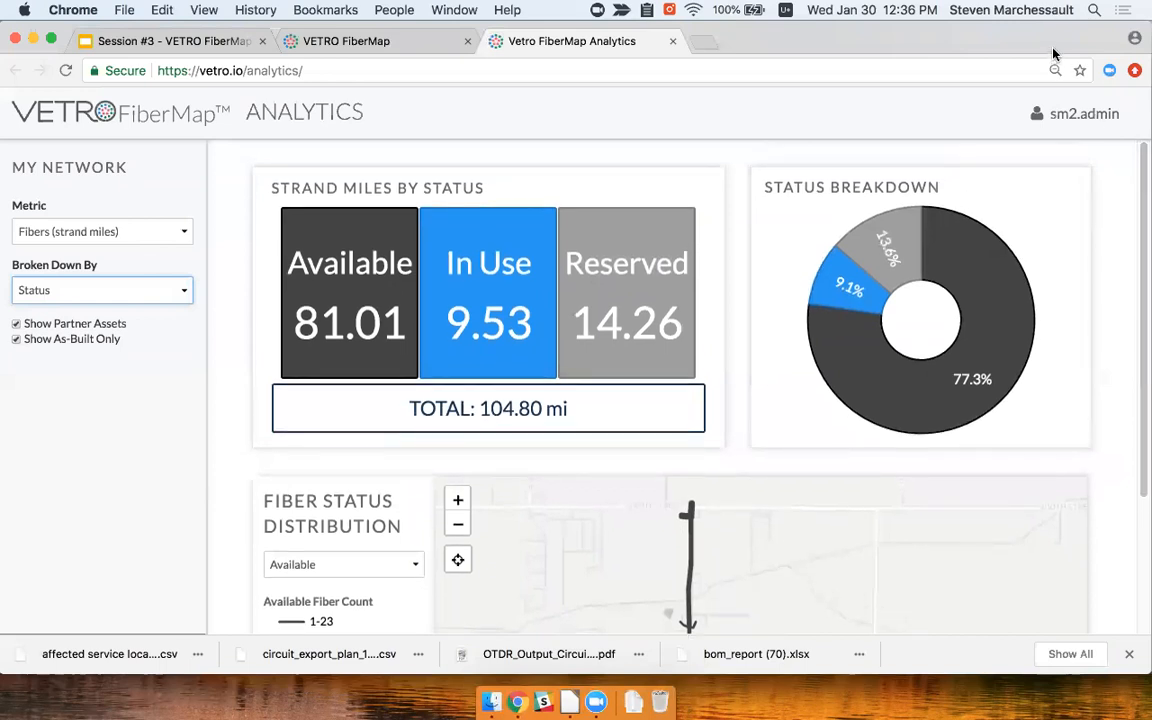